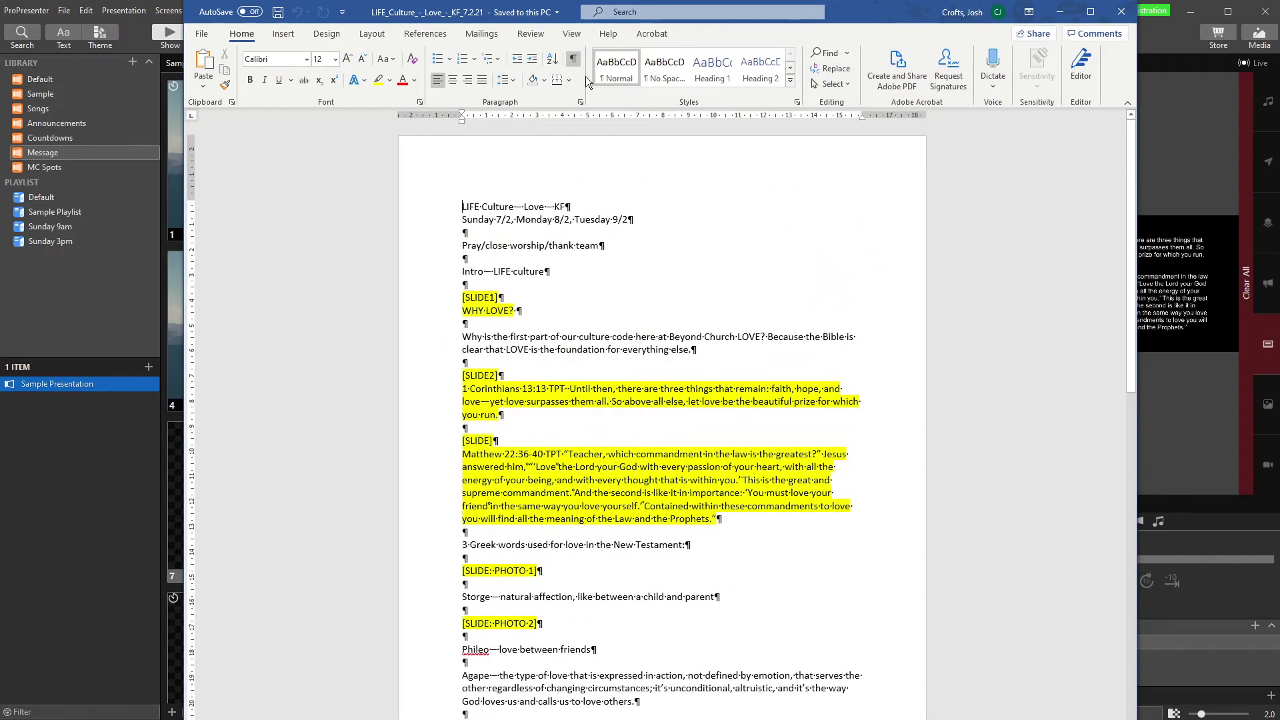
# Turn off Word's Show/Hide ¶ formatting marks in the sermon notes document
pyautogui.click(572, 58)
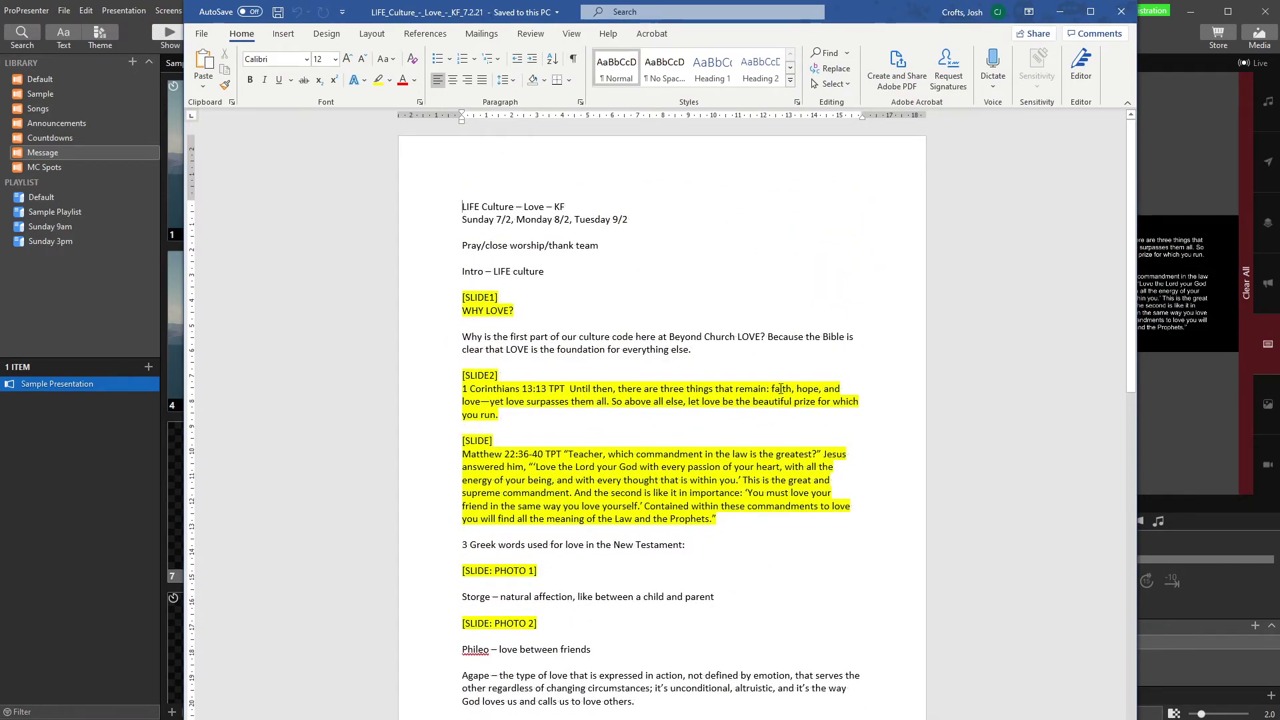
# Select the sermon notes from [SLIDE1] to the end, then clear the selection
pyautogui.scroll(-10, 781, 388)
pyautogui.scroll(10, 760, 409)
pyautogui.moveTo(497, 297); pyautogui.dragTo(590, 719)
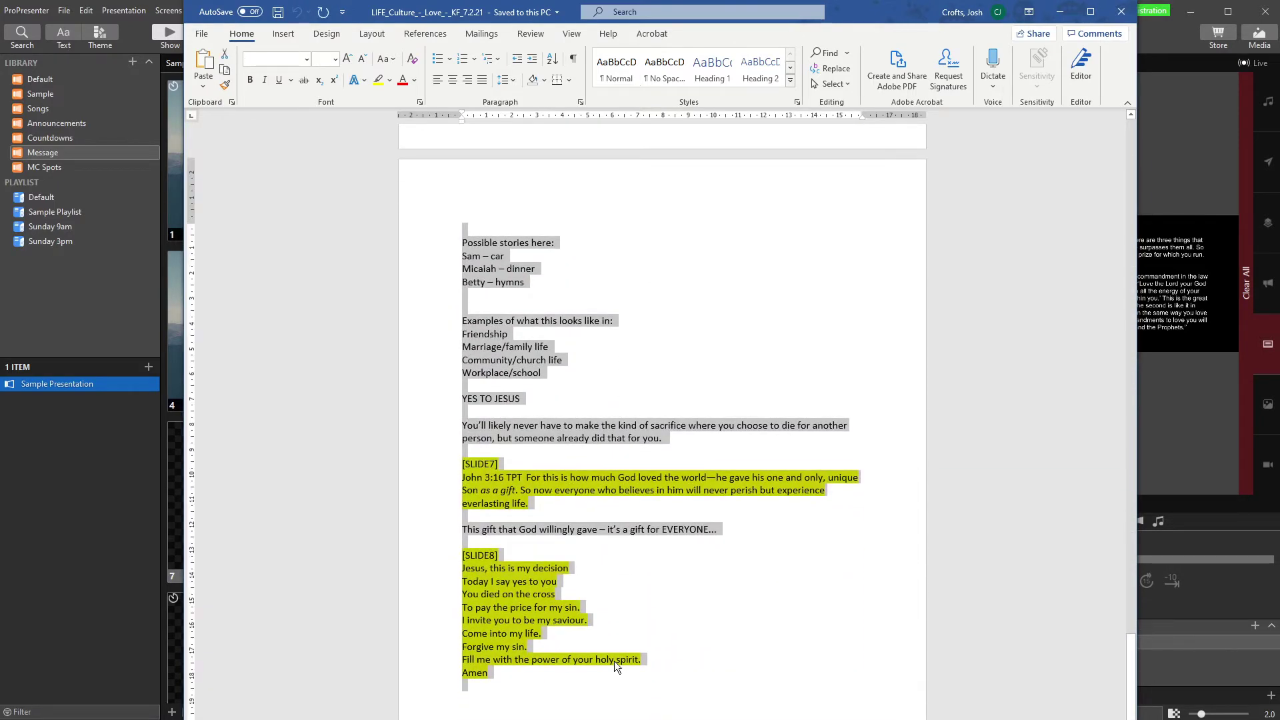
pyautogui.scroll(15, 623, 694)
pyautogui.scroll(15, 599, 627)
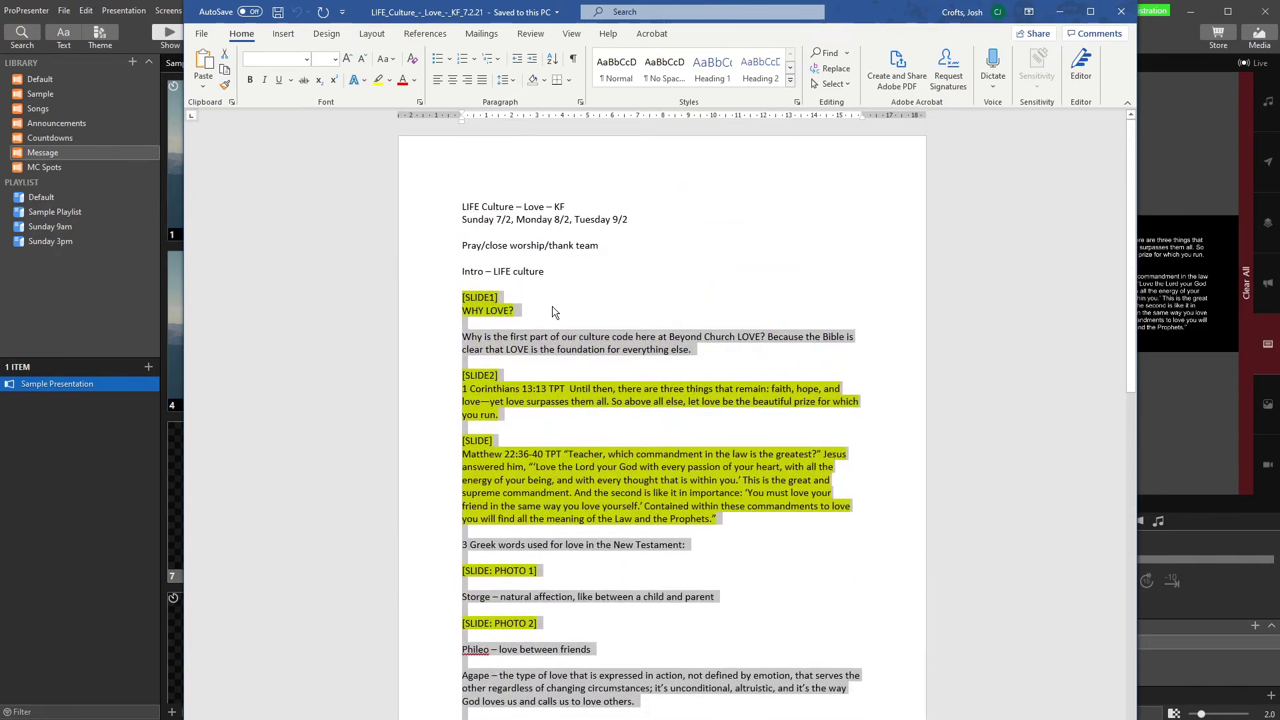
pyautogui.click(552, 306)
pyautogui.click(429, 301)
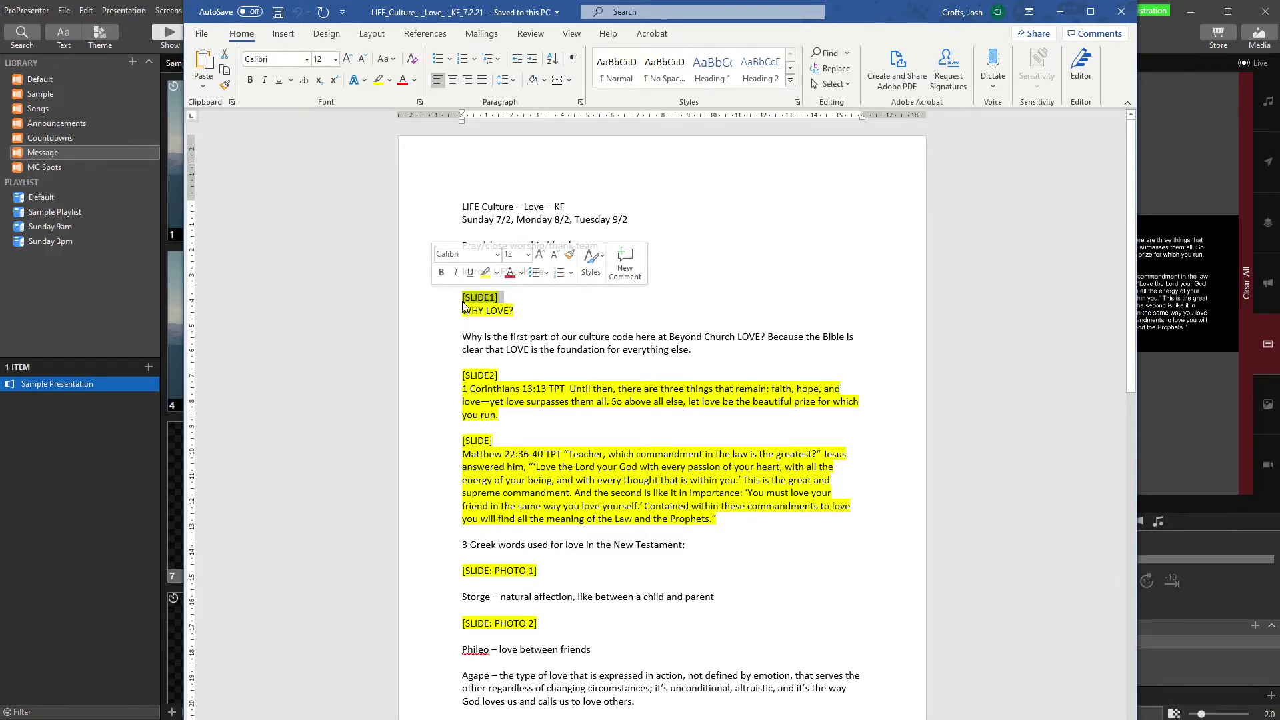
# Scroll through the notes and minimize Word to reveal ProPresenter's slide grid
pyautogui.scroll(-18, 466, 580)
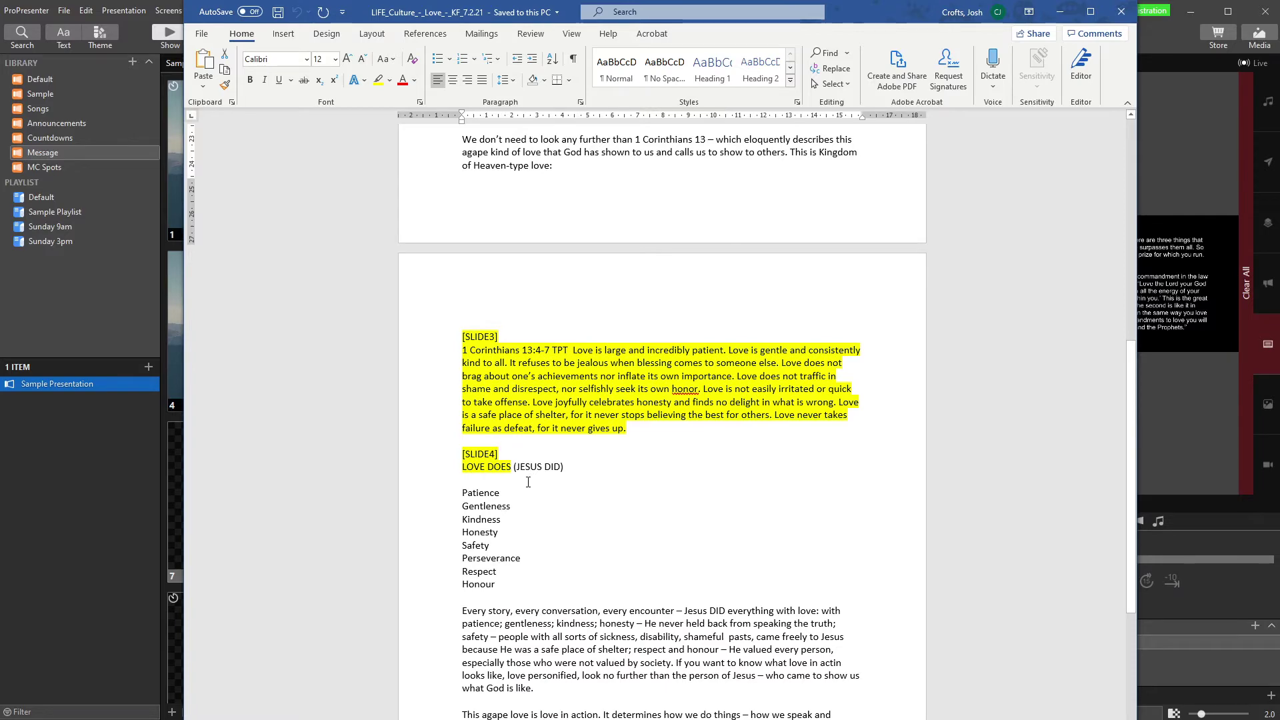
pyautogui.scroll(10, 514, 468)
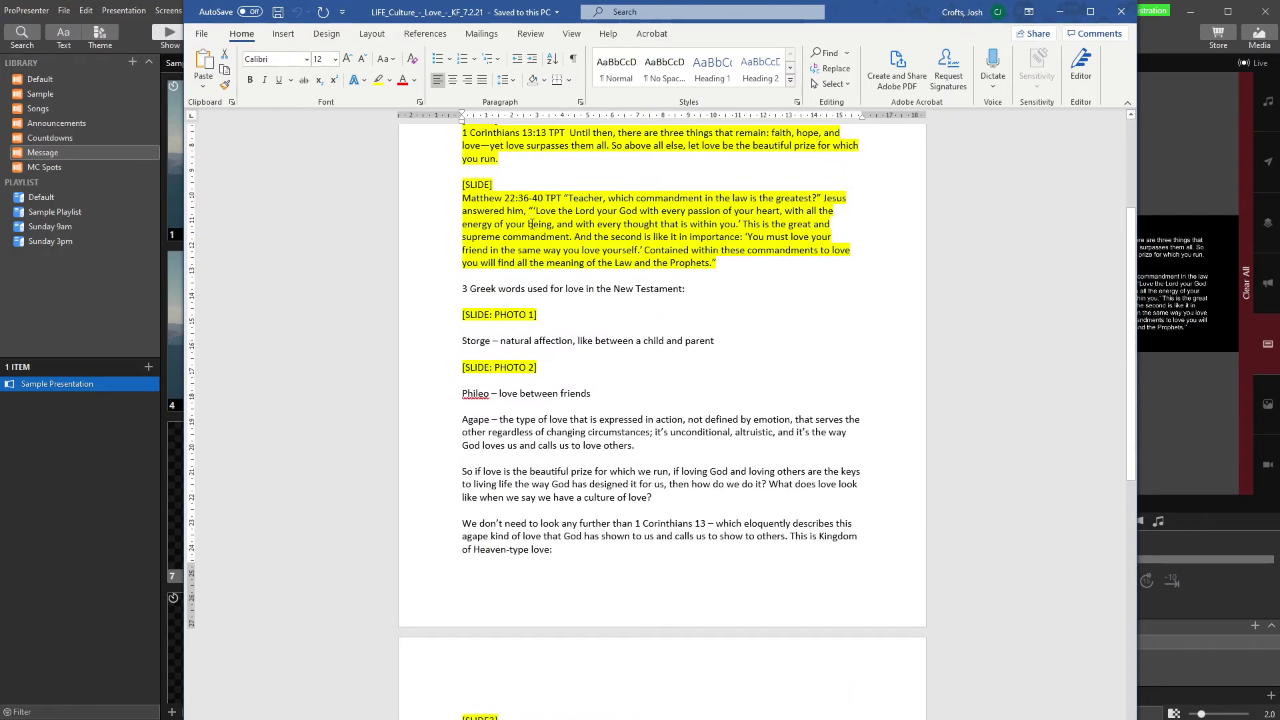
pyautogui.scroll(-10, 574, 241)
pyautogui.scroll(15, 574, 241)
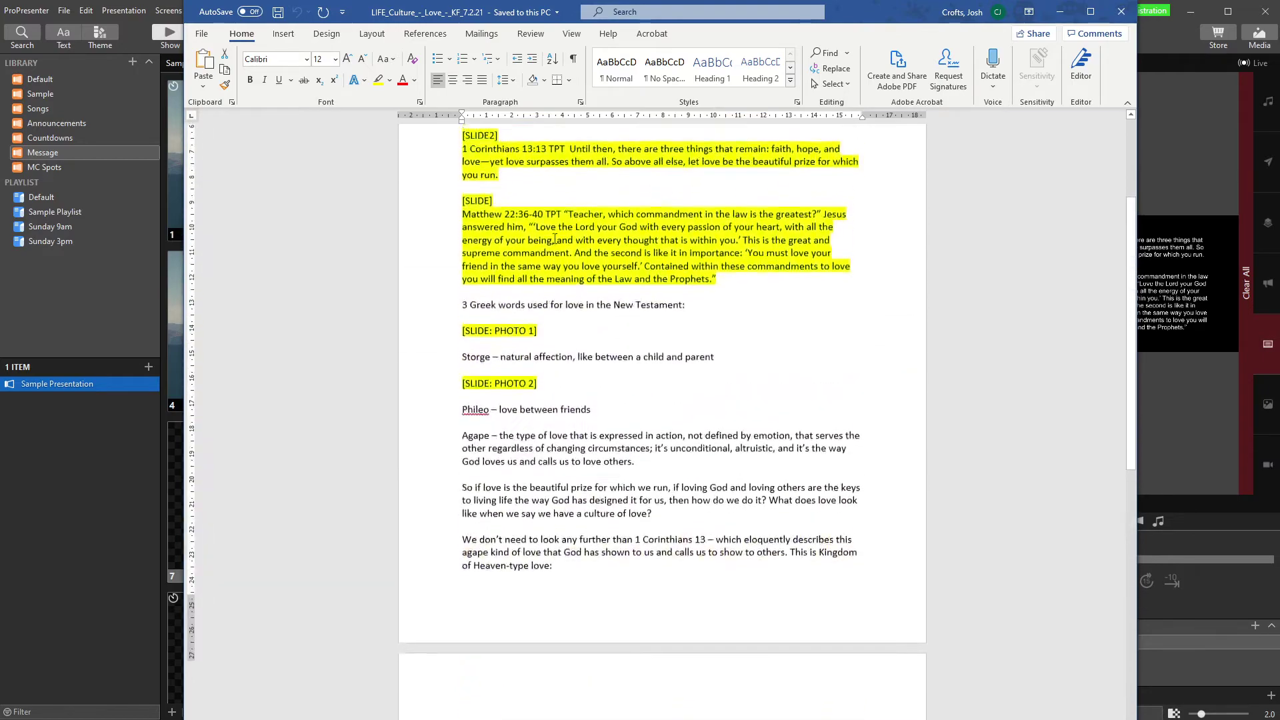
pyautogui.click(1079, 14)
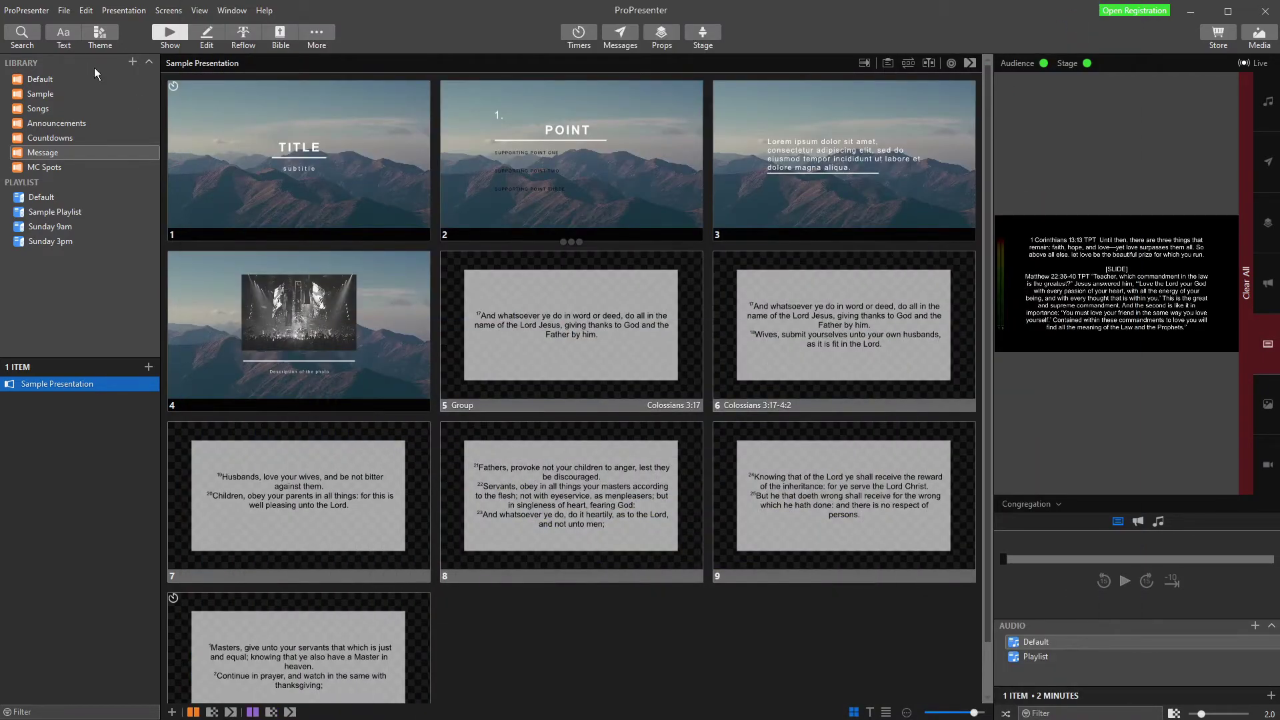
# Import the clipboard text into the Message library, splitting slides at paragraph breaks
pyautogui.click(65, 11)
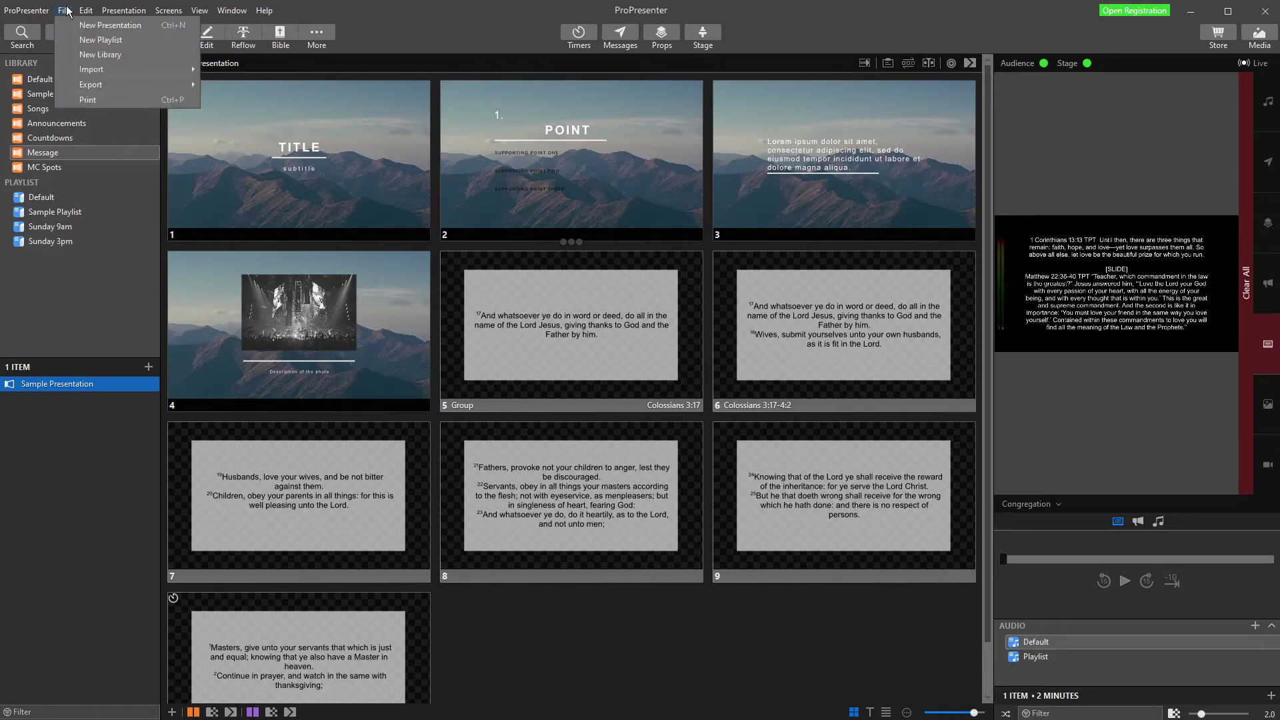
pyautogui.moveTo(85, 70)
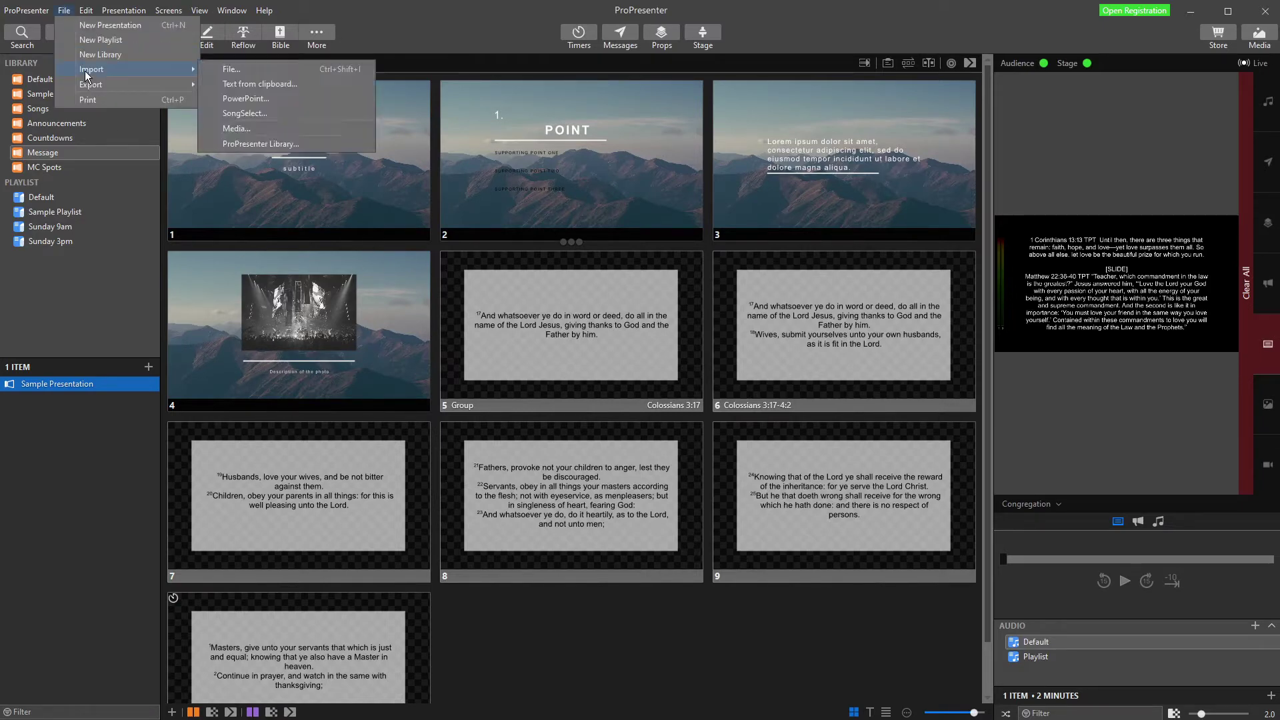
pyautogui.click(266, 86)
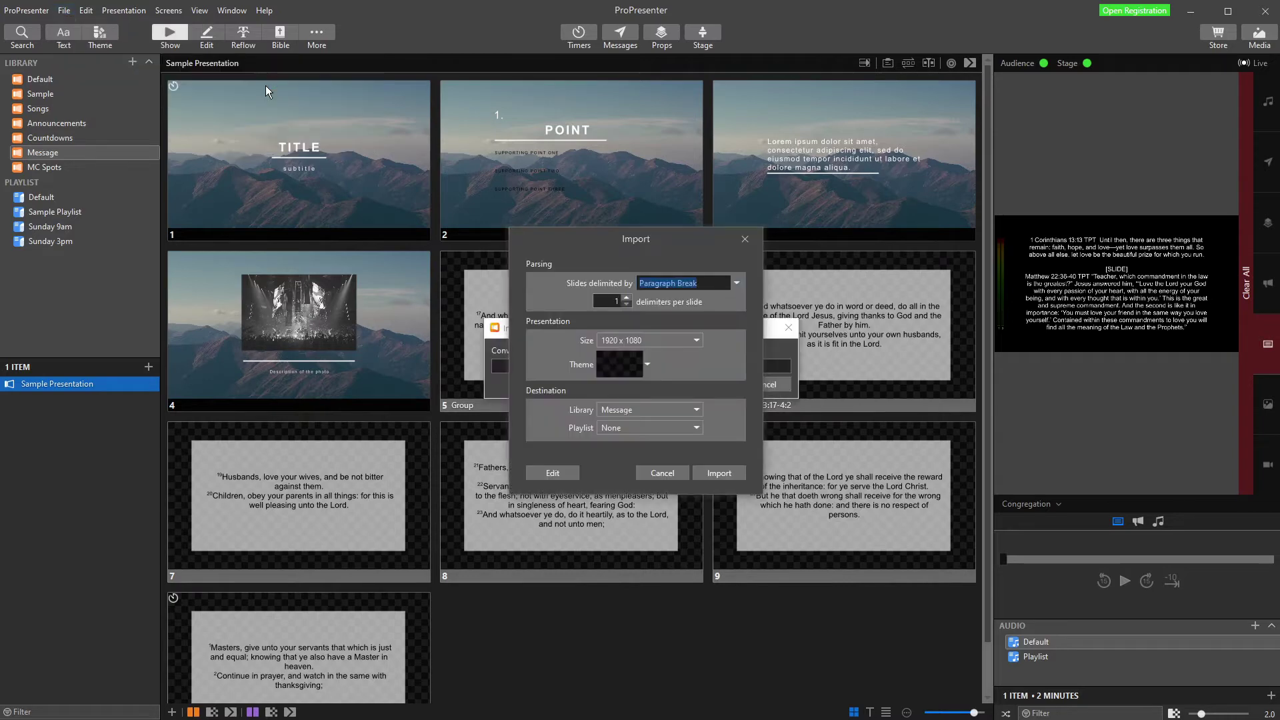
pyautogui.click(738, 284)
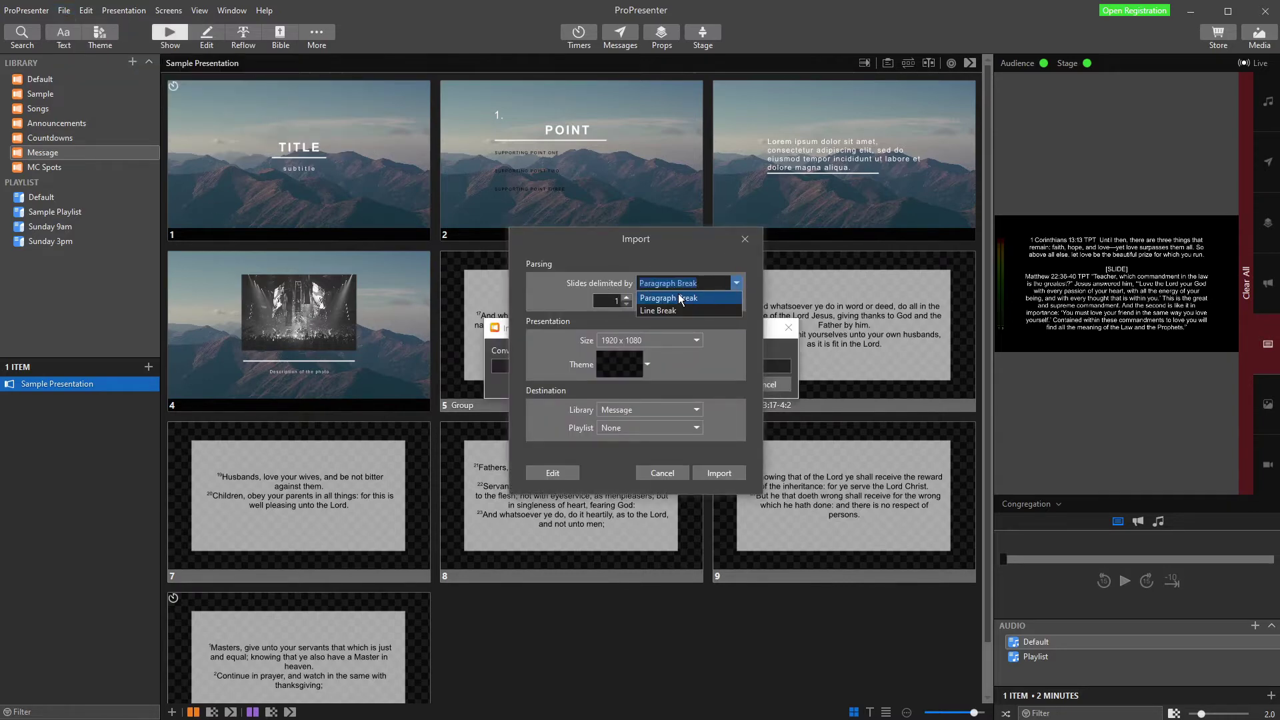
pyautogui.click(681, 299)
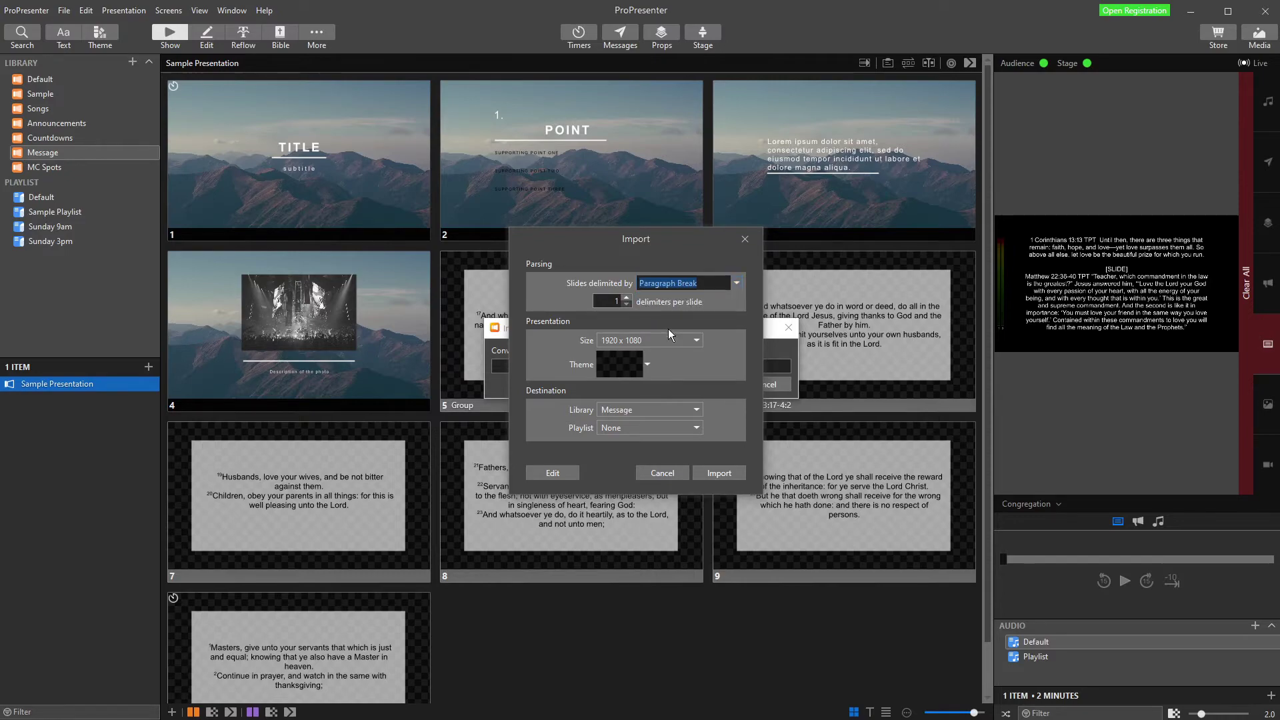
pyautogui.hotkey('alt', 'Tab')
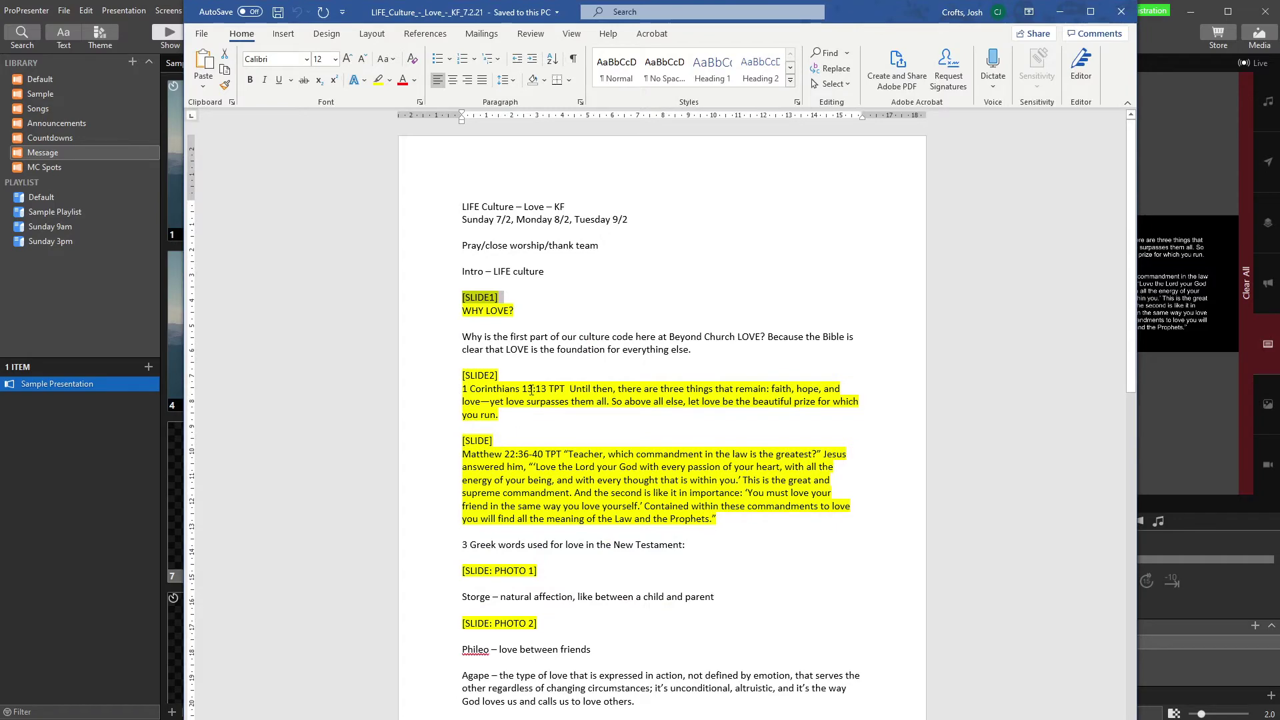
pyautogui.click(1057, 13)
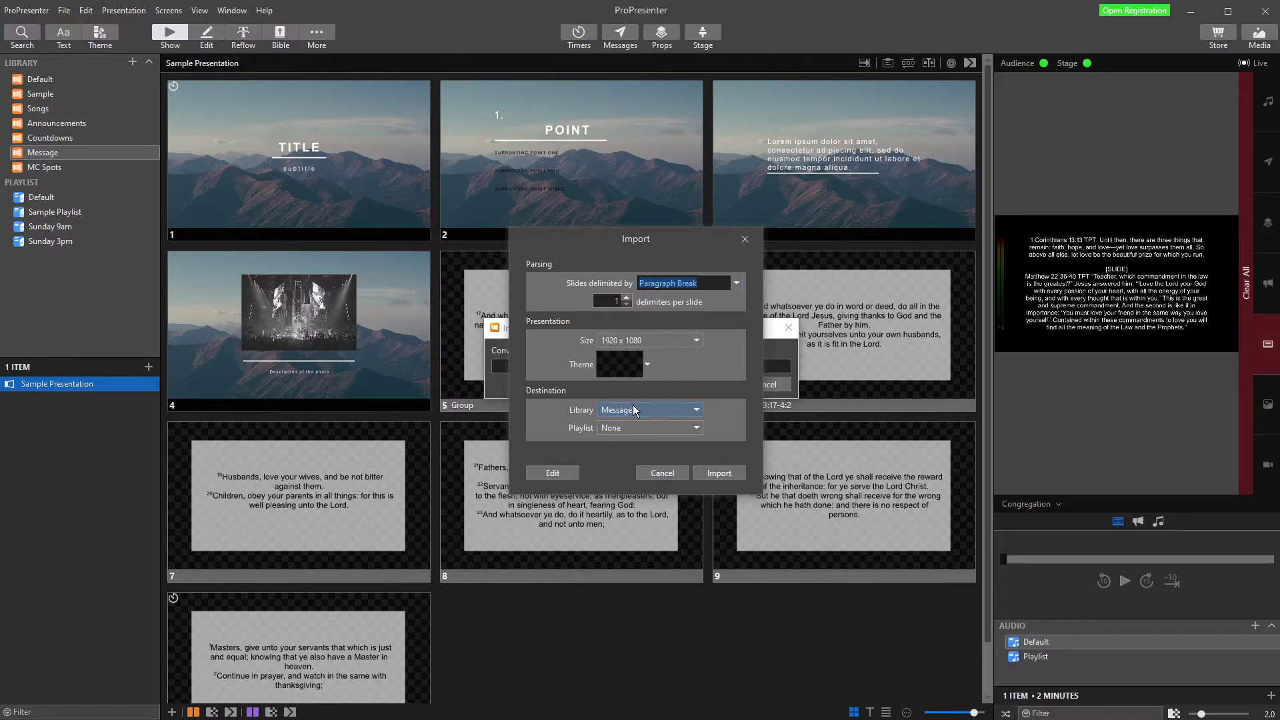
pyautogui.click(719, 473)
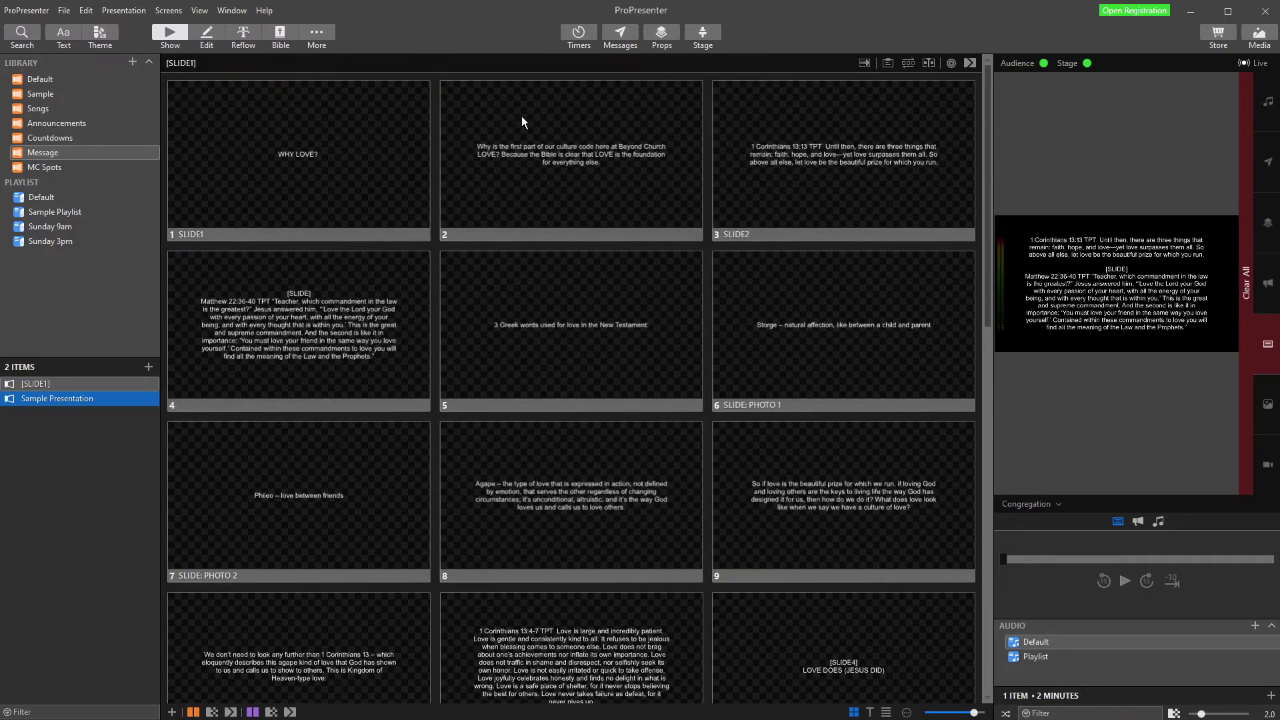
# Try renaming [SLIDE1] to 'Message slides 10/2' and dismiss the invalid-filename warning
pyautogui.click(33, 380)
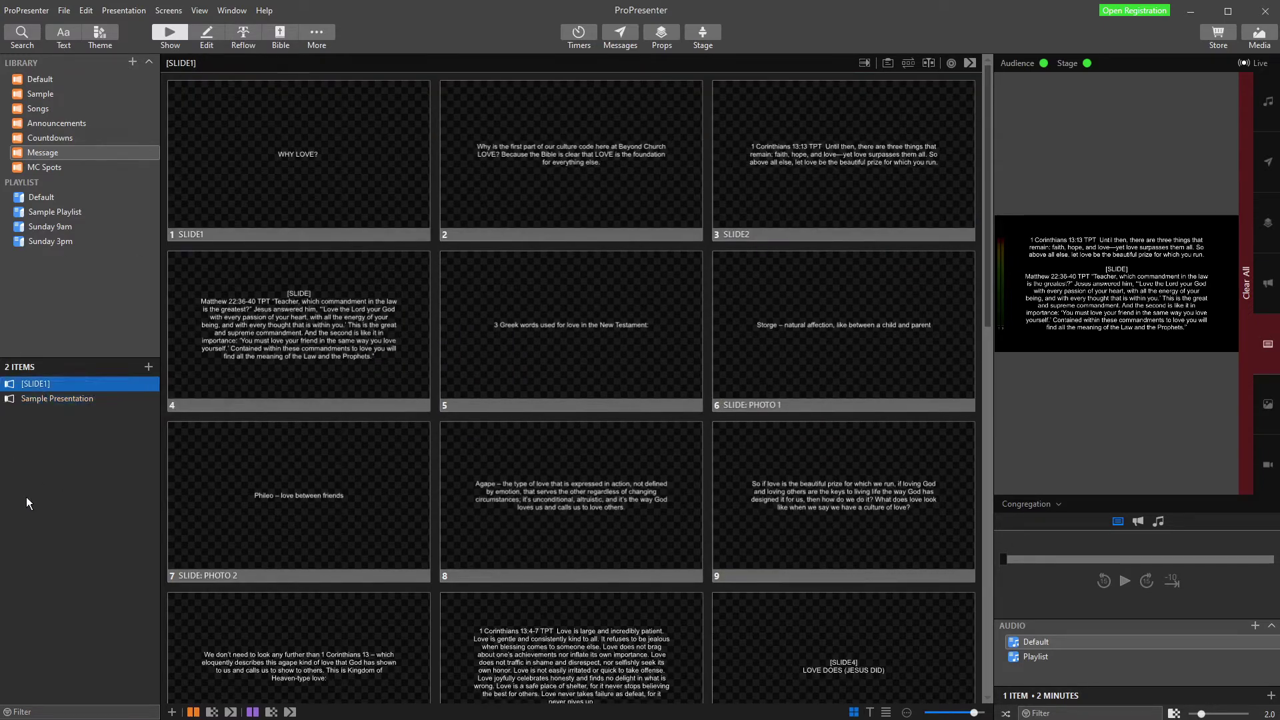
pyautogui.rightClick(37, 386)
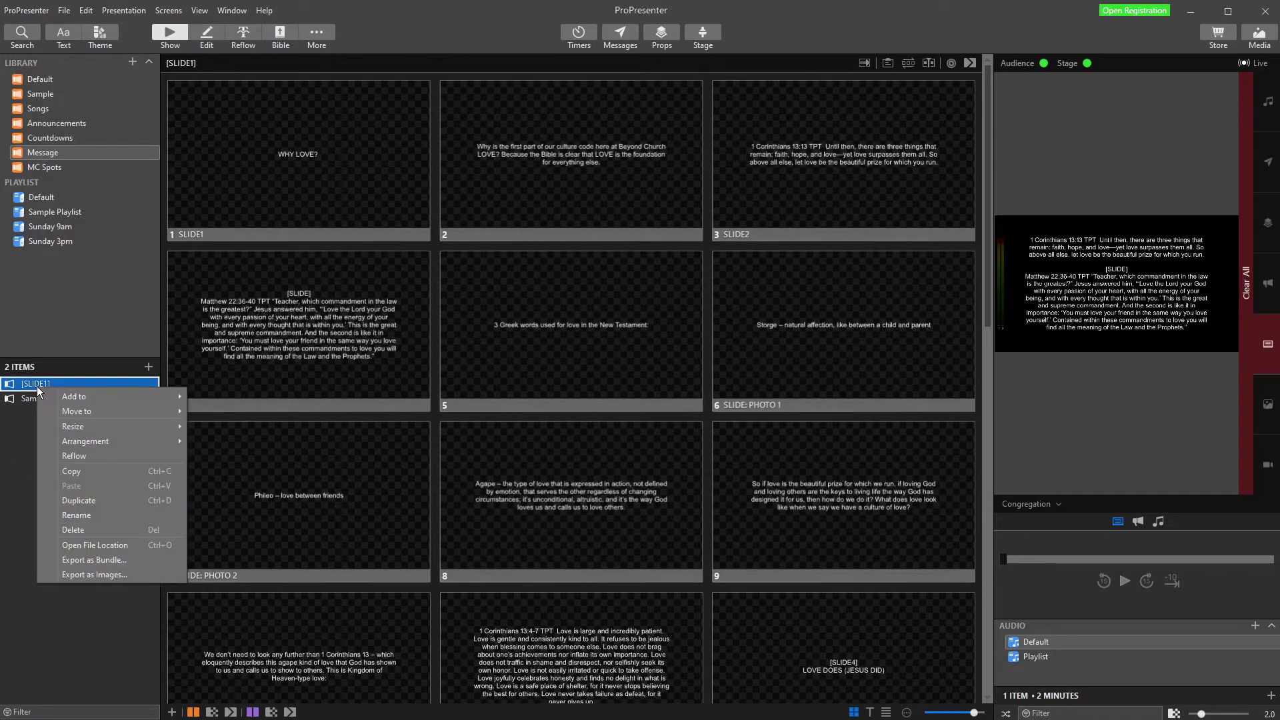
pyautogui.click(90, 514)
pyautogui.write('Message')
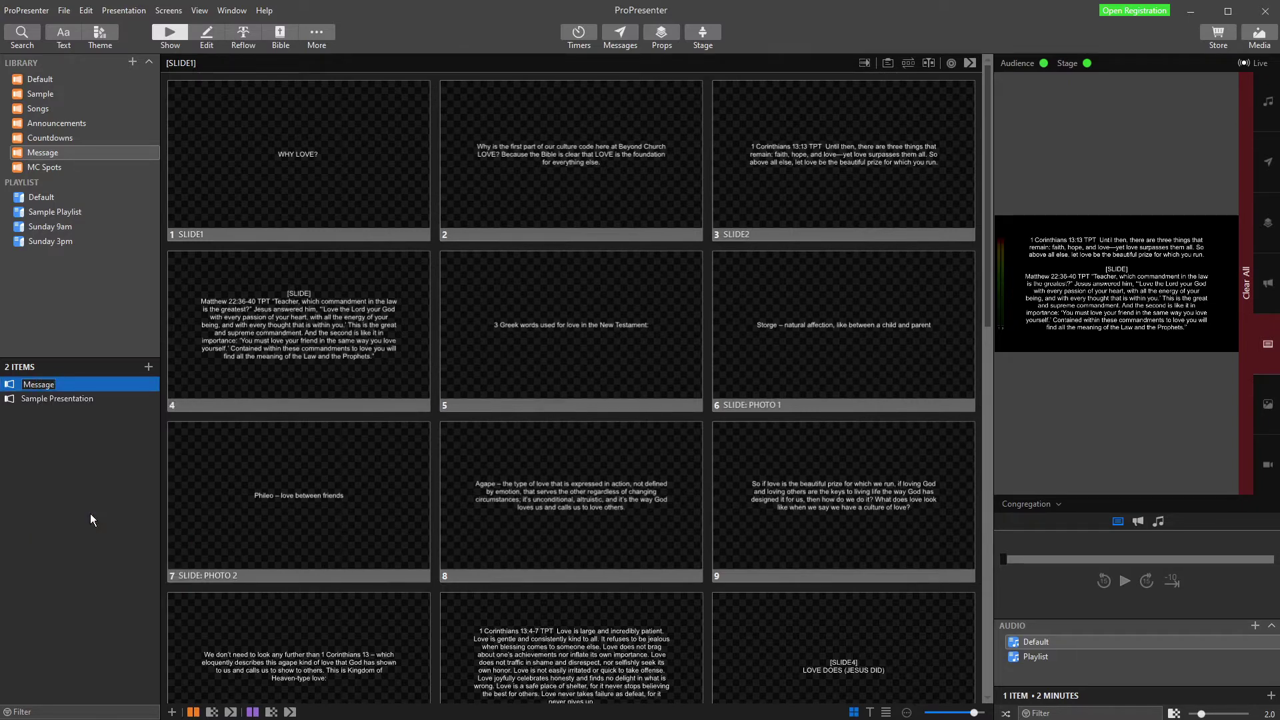
pyautogui.write(' slides 10/2')
pyautogui.press('Return')
pyautogui.click(733, 393)
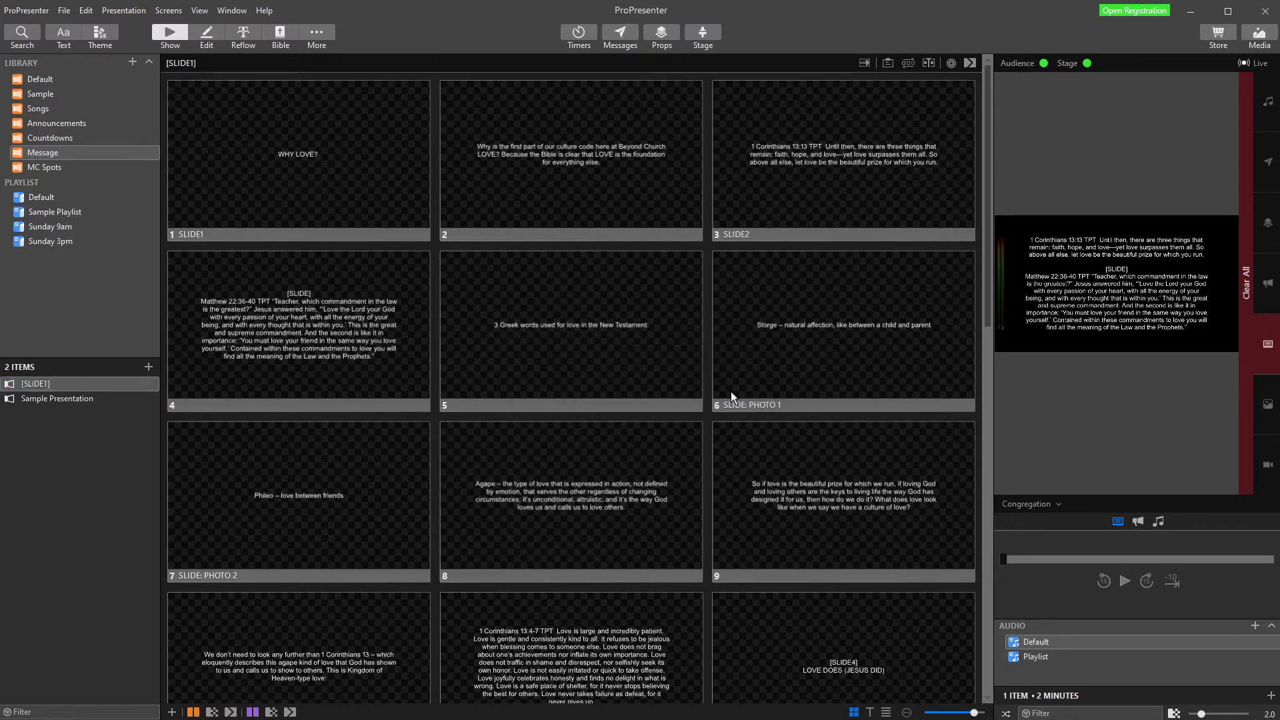
# Rename the presentation to 'Message slides 10-2'
pyautogui.rightClick(75, 388)
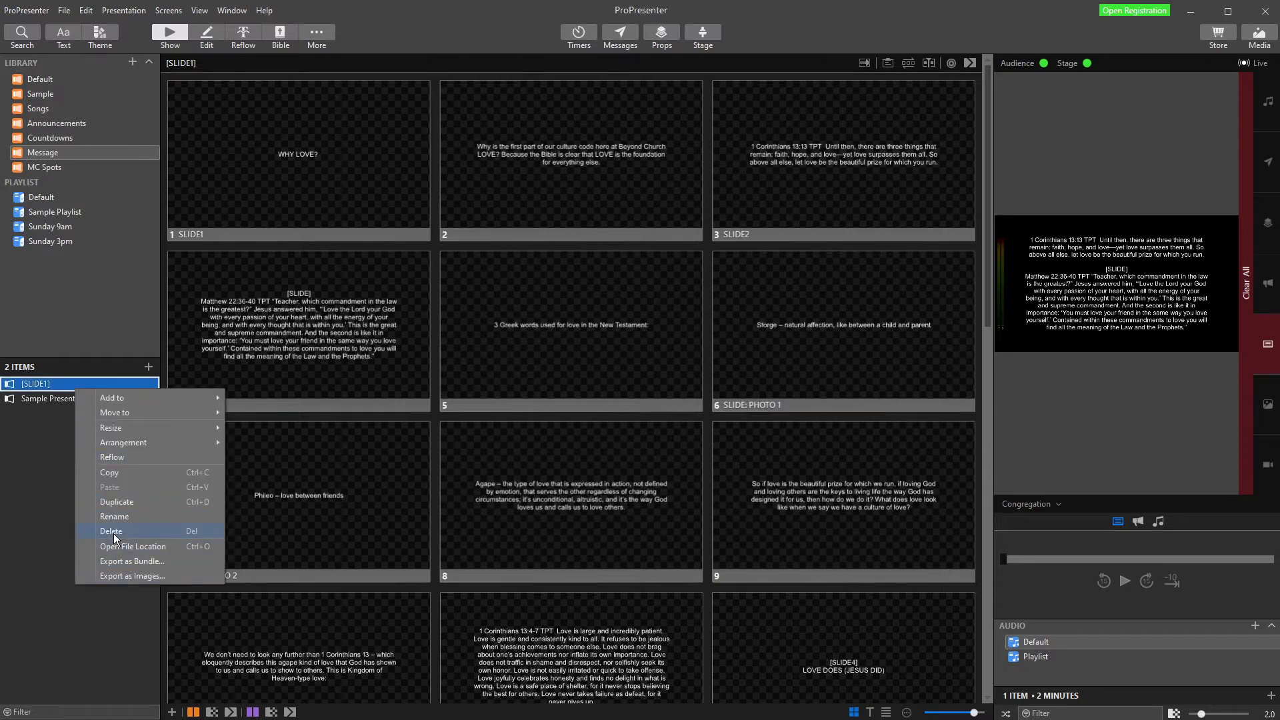
pyautogui.click(125, 517)
pyautogui.write('Messa')
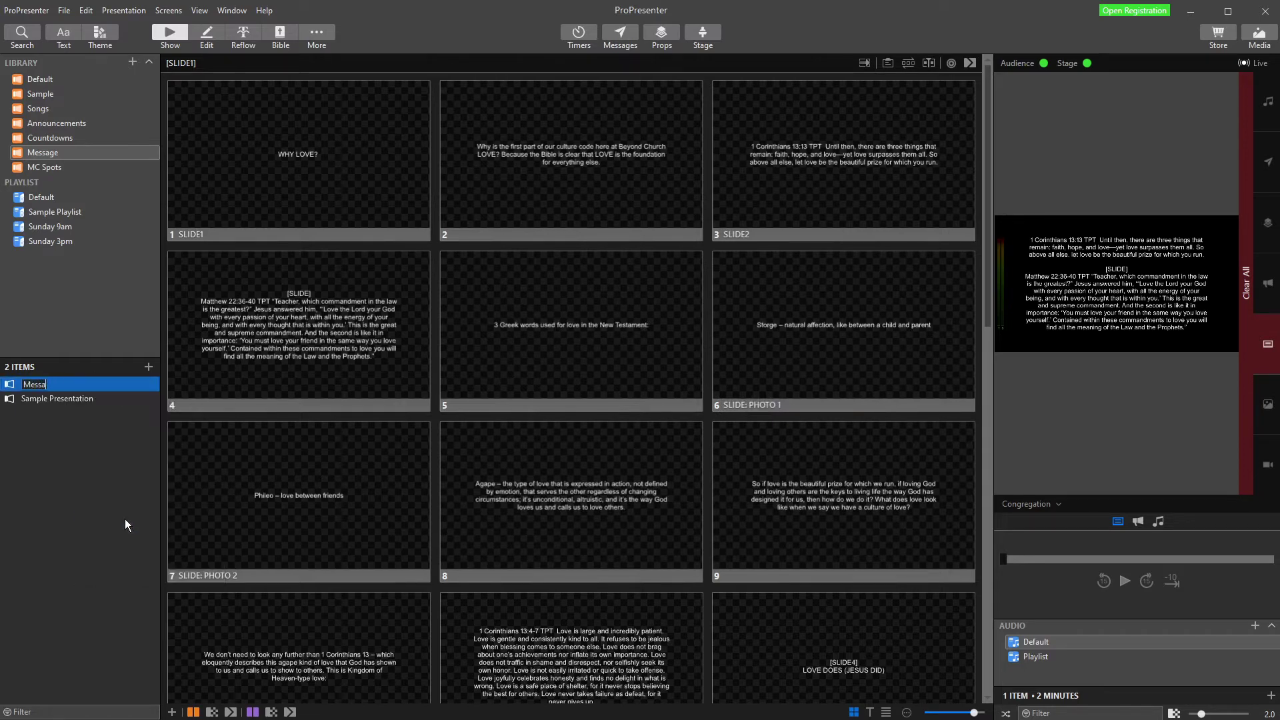
pyautogui.write('ge slides 10-2')
pyautogui.press('Return')
pyautogui.scroll(-10, 480, 427)
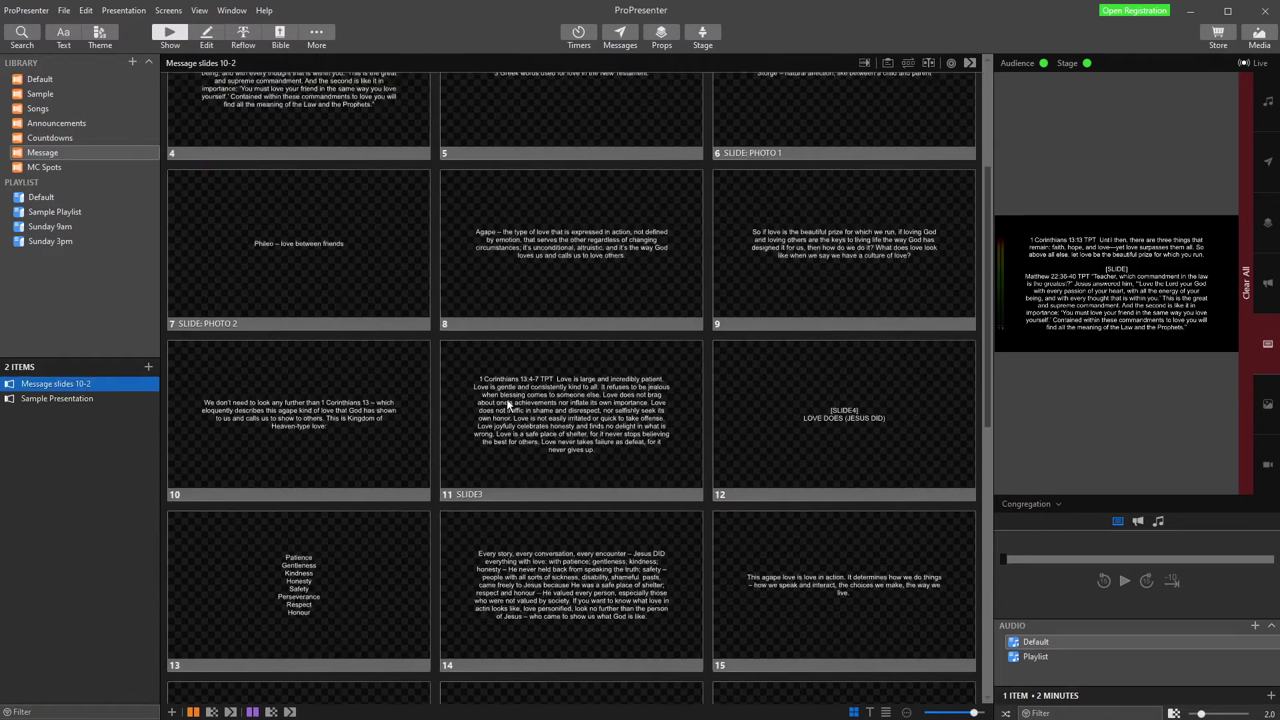
pyautogui.scroll(10, 518, 417)
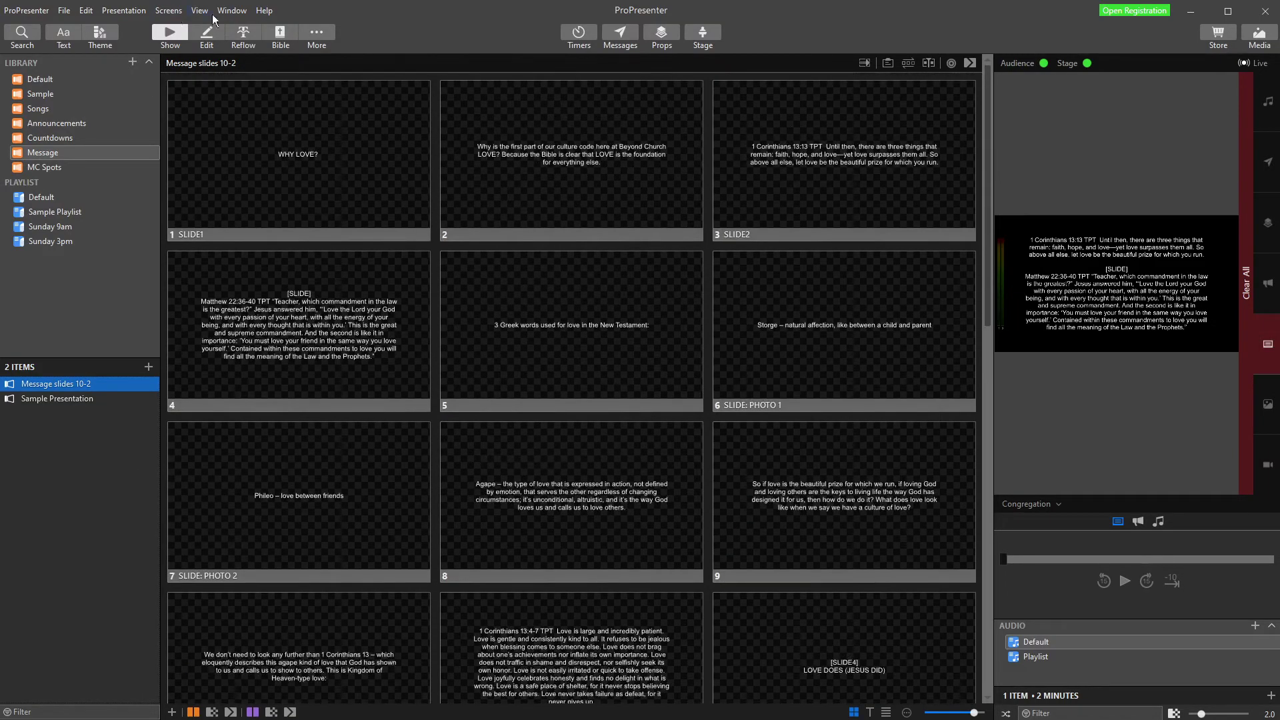
# Open the Reflow Editor on Message slides 10-2 and widen its text area
pyautogui.click(234, 38)
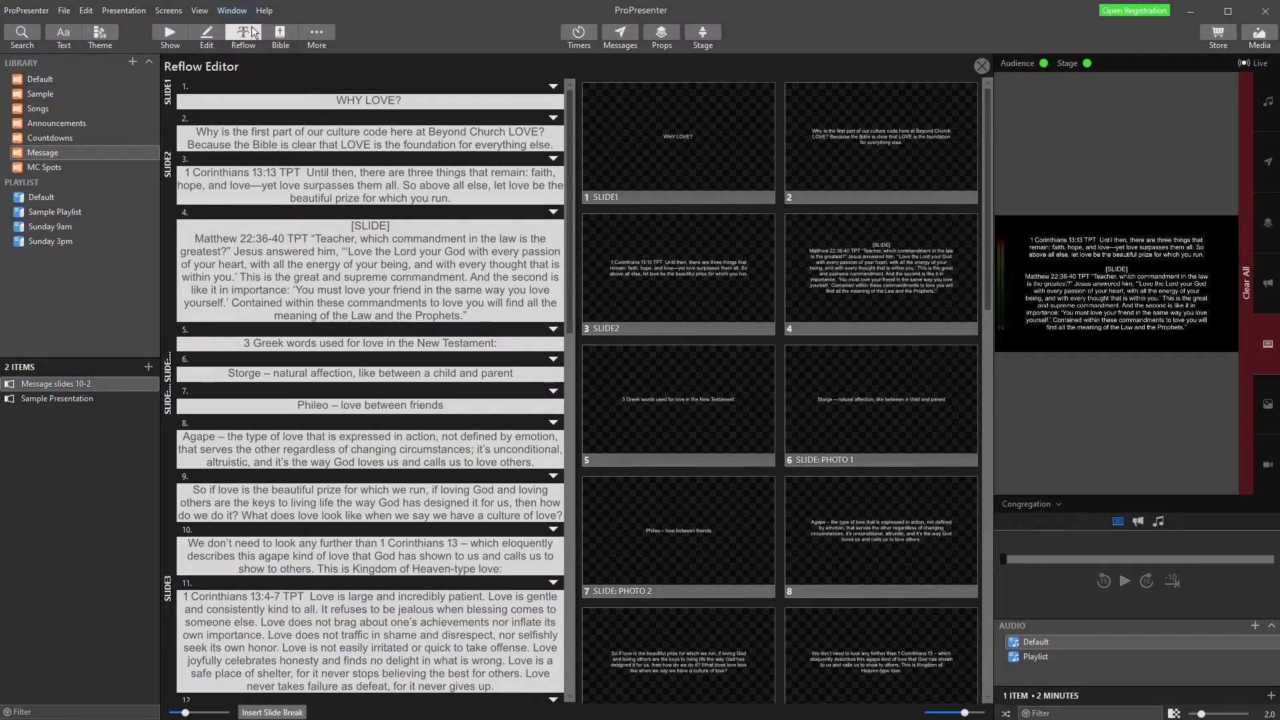
pyautogui.moveTo(1094, 219); pyautogui.dragTo(1103, 220)
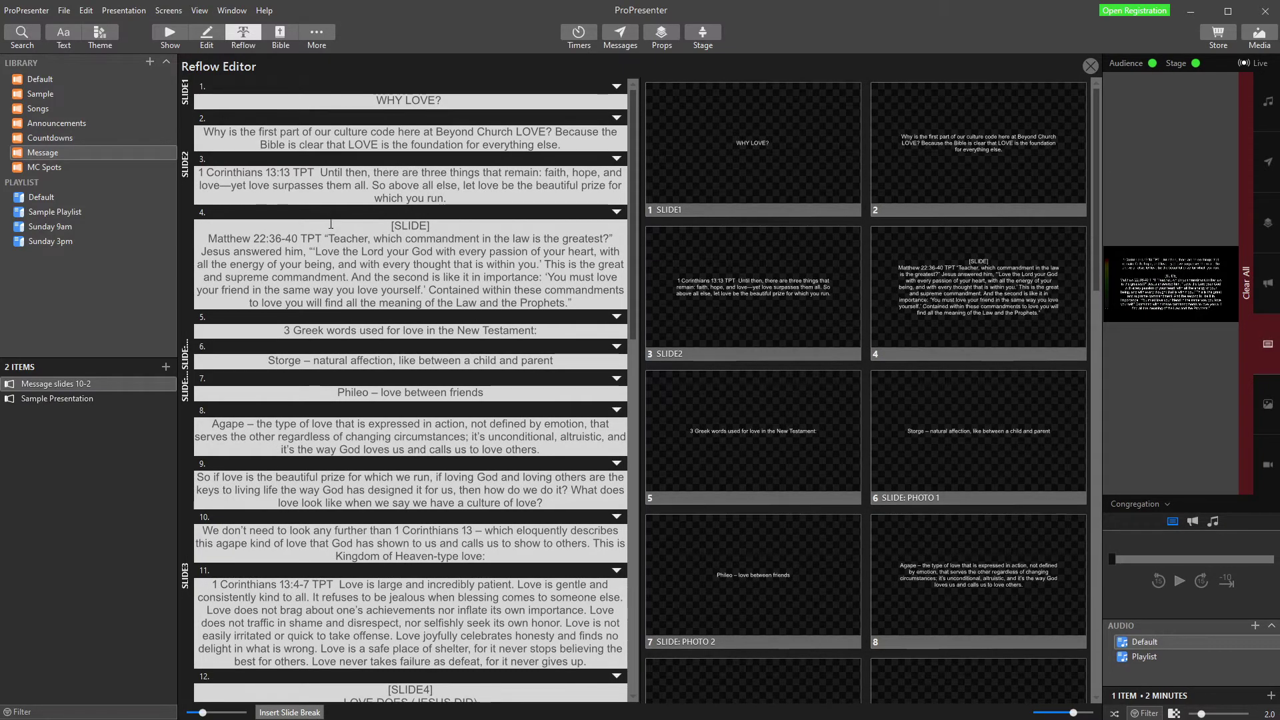
pyautogui.hotkey('alt', 'Tab')
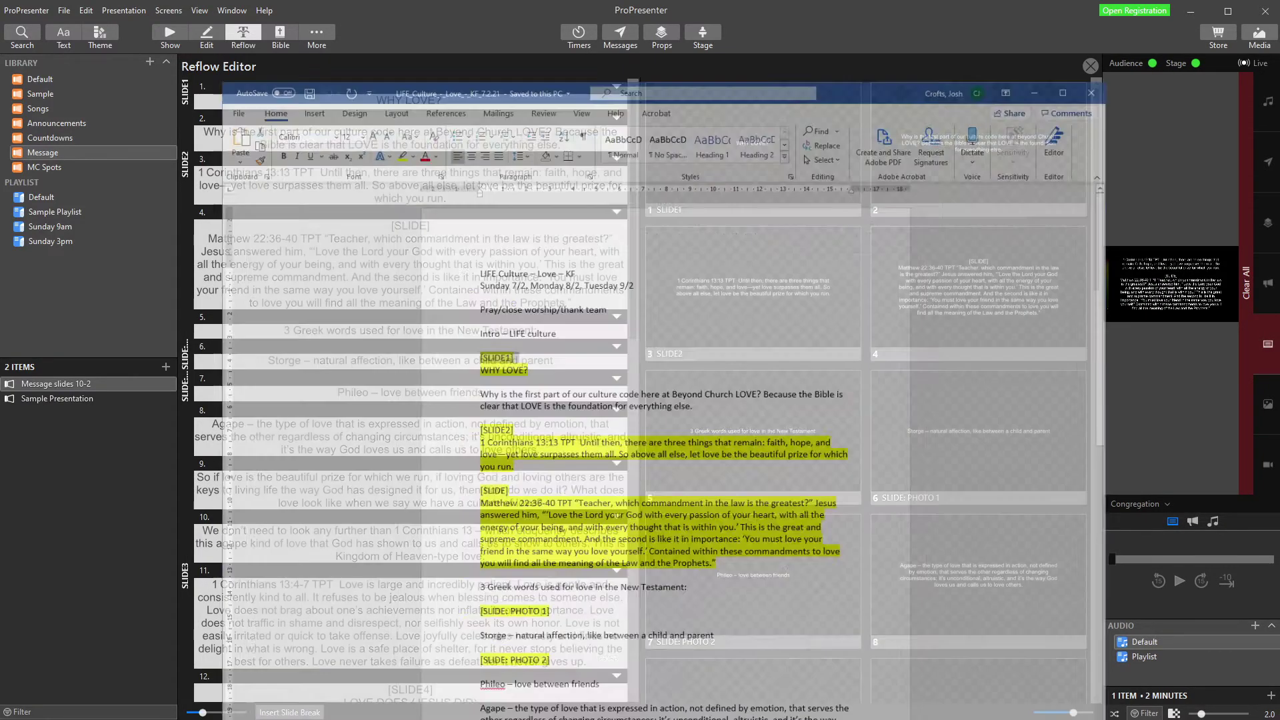
pyautogui.click(515, 301)
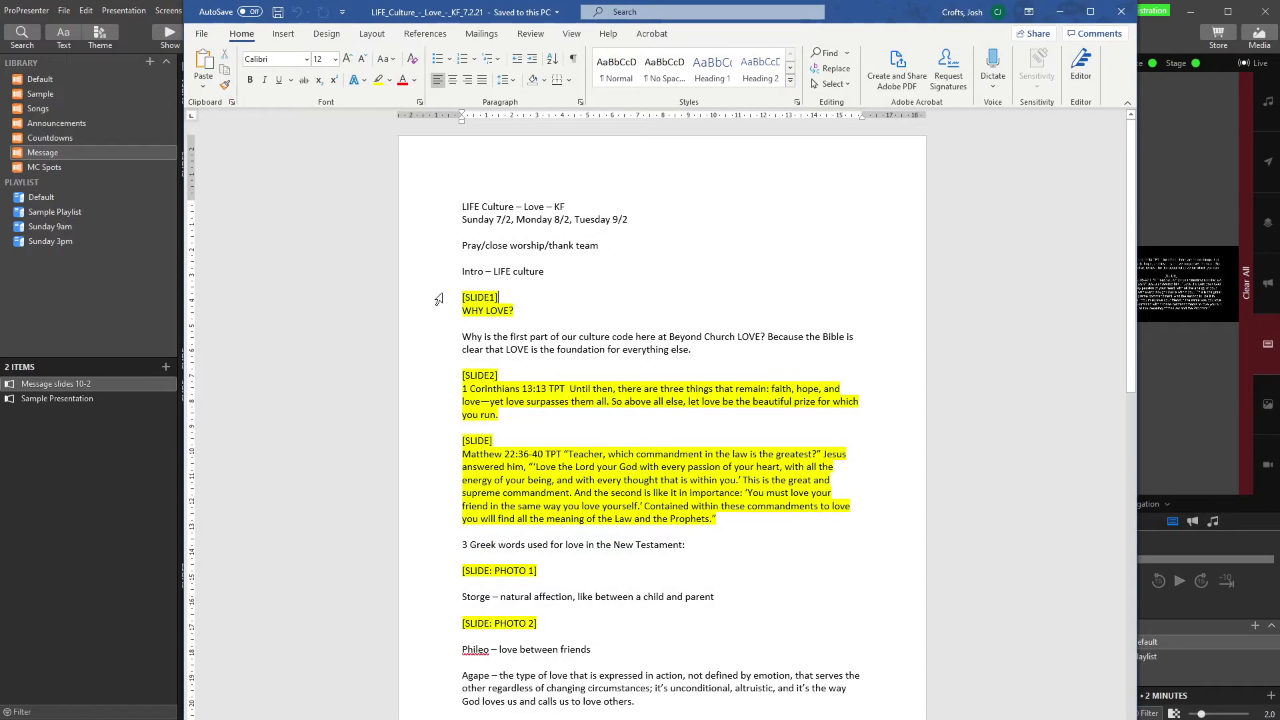
pyautogui.click(1074, 13)
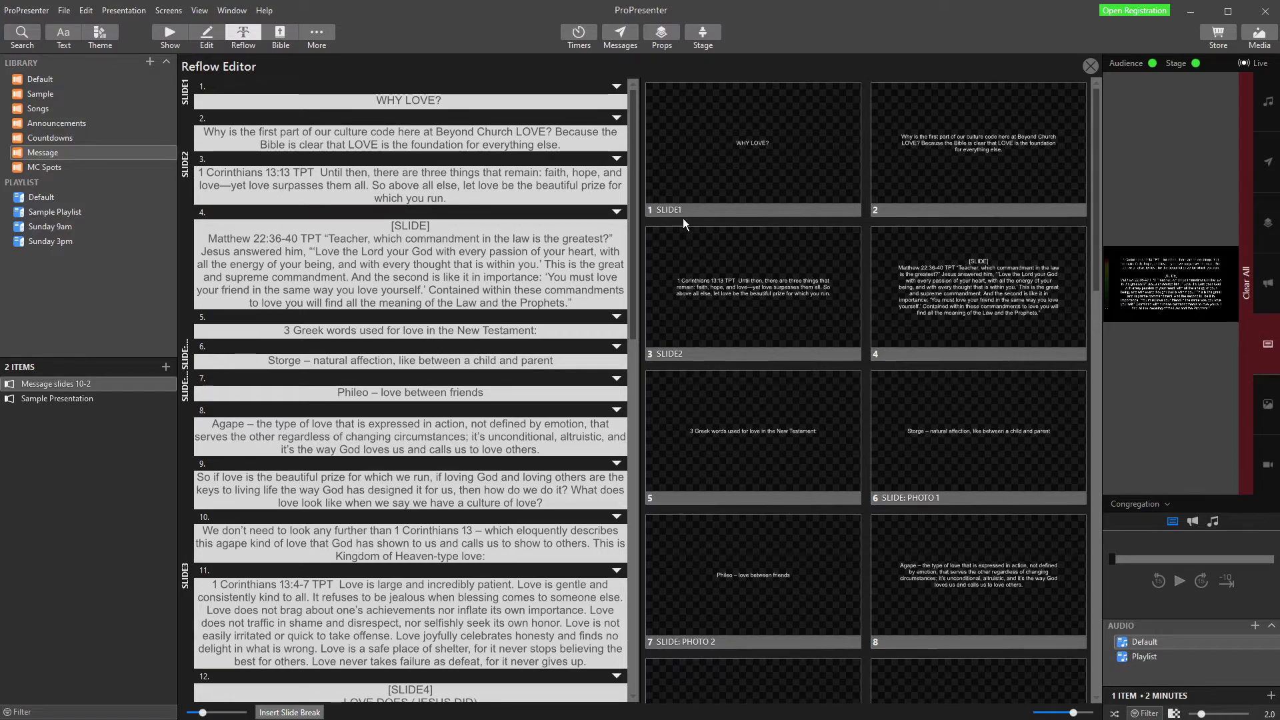
# Delete the opening explanation slide
pyautogui.click(946, 163)
pyautogui.rightClick(946, 163)
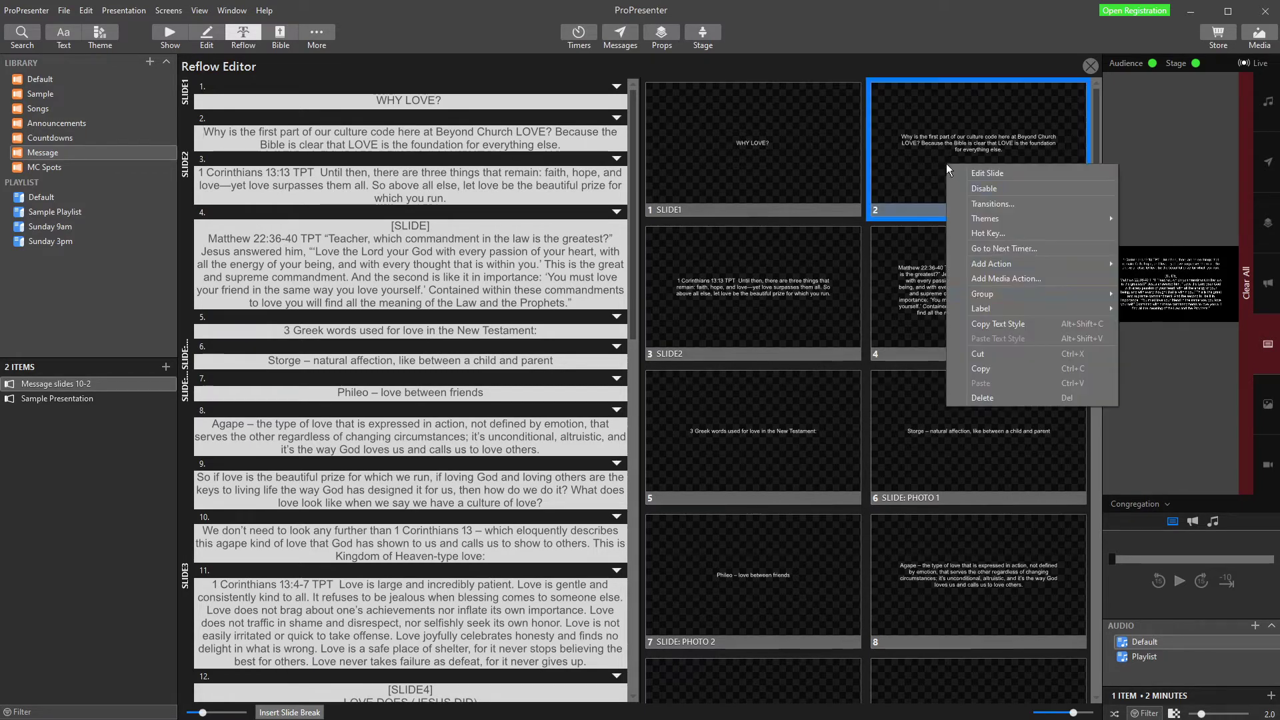
pyautogui.click(995, 398)
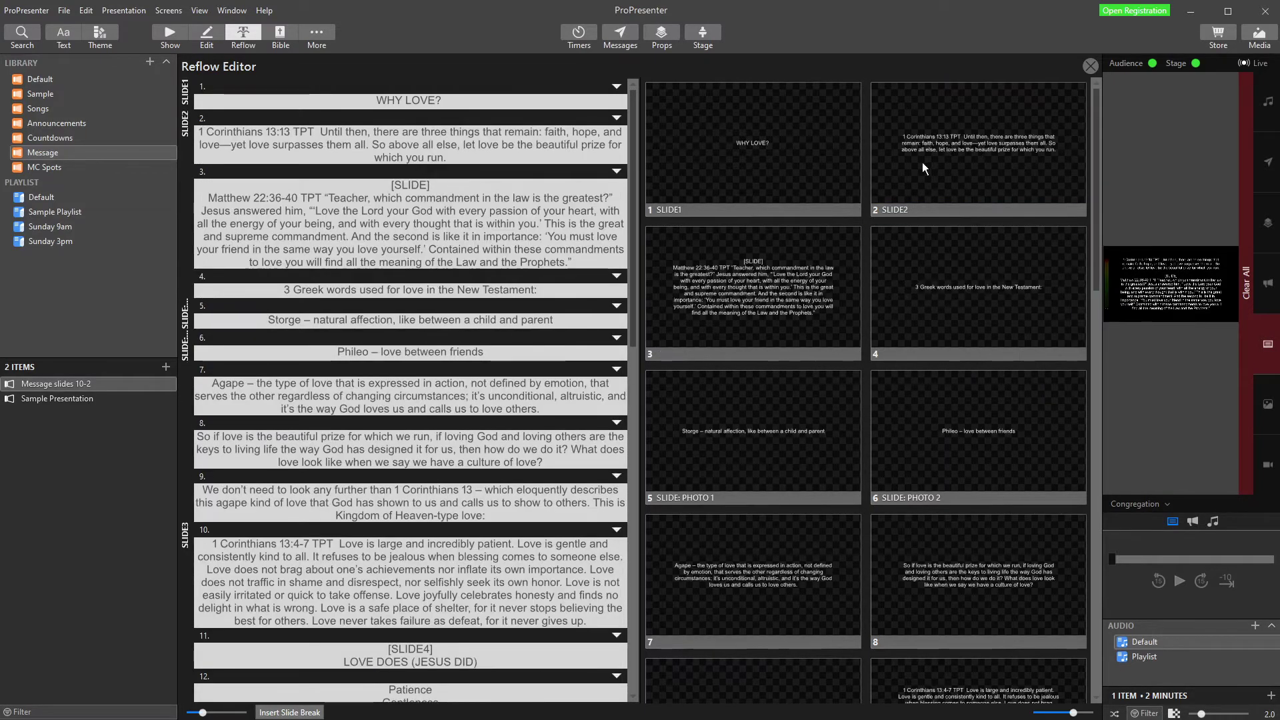
# Remove the stray [SLIDE] tag and blank line above the Matthew passage
pyautogui.click(802, 306)
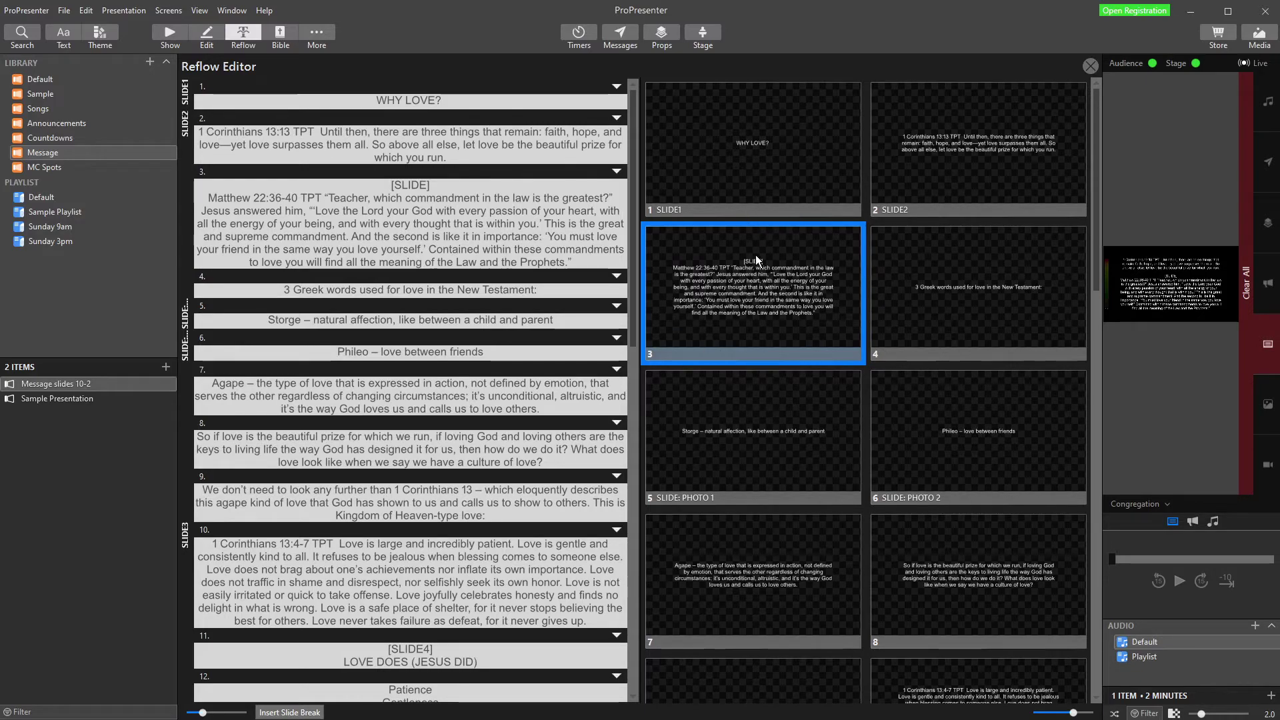
pyautogui.hotkey('alt', 'Tab')
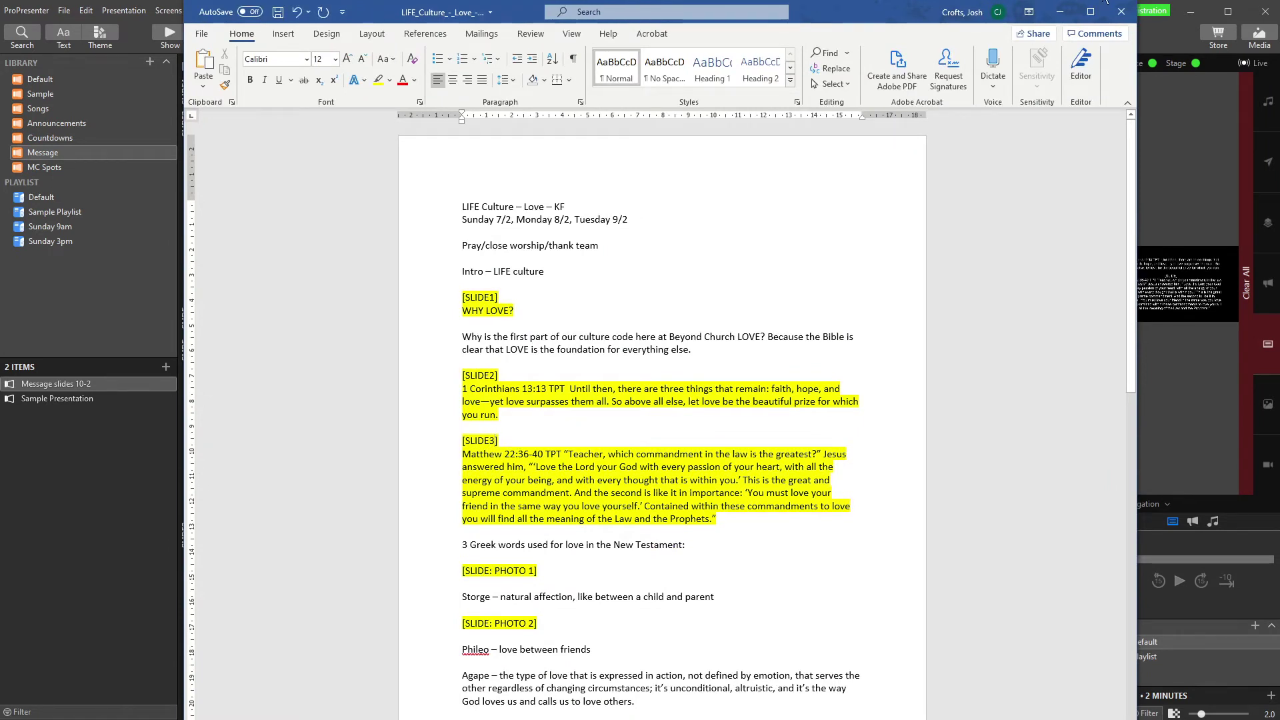
pyautogui.click(1060, 11)
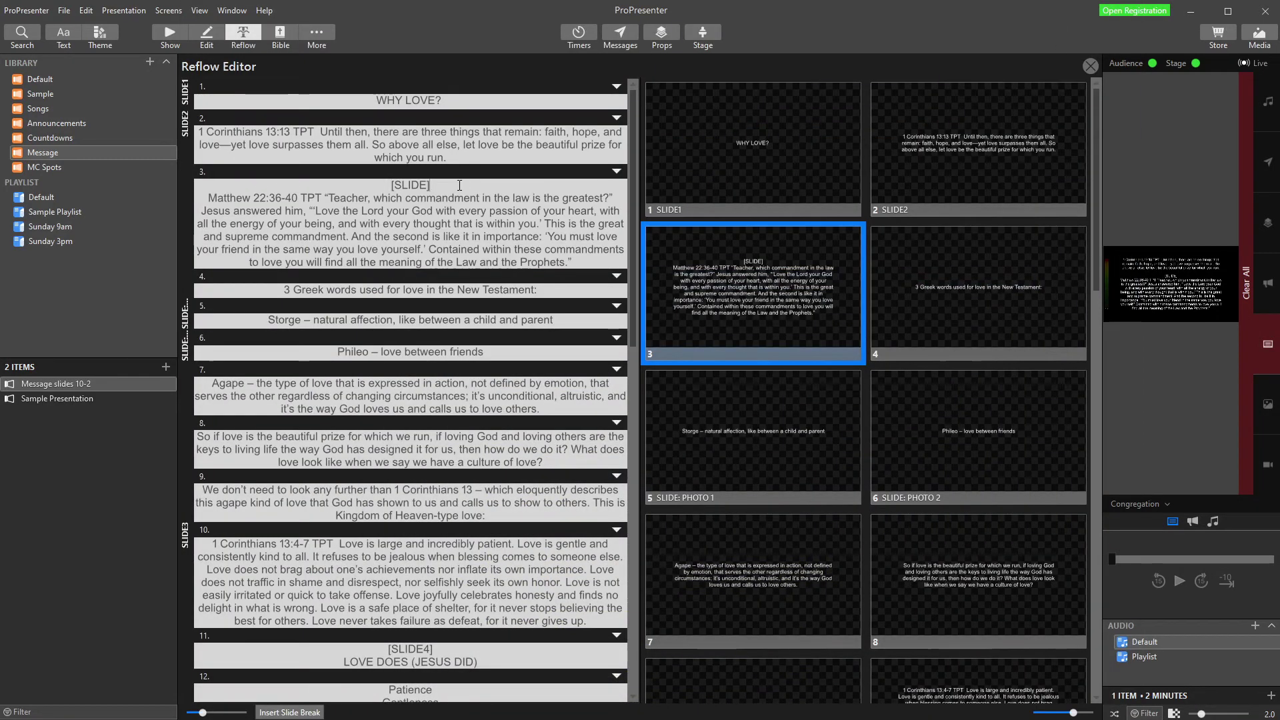
pyautogui.doubleClick(410, 185)
pyautogui.press('BackSpace')
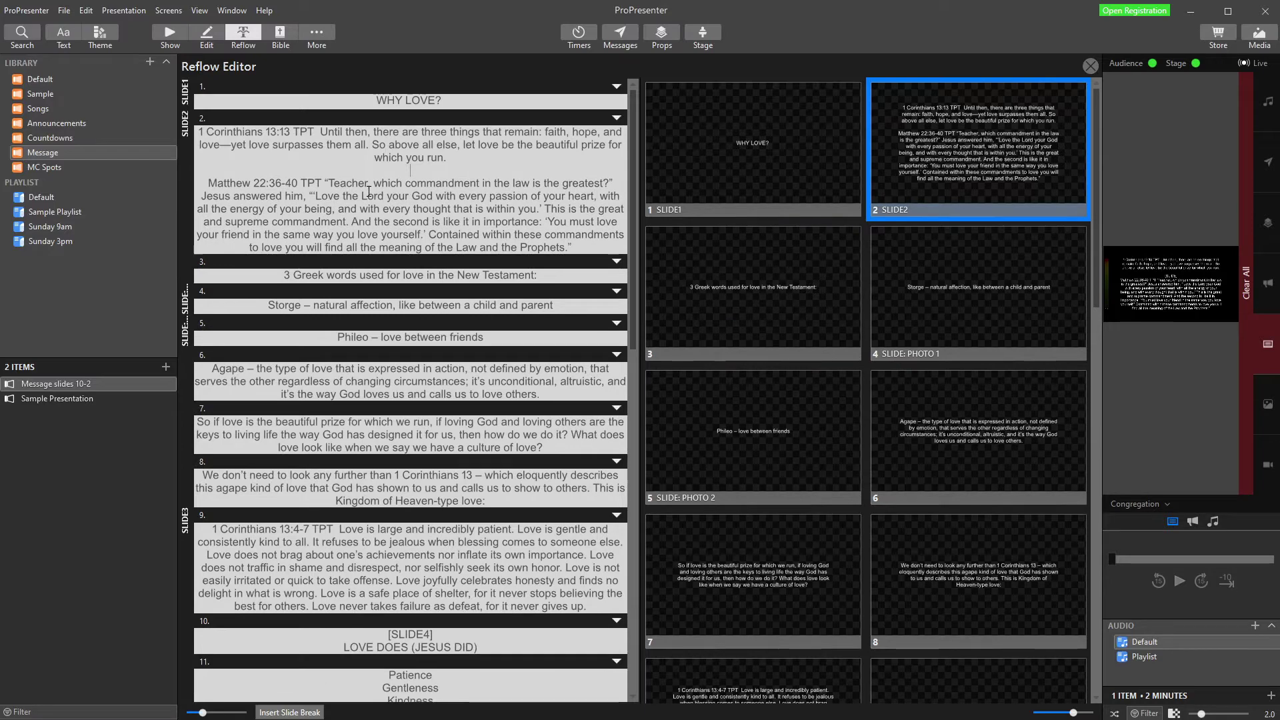
pyautogui.press('Return')
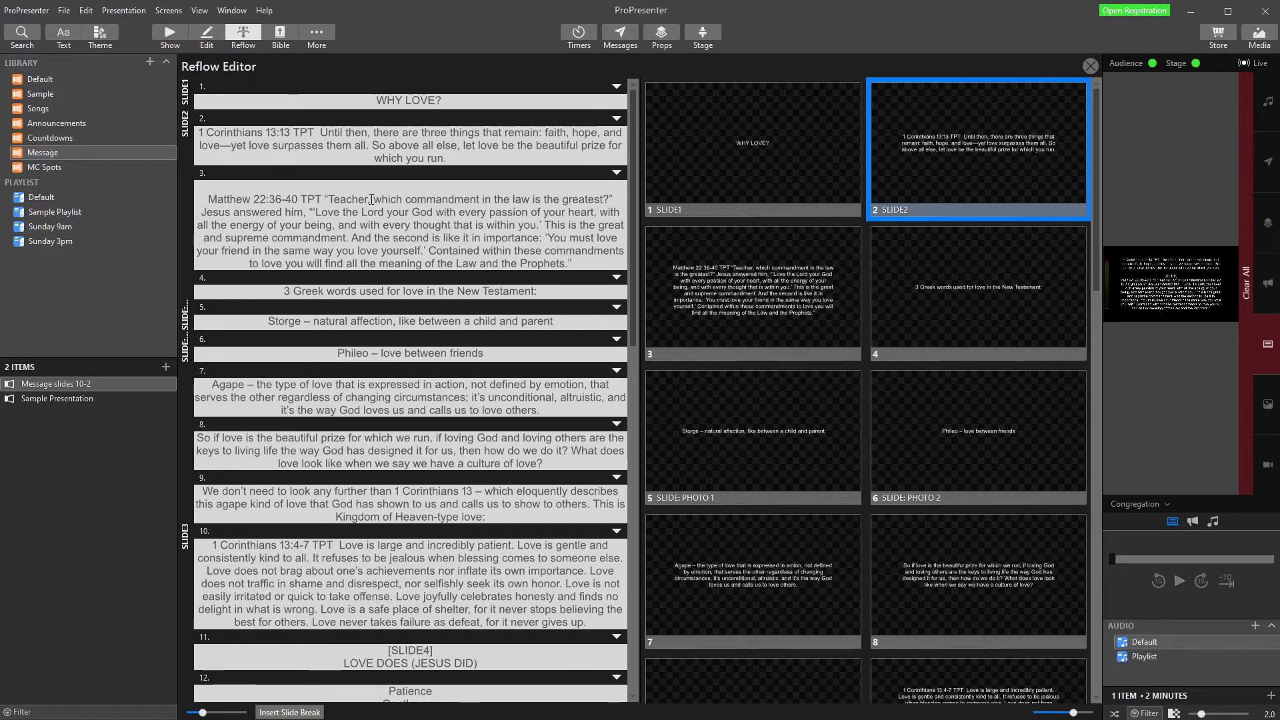
pyautogui.click(793, 346)
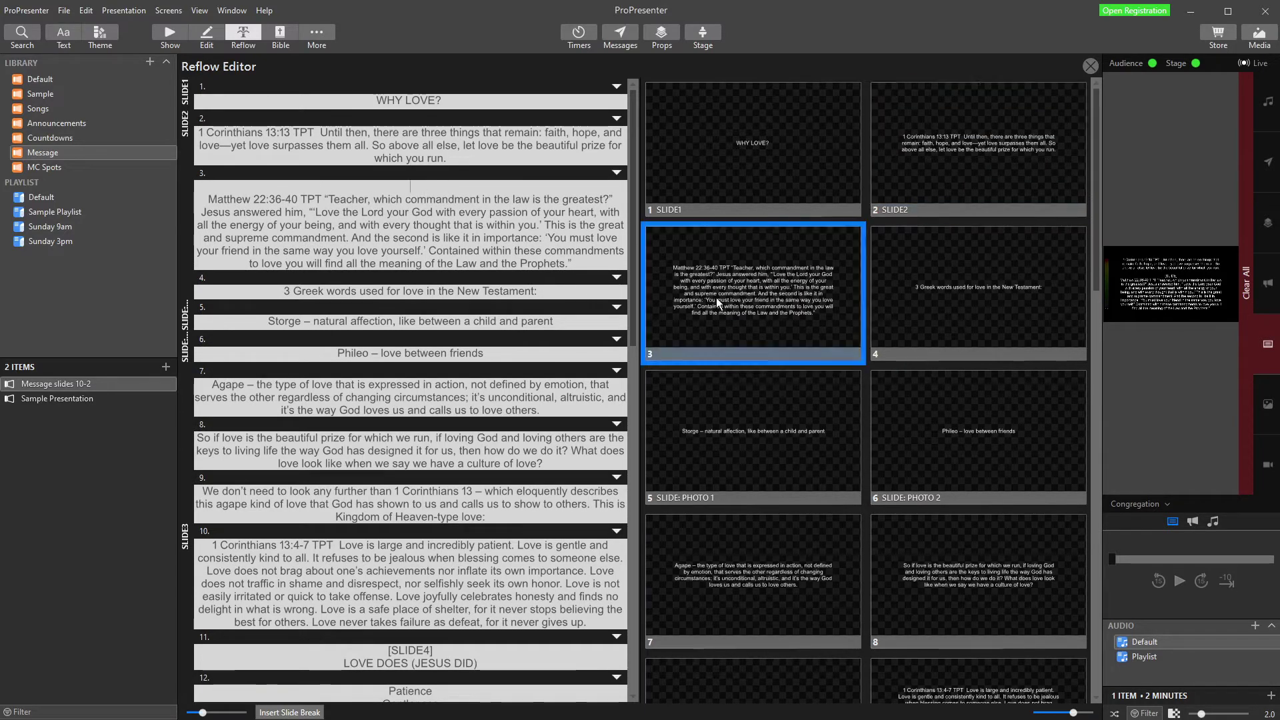
pyautogui.click(211, 198)
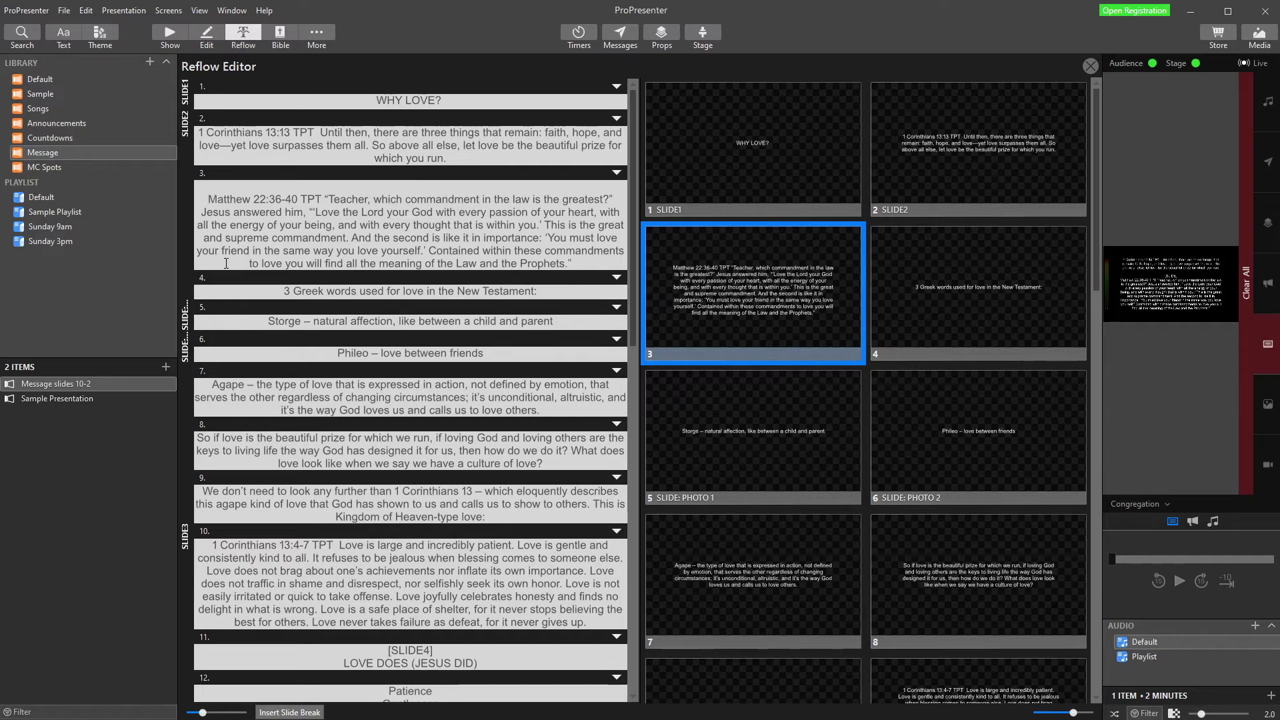
pyautogui.press('BackSpace')
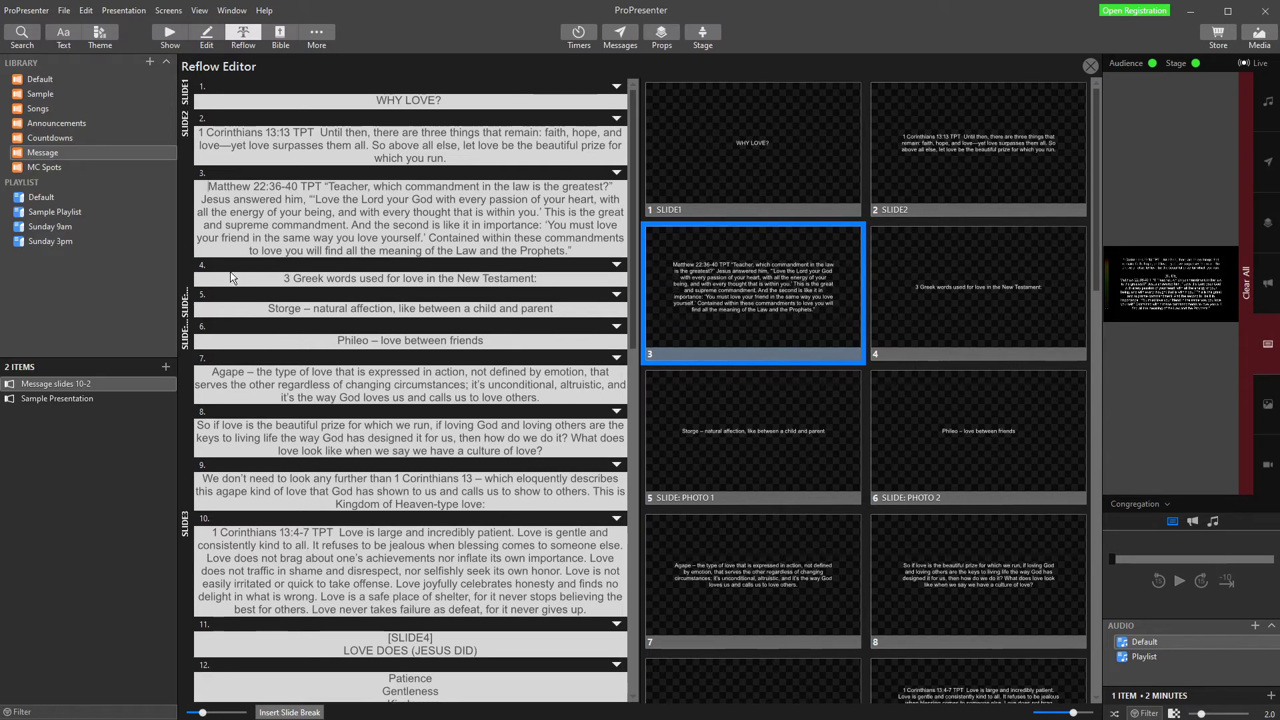
# Delete the 3 Greek words slide and the Agape through 1 Corinthians 13:4-7 slides
pyautogui.click(964, 278)
pyautogui.rightClick(964, 278)
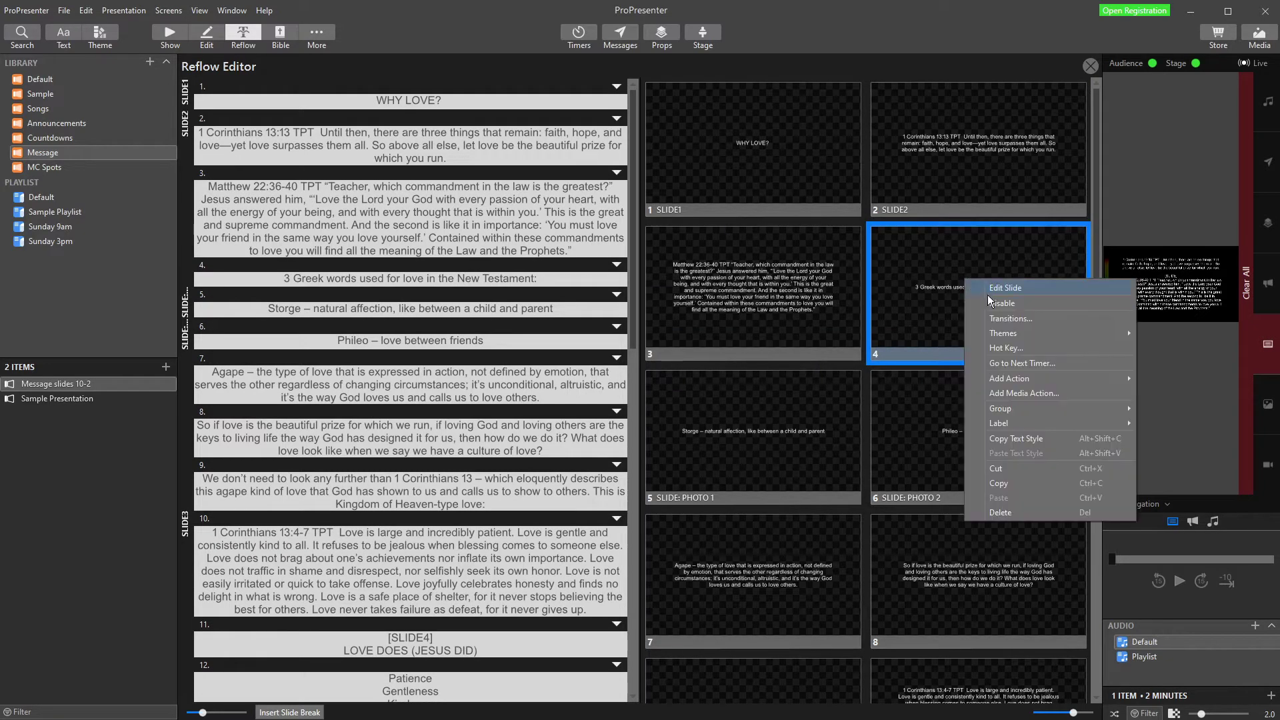
pyautogui.click(1013, 511)
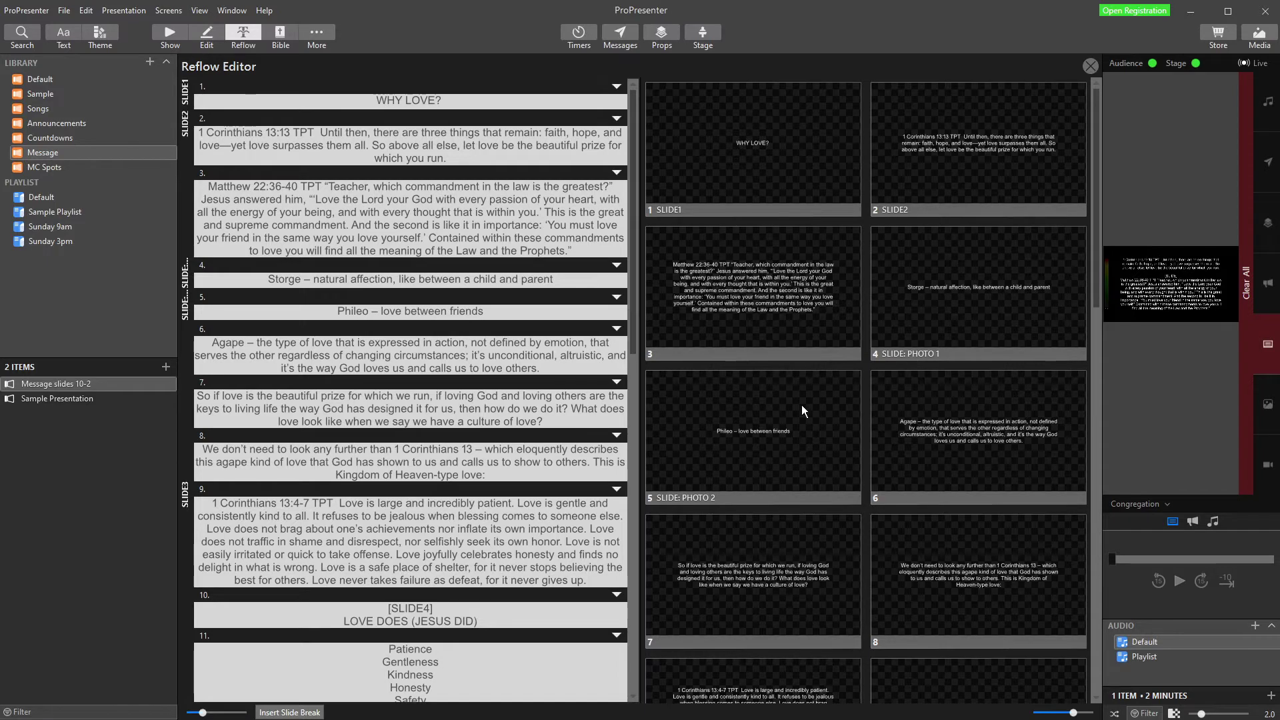
pyautogui.click(994, 417)
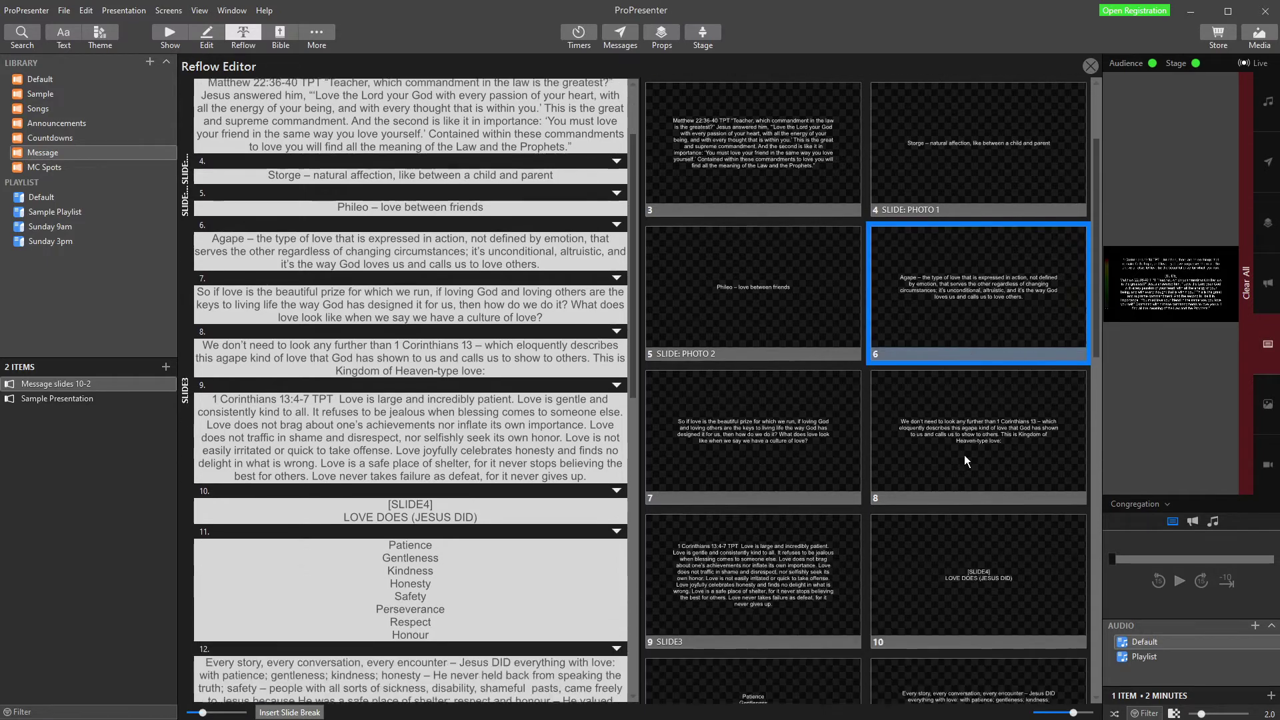
pyautogui.scroll(-3, 964, 454)
pyautogui.keyDown('ctrl'); pyautogui.click(845, 394); pyautogui.keyUp('ctrl')
pyautogui.keyDown('ctrl'); pyautogui.click(963, 378); pyautogui.keyUp('ctrl')
pyautogui.keyDown('ctrl'); pyautogui.click(802, 510); pyautogui.keyUp('ctrl')
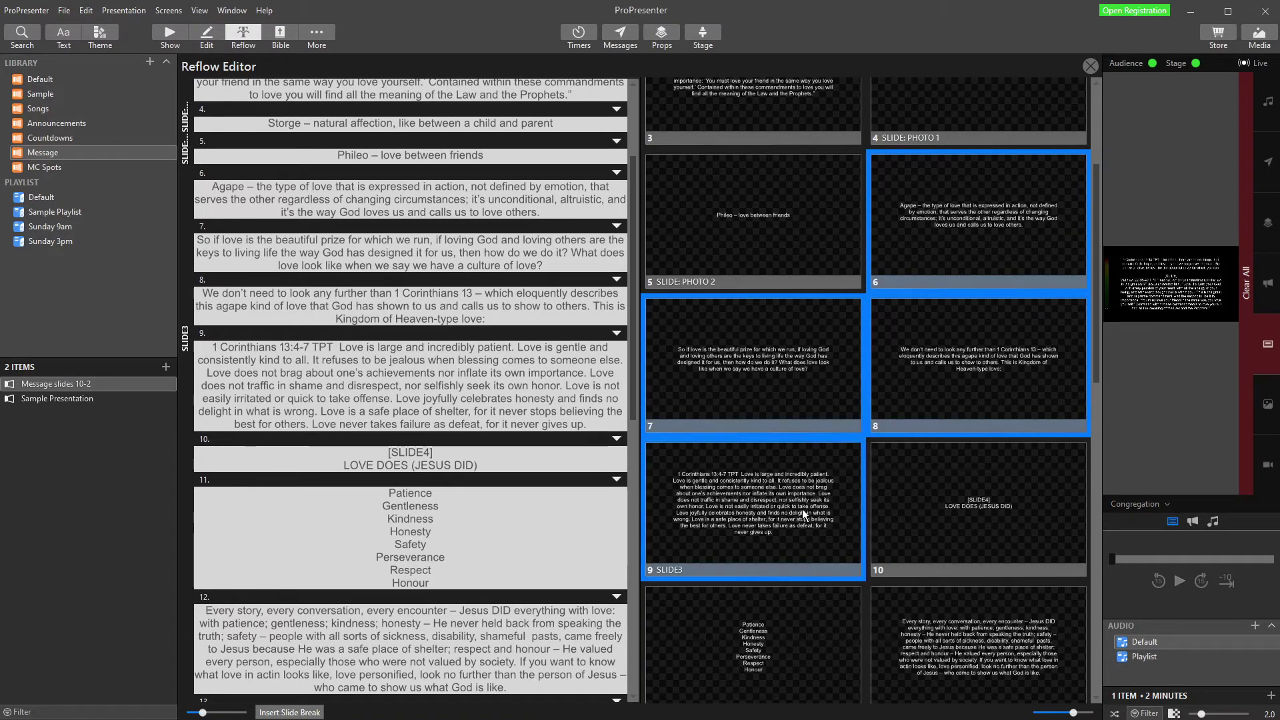
pyautogui.rightClick(933, 381)
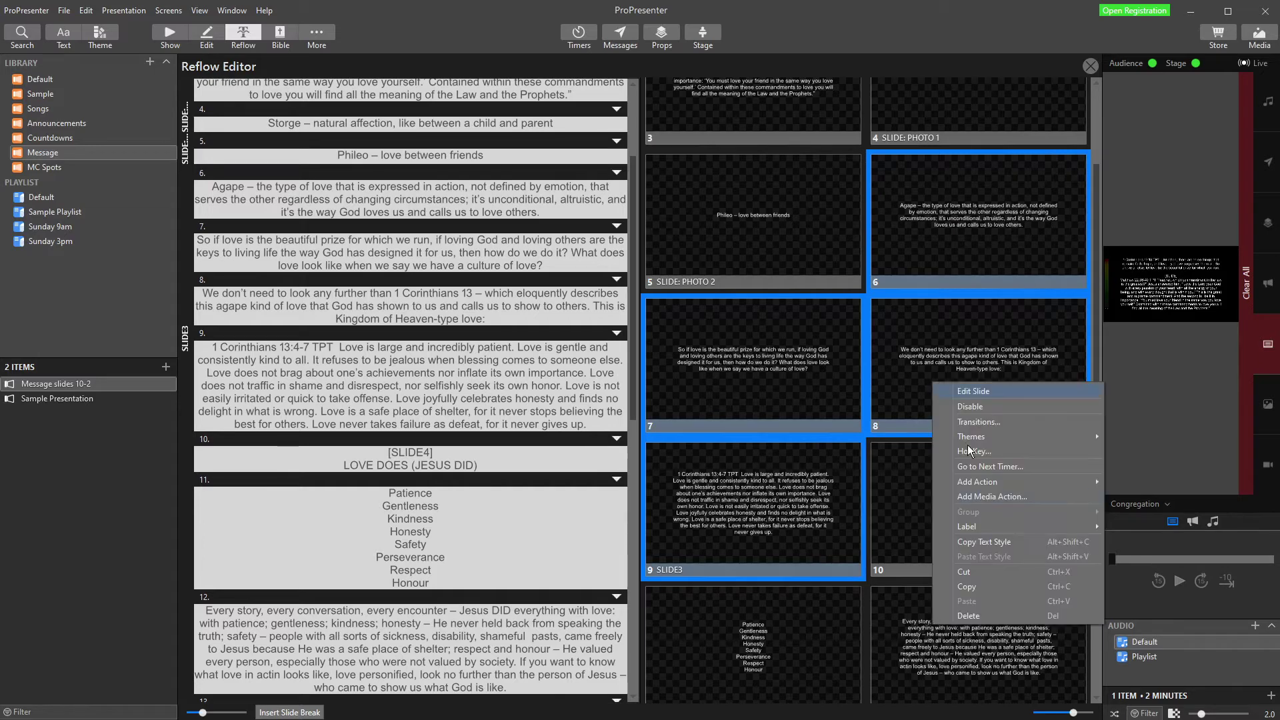
pyautogui.click(976, 610)
pyautogui.click(958, 185)
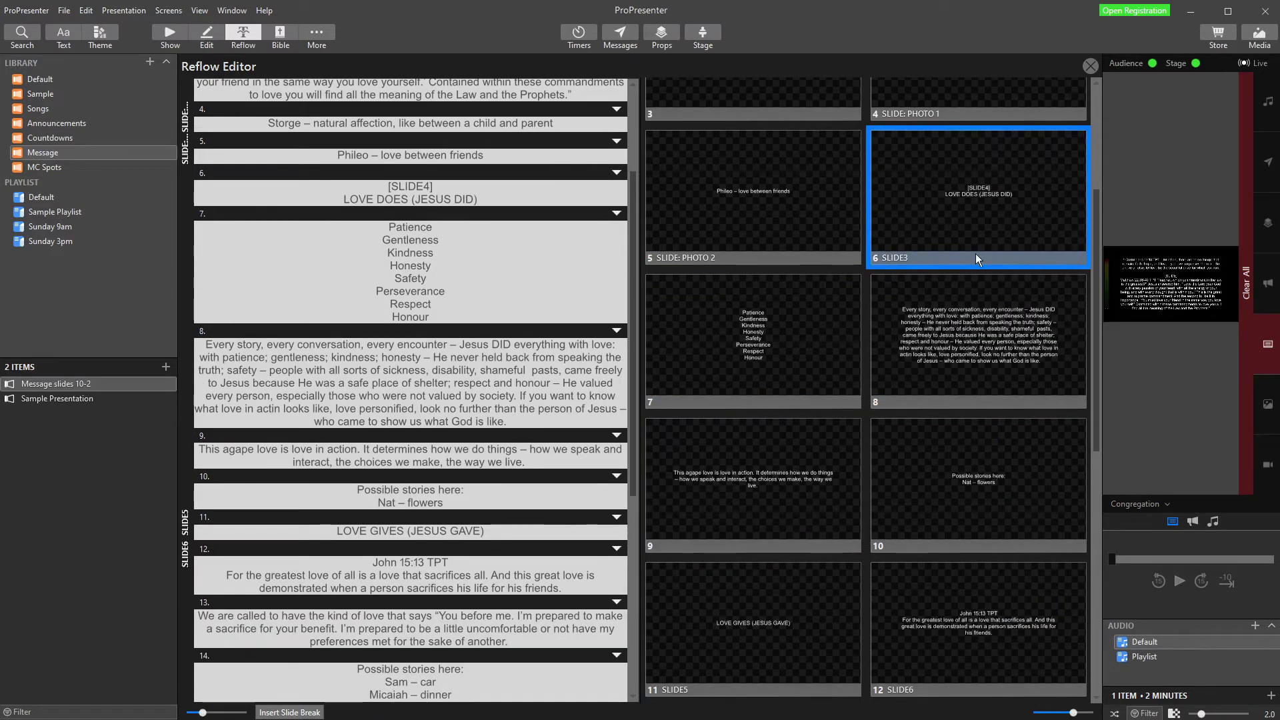
# Remove the [SLIDE4] tag and its leftover empty line
pyautogui.moveTo(444, 188); pyautogui.dragTo(335, 174)
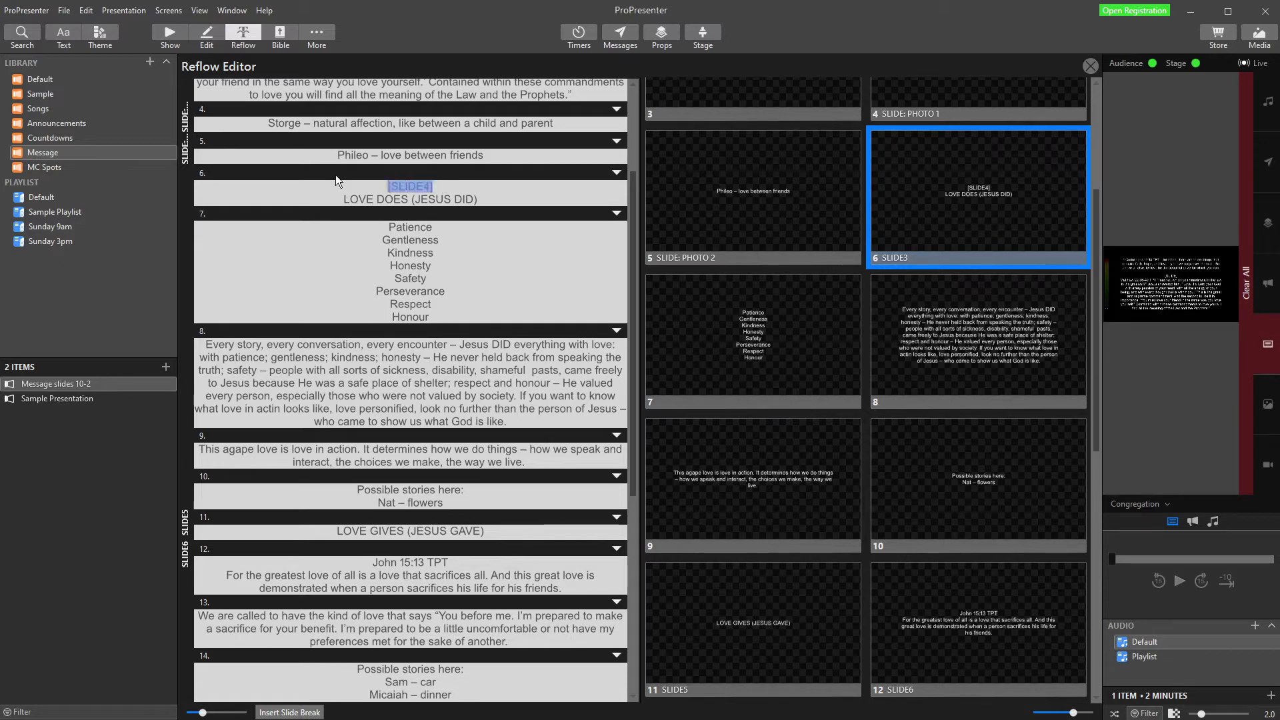
pyautogui.press('BackSpace')
pyautogui.press('Delete')
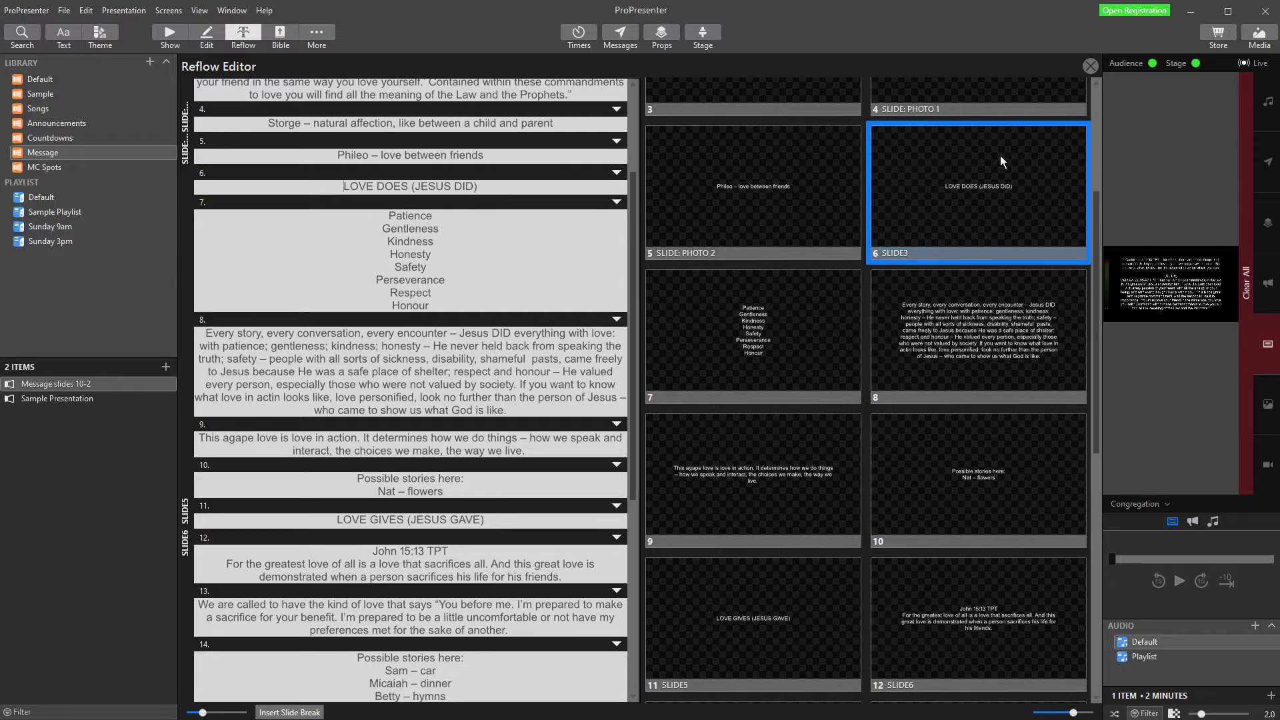
# Delete the Patience list, Every story, This agape love and Possible stories slides
pyautogui.click(761, 314)
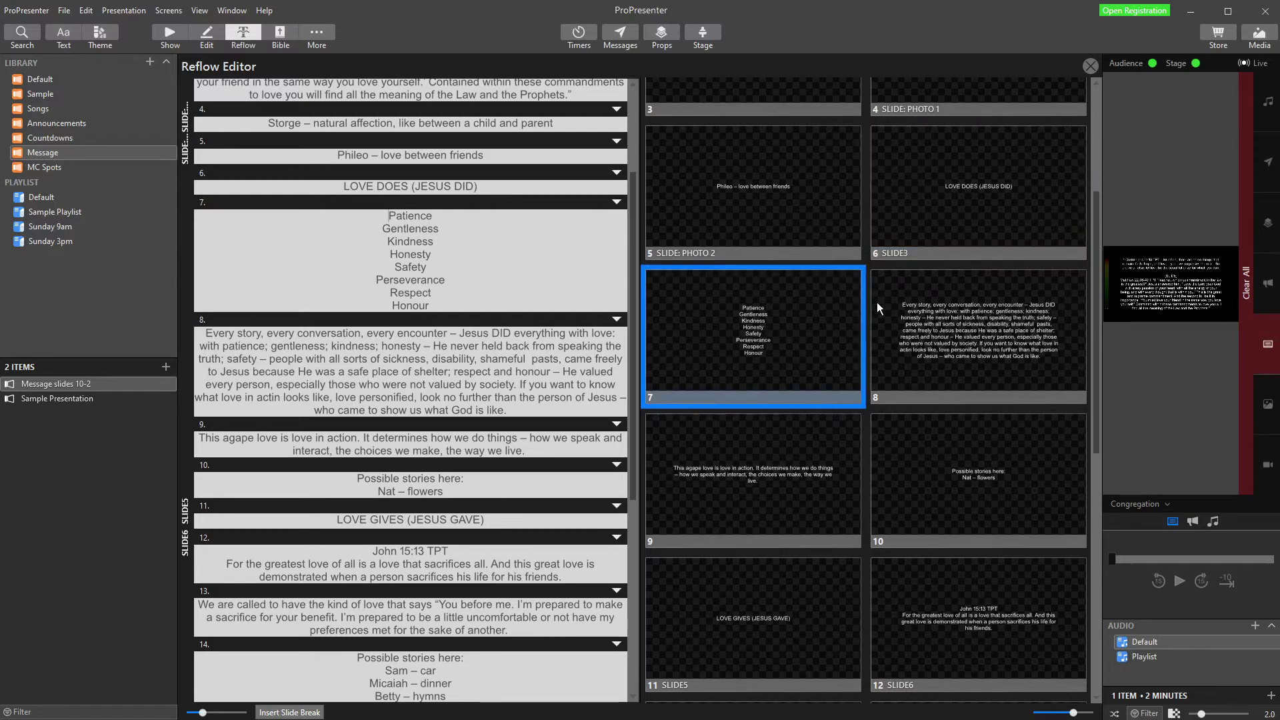
pyautogui.keyDown('shift'); pyautogui.click(974, 312); pyautogui.keyUp('shift')
pyautogui.keyDown('shift'); pyautogui.click(790, 474); pyautogui.keyUp('shift')
pyautogui.keyDown('shift'); pyautogui.click(950, 475); pyautogui.keyUp('shift')
pyautogui.rightClick(950, 475)
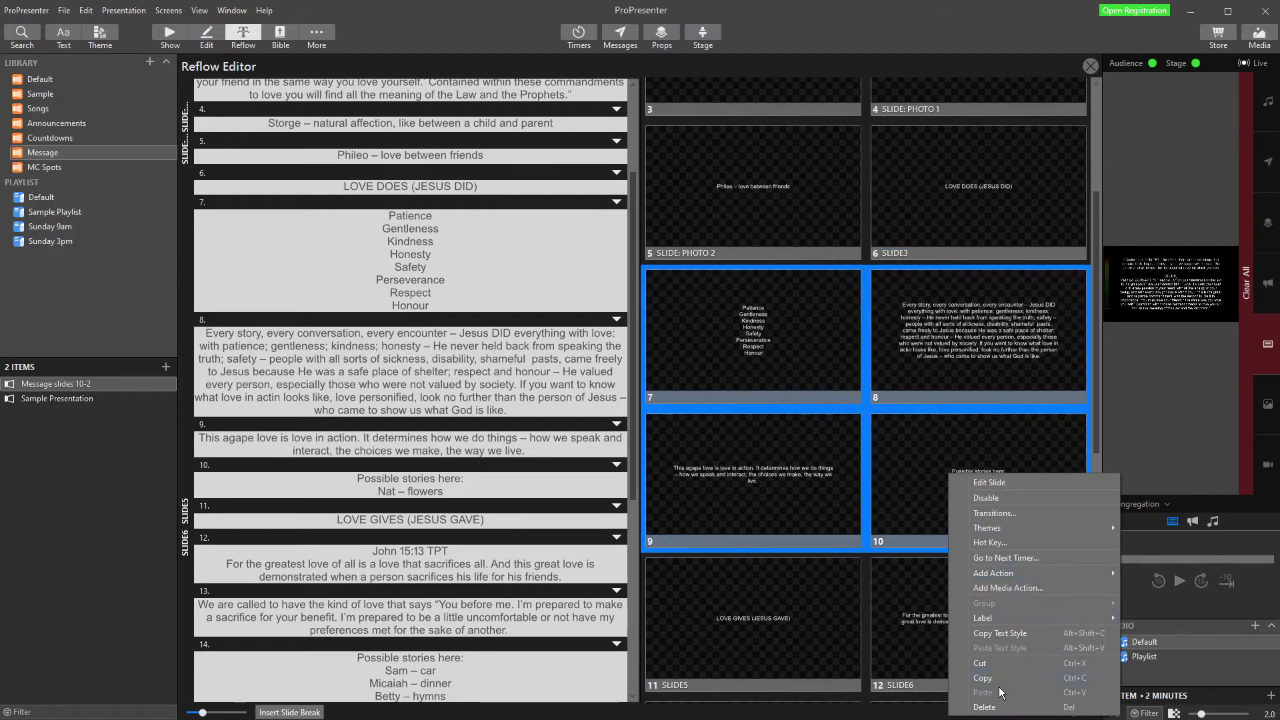
pyautogui.click(986, 708)
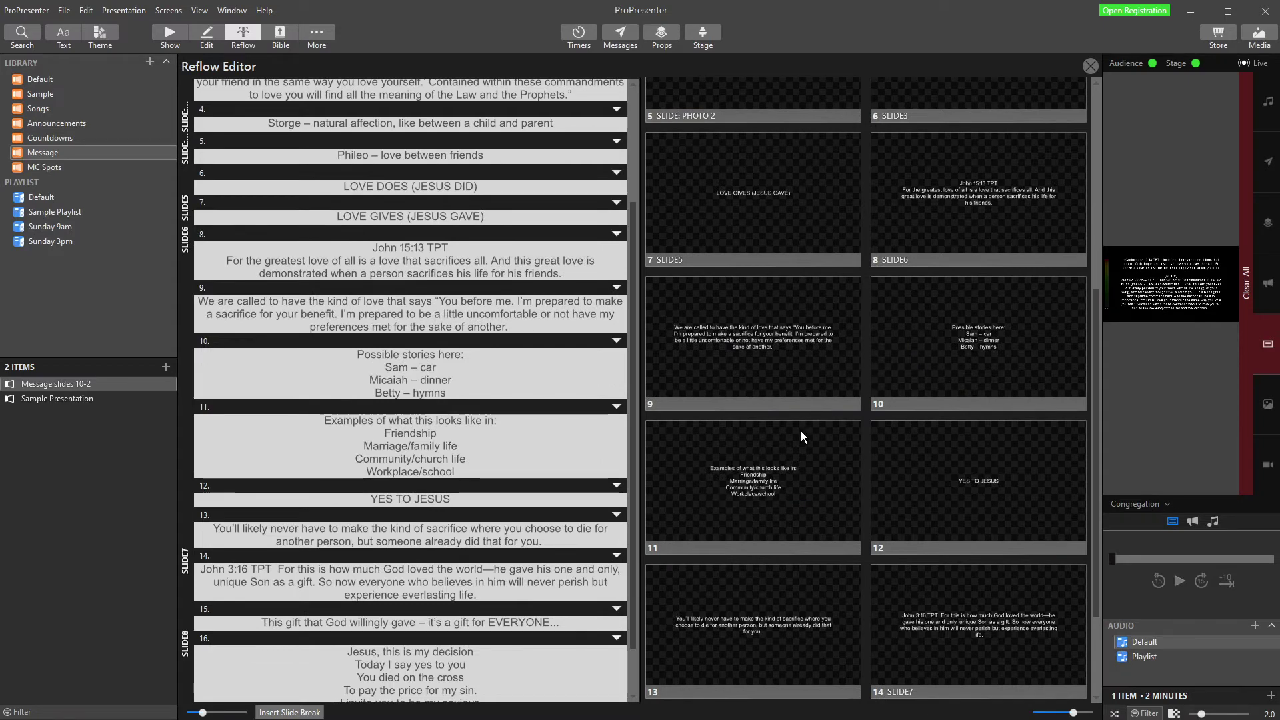
# Delete the note slides before John 3:16 and the This gift slide
pyautogui.scroll(-1, 883, 366)
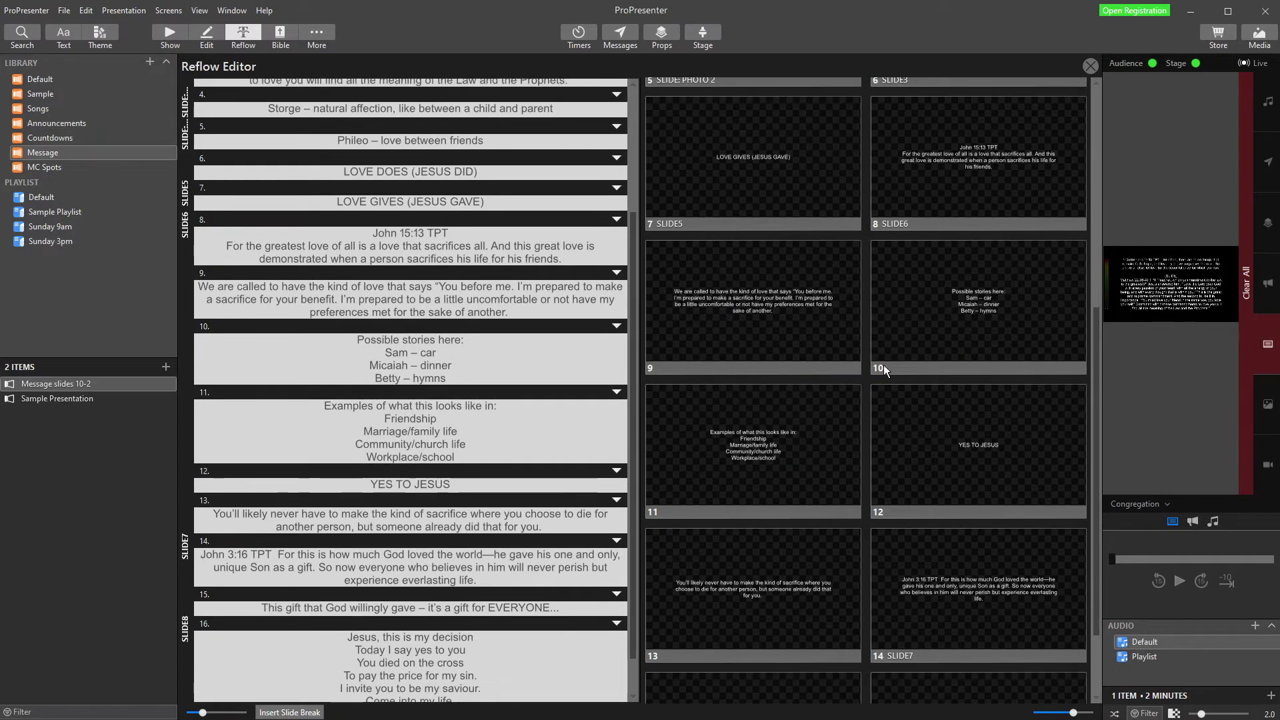
pyautogui.moveTo(732, 600); pyautogui.dragTo(987, 284)
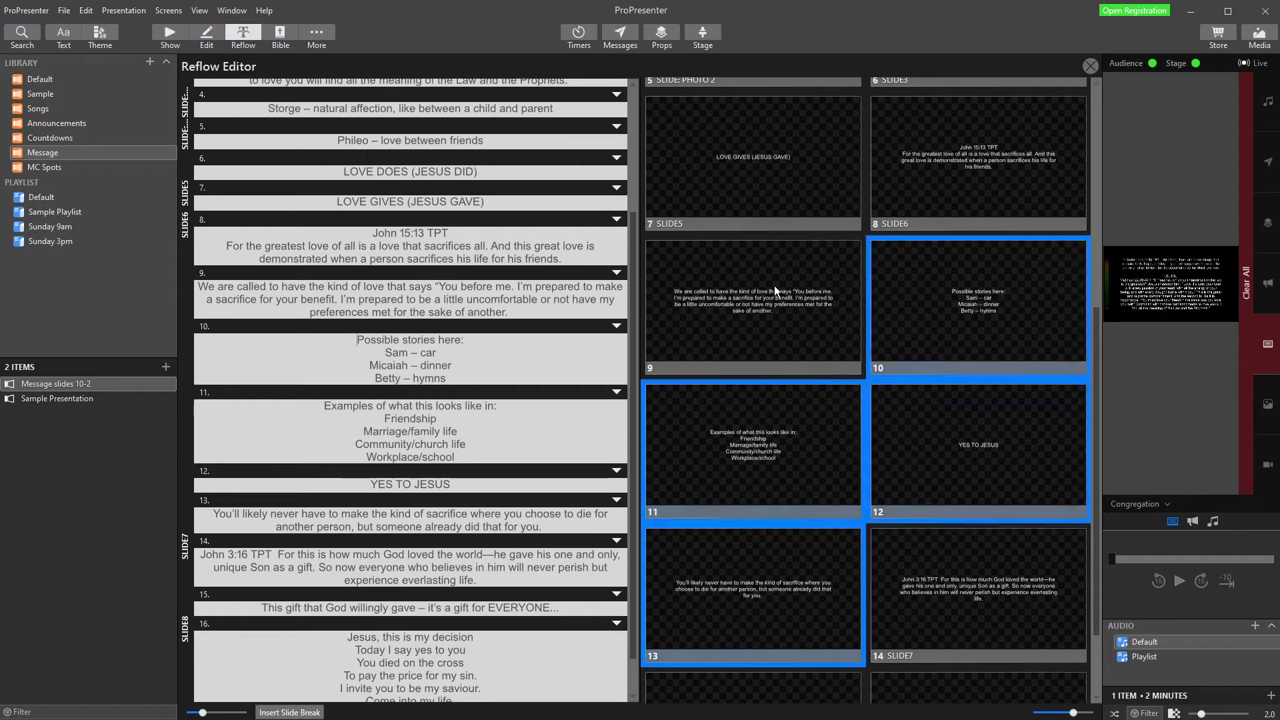
pyautogui.rightClick(856, 303)
pyautogui.click(876, 540)
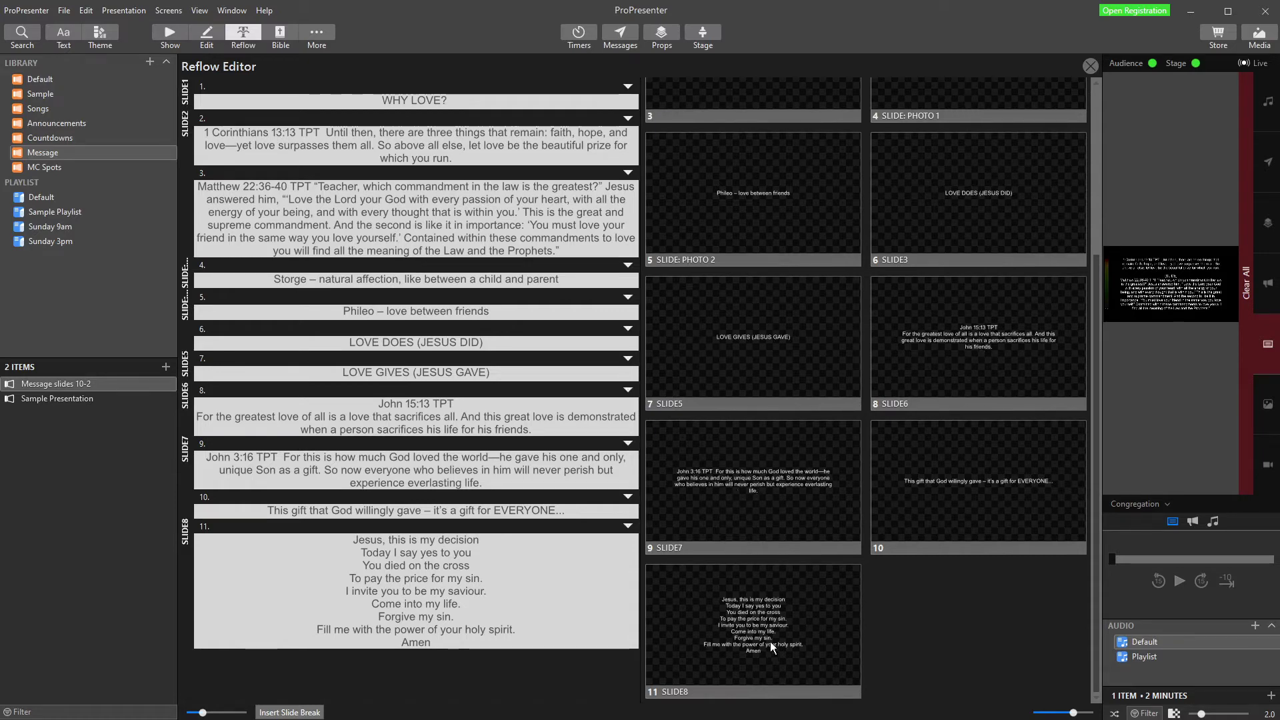
pyautogui.rightClick(946, 493)
pyautogui.click(980, 681)
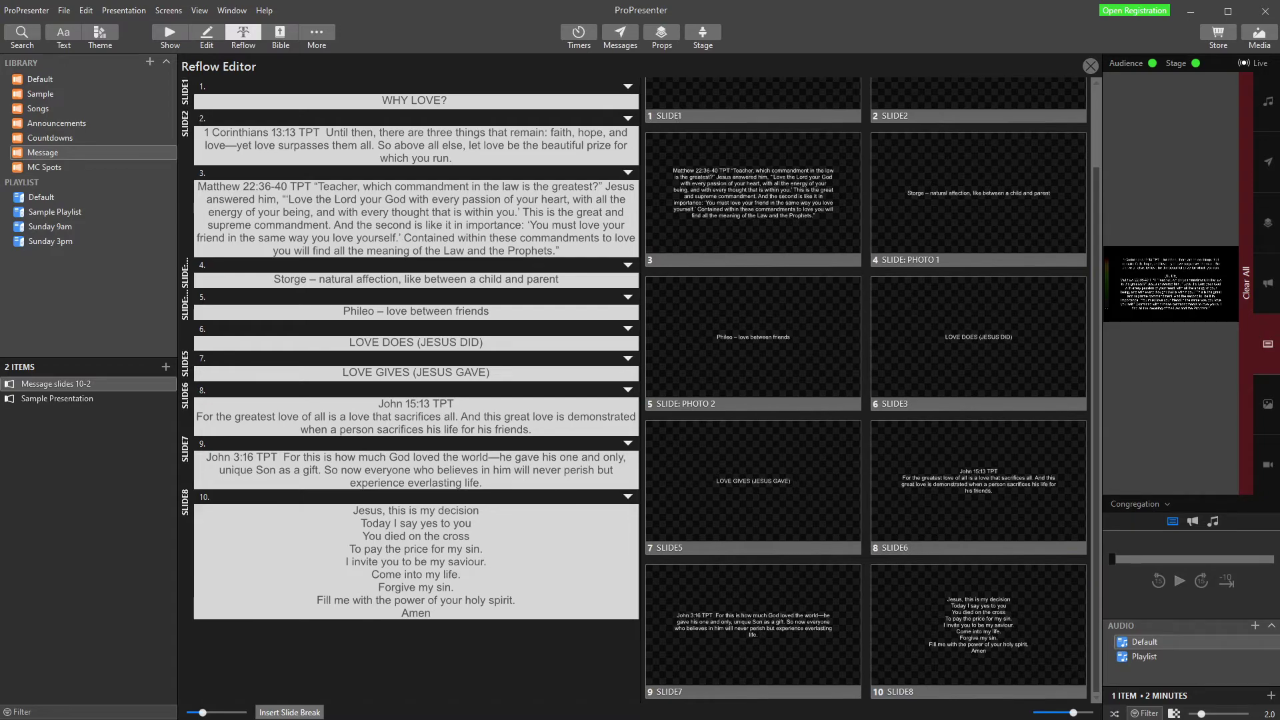
pyautogui.scroll(2, 684, 506)
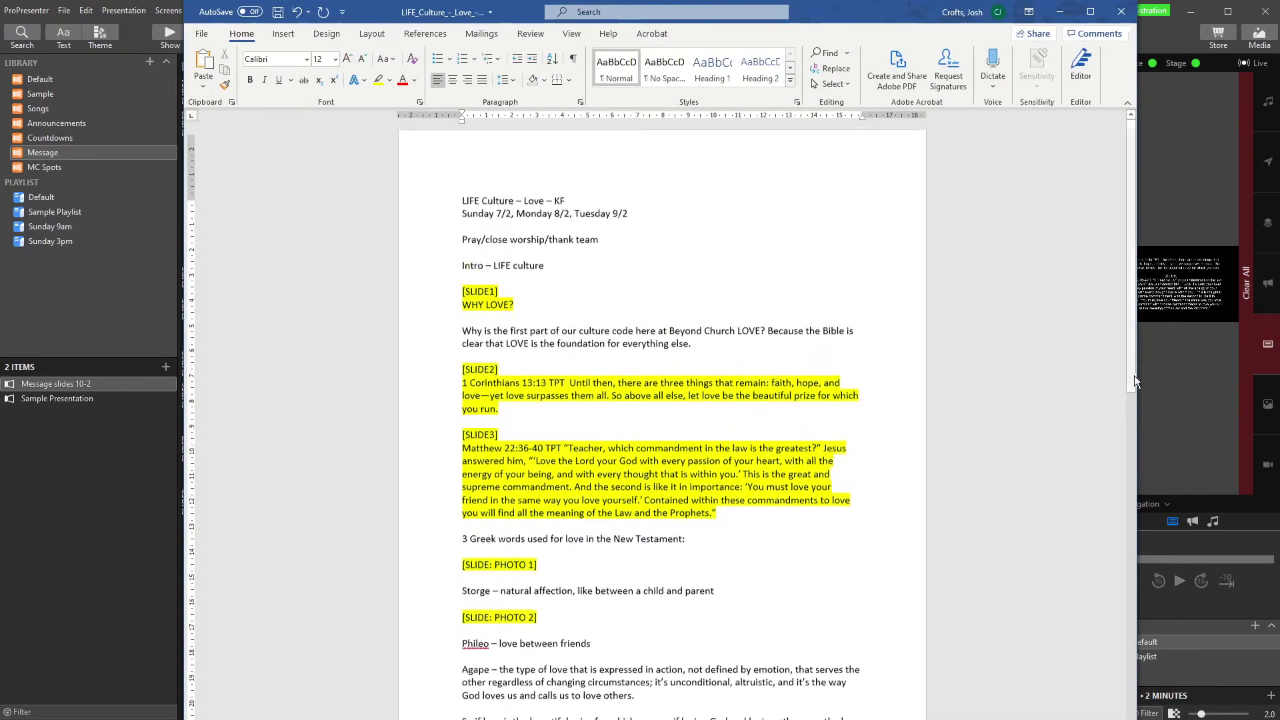
pyautogui.click(1177, 368)
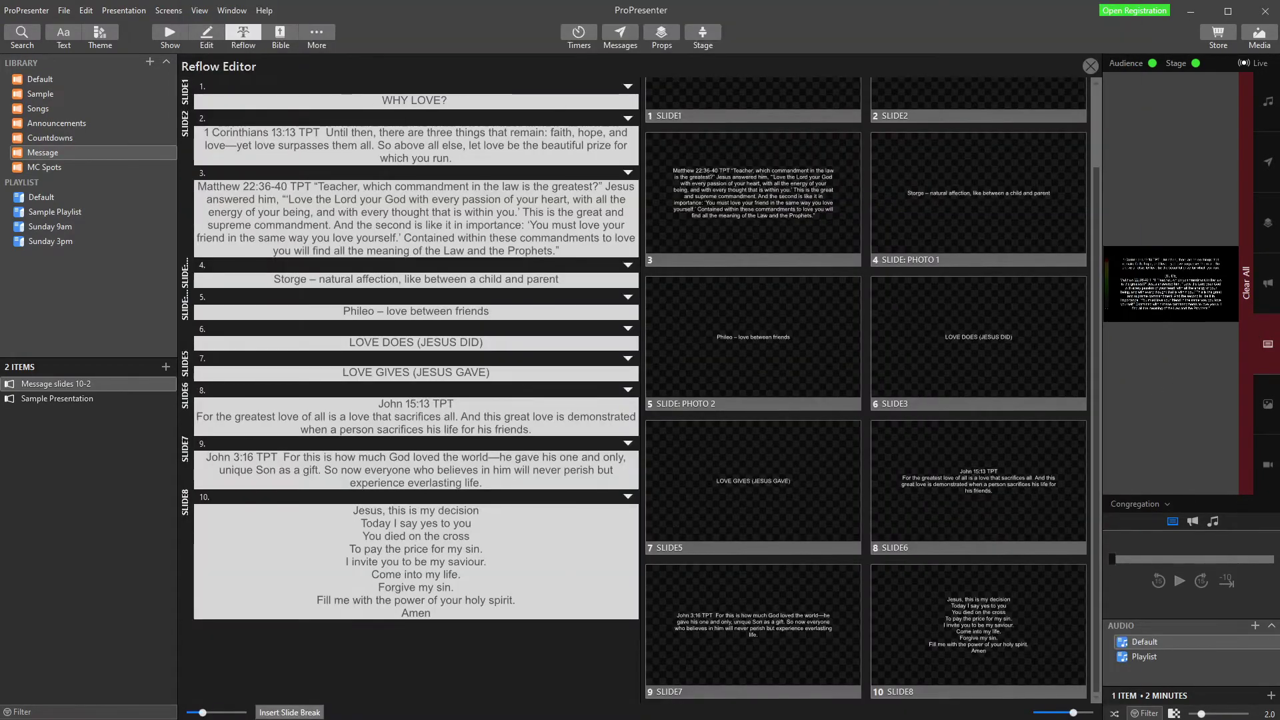
pyautogui.hotkey('alt', 'Tab')
pyautogui.hotkey('alt', 'Tab')
# Split the Matthew passage into two slides before 'And the second'
pyautogui.scroll(2, 818, 413)
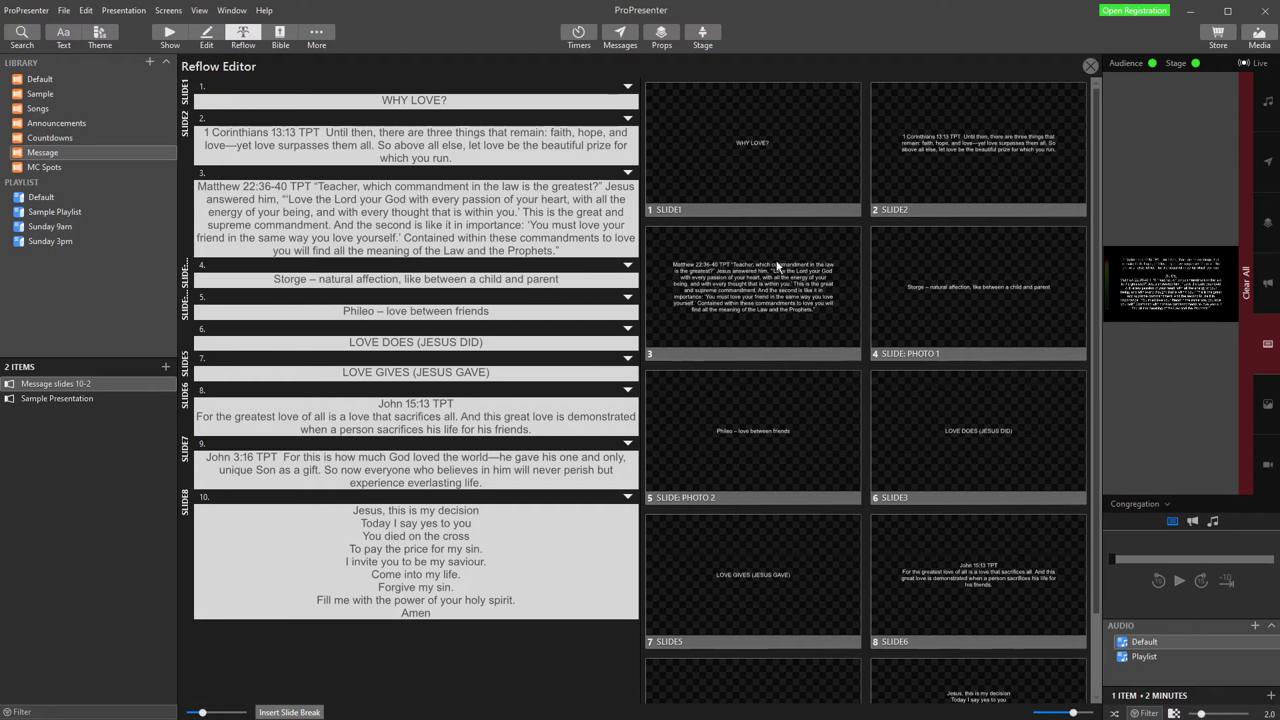
pyautogui.click(759, 285)
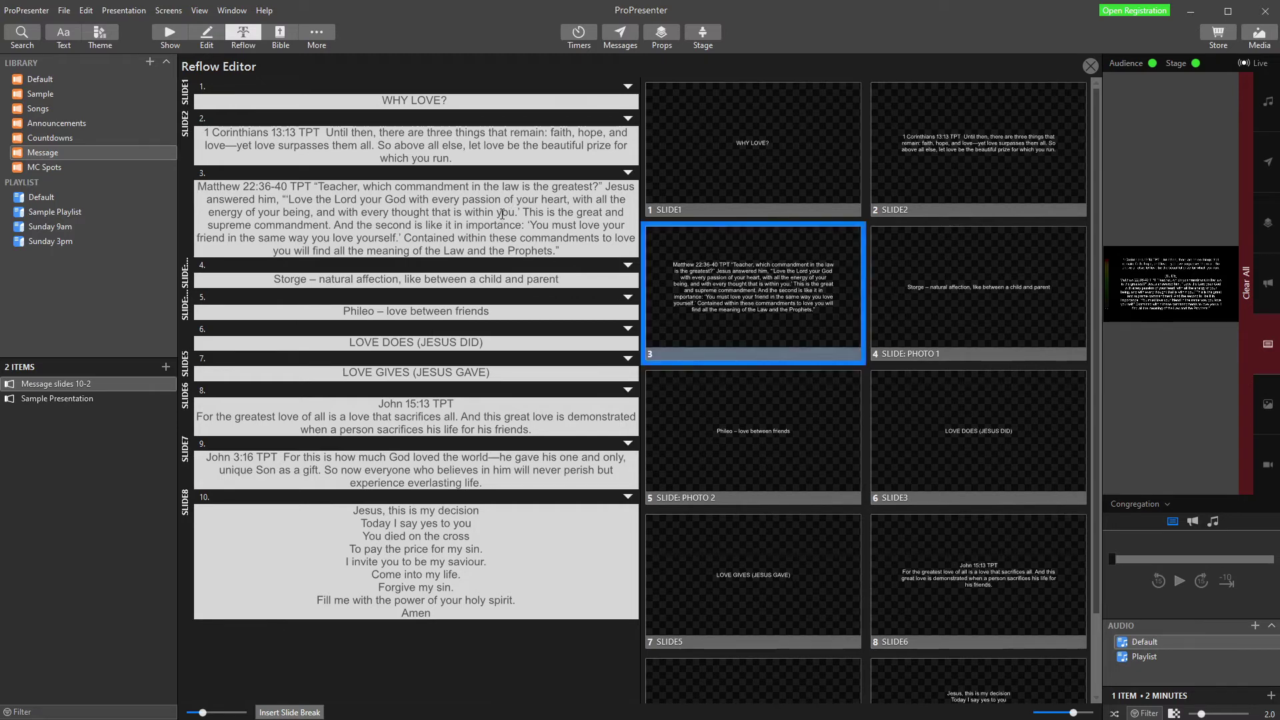
pyautogui.click(333, 225)
pyautogui.click(290, 713)
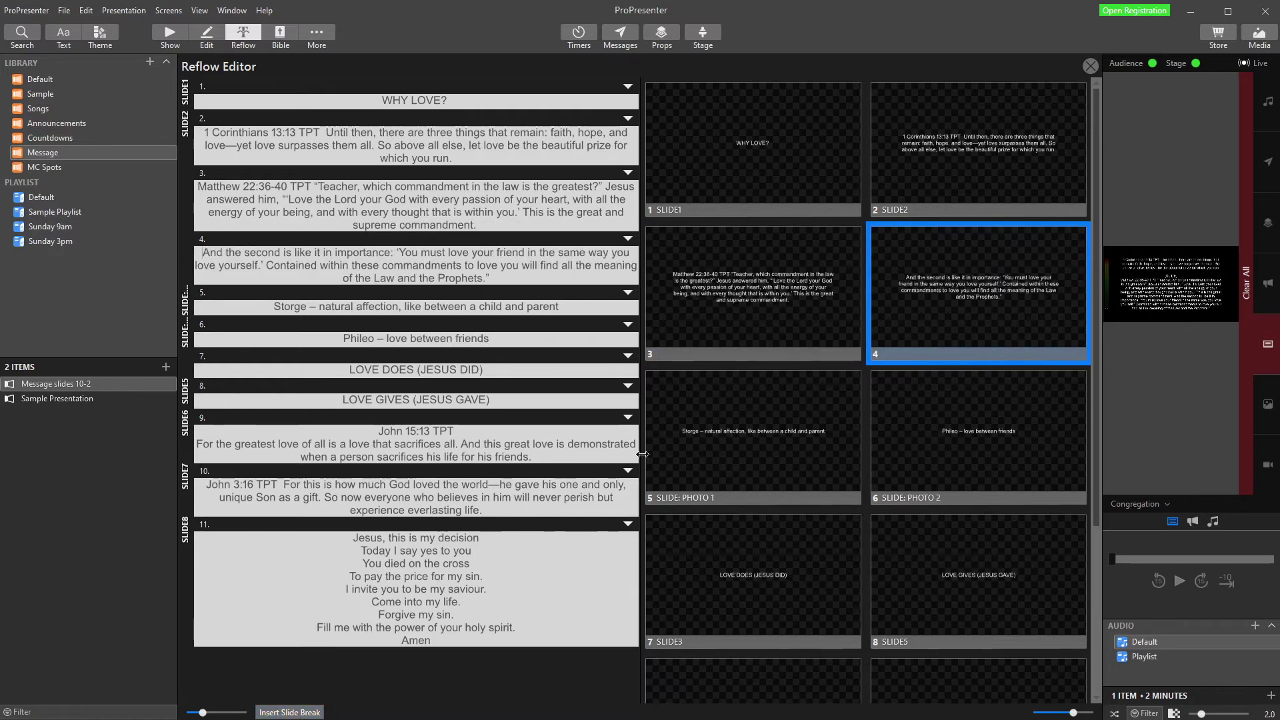
pyautogui.scroll(-4, 803, 343)
pyautogui.scroll(4, 736, 515)
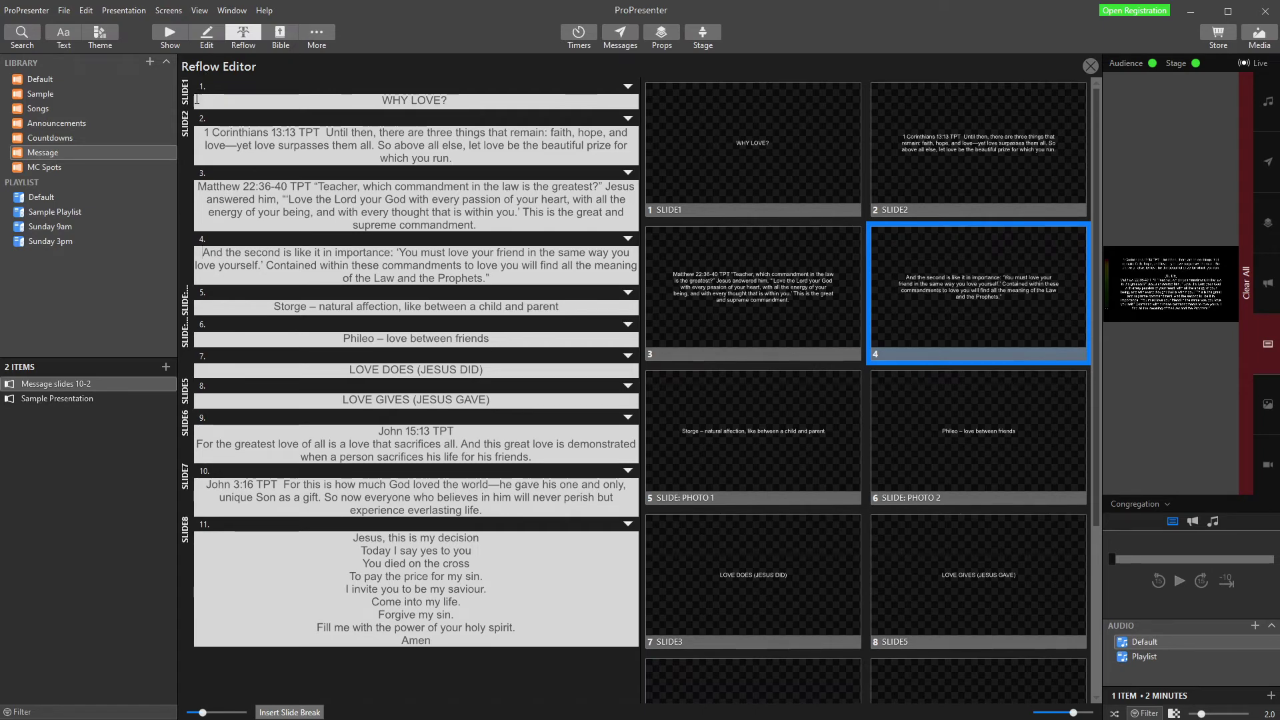
# Delete the Message slides 10-2 presentation from the library and confirm
pyautogui.rightClick(48, 386)
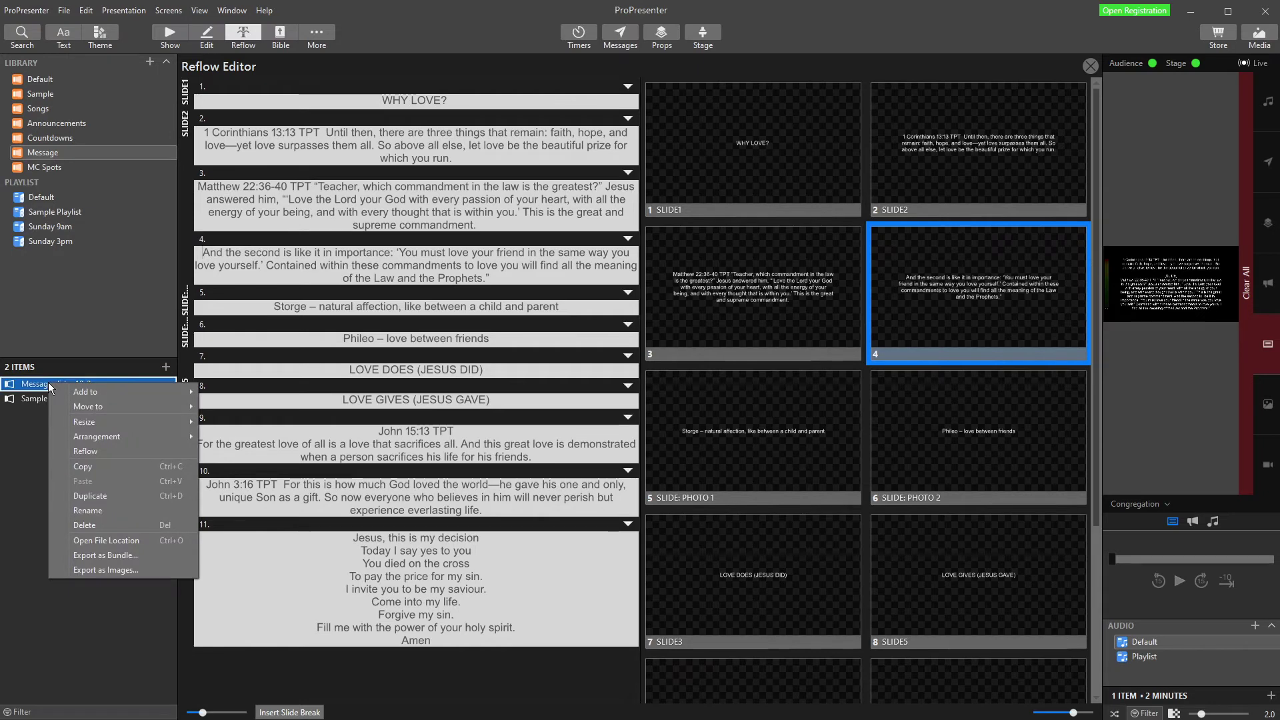
pyautogui.click(112, 524)
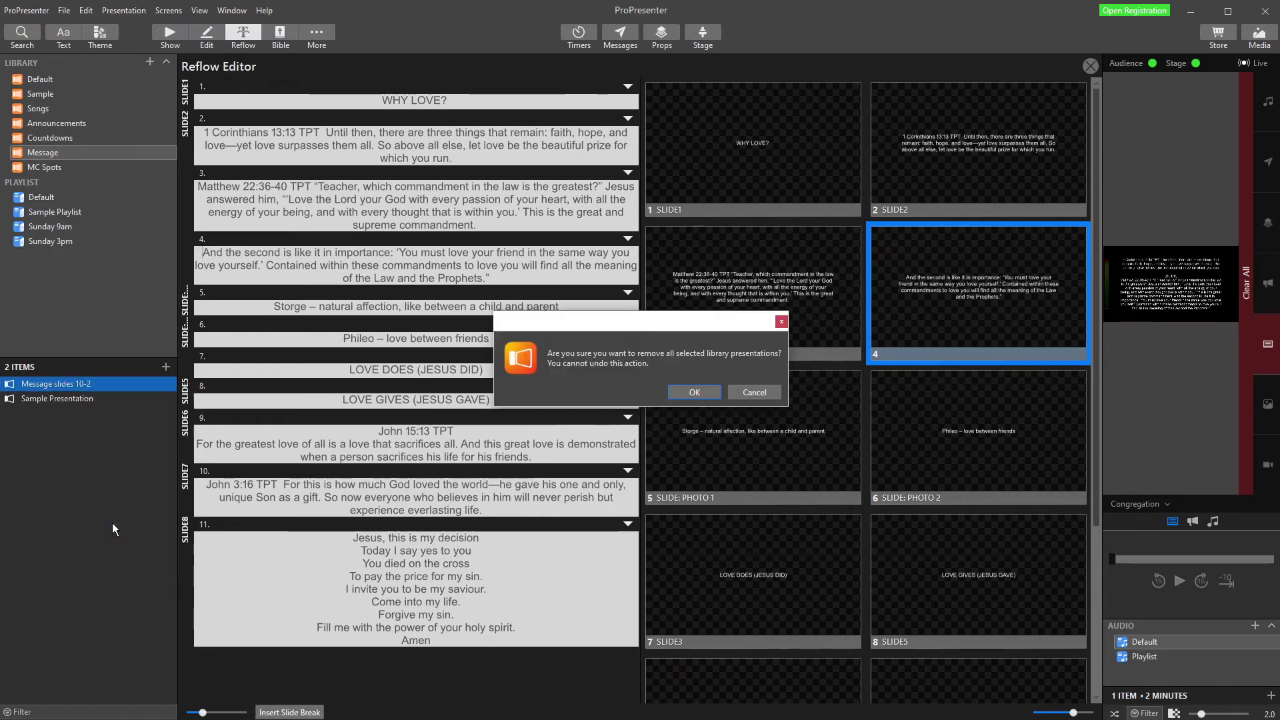
pyautogui.click(698, 393)
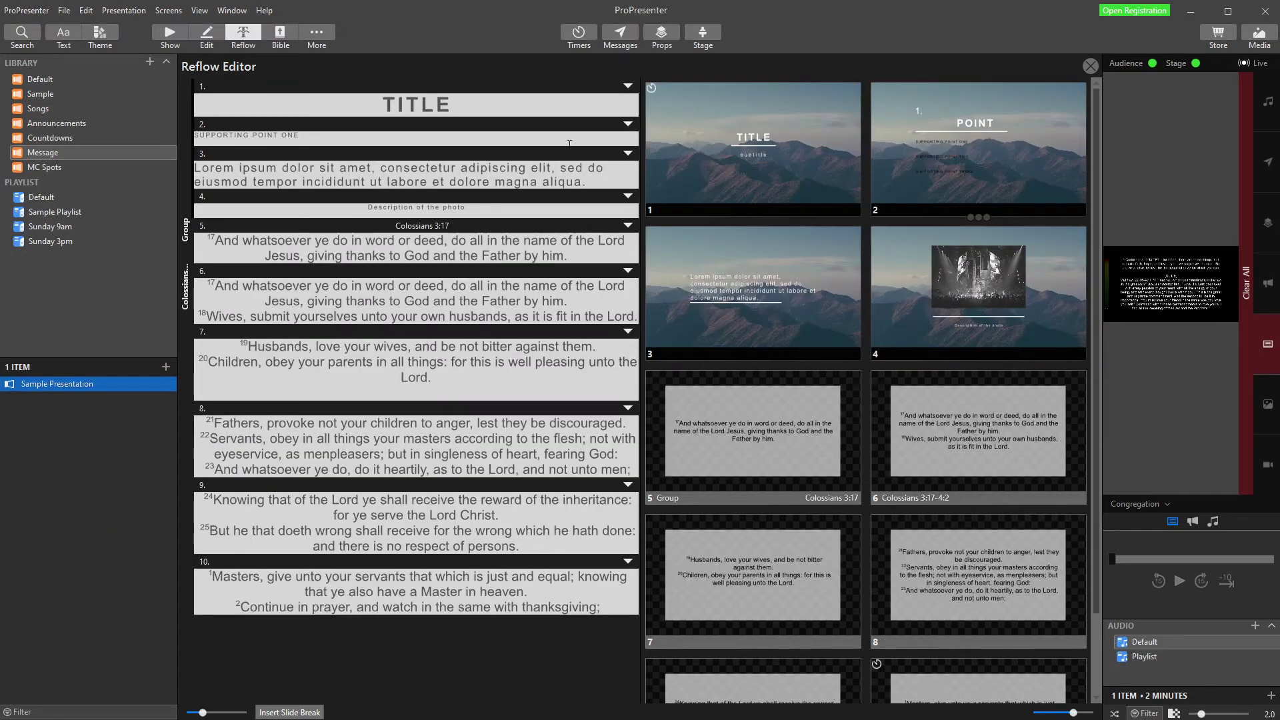
# Import the LIFE_Culture_-_Love_-_KF_7.2.21 file with 2 paragraph breaks per slide
pyautogui.click(64, 12)
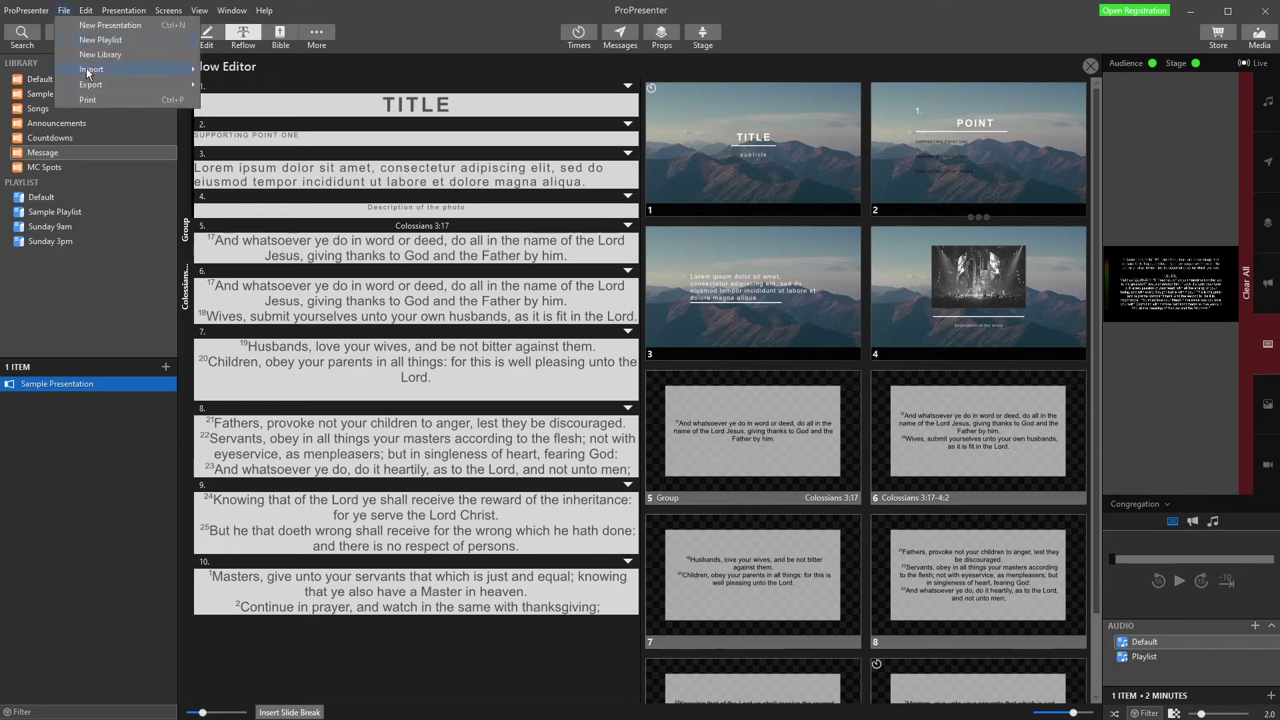
pyautogui.moveTo(91, 70)
pyautogui.click(297, 69)
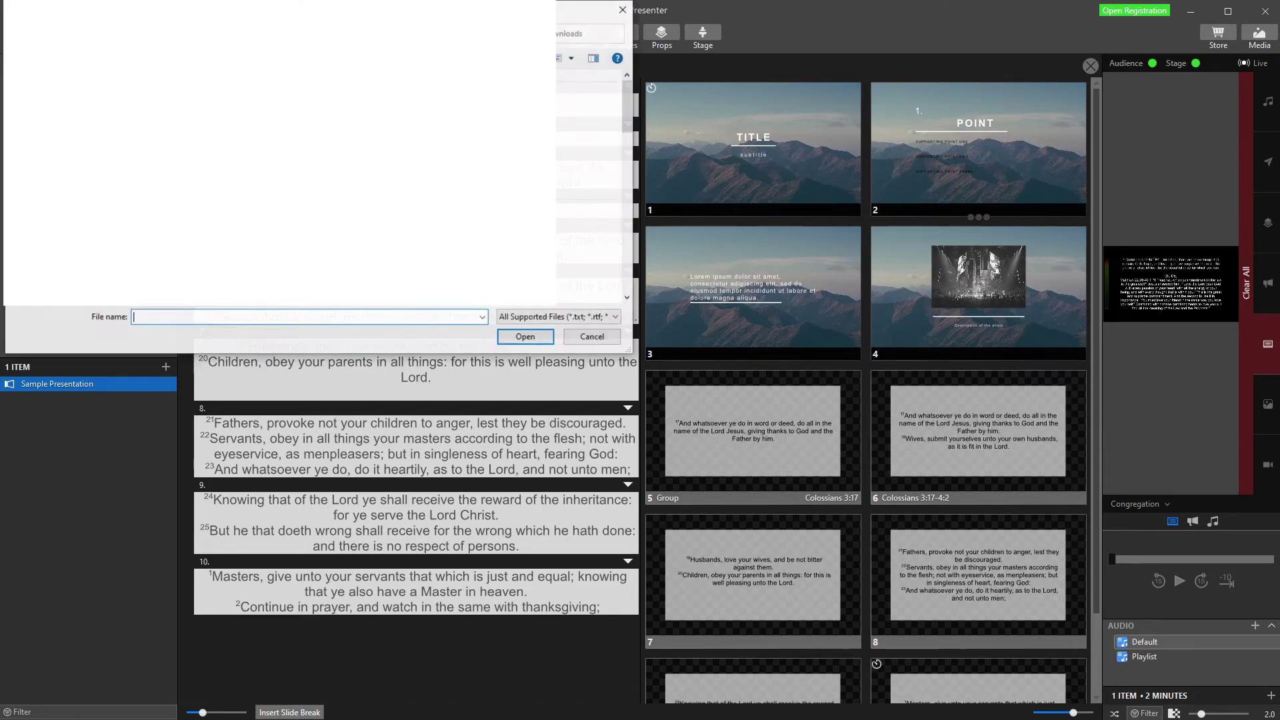
pyautogui.doubleClick(241, 233)
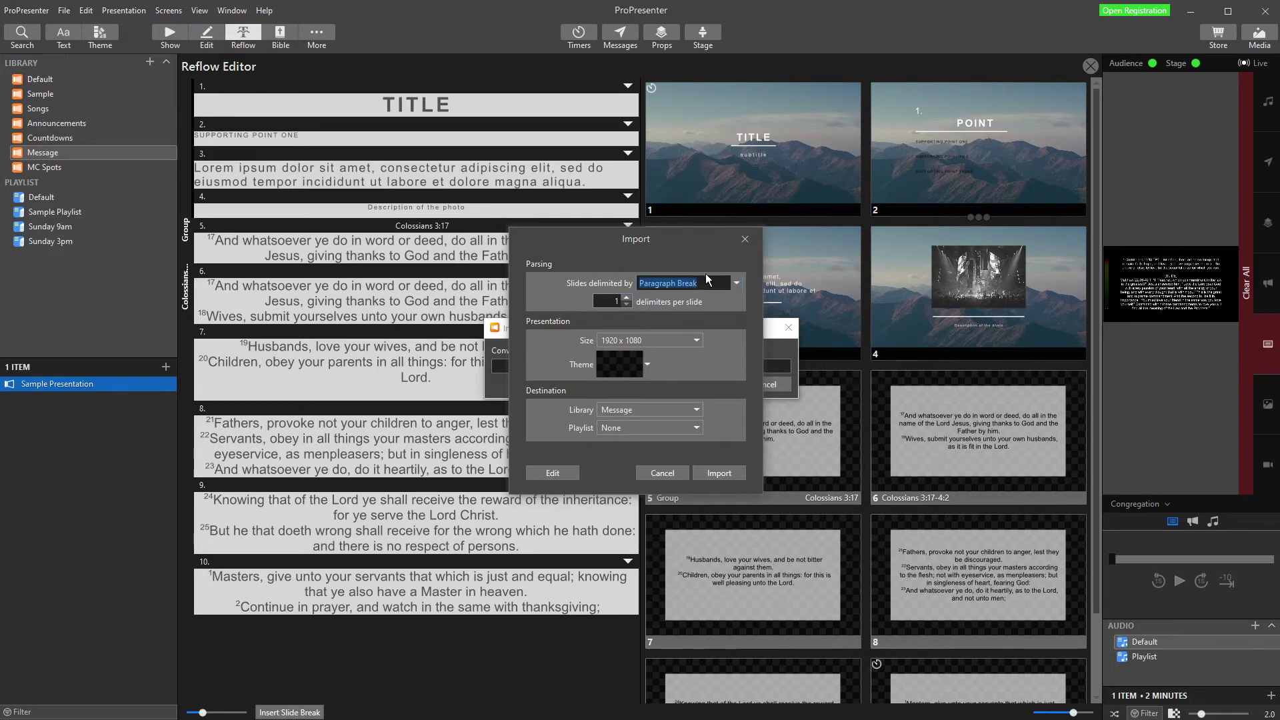
pyautogui.click(626, 297)
pyautogui.click(714, 473)
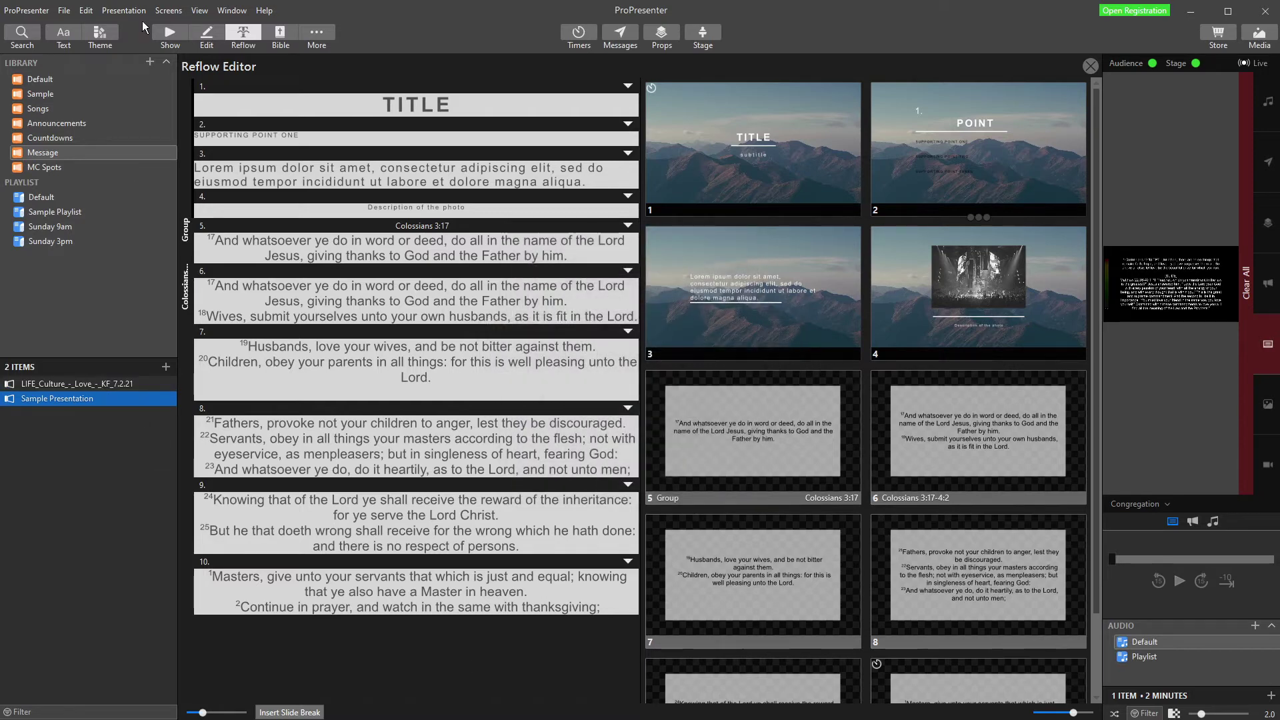
pyautogui.click(166, 38)
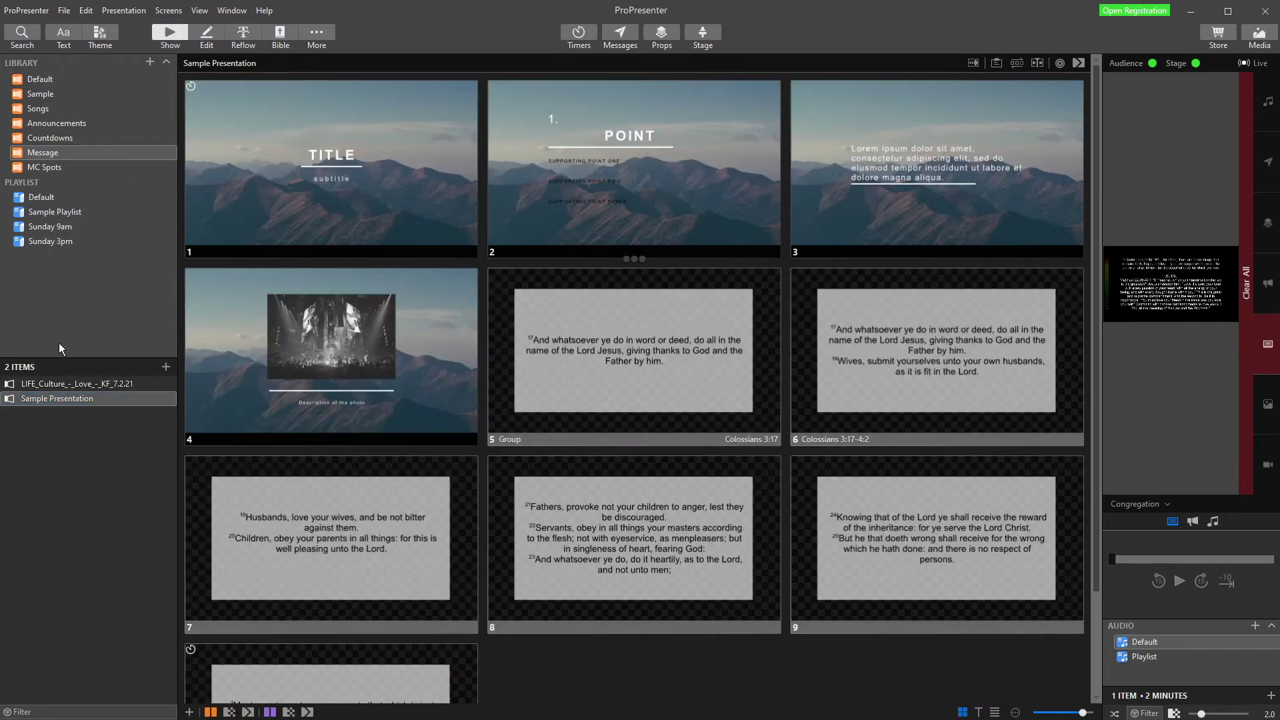
# Open the imported presentation in the Reflow Editor and delete its first three slides
pyautogui.click(51, 386)
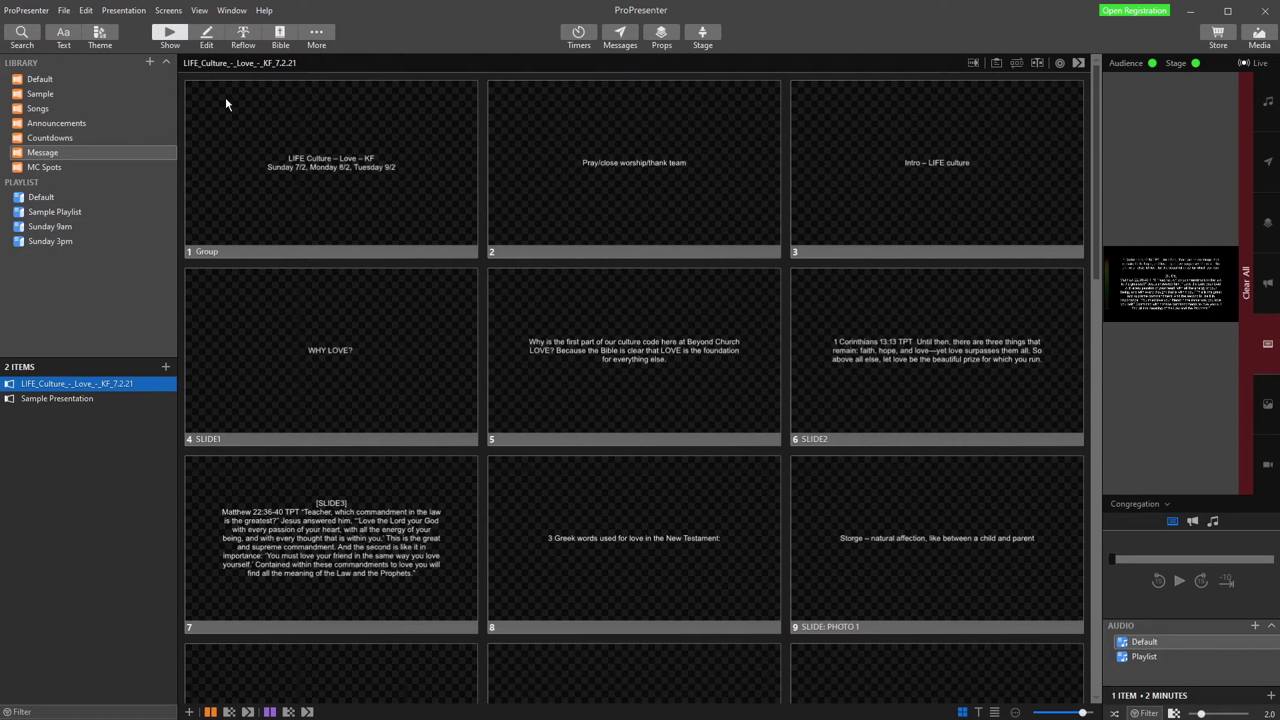
pyautogui.click(245, 40)
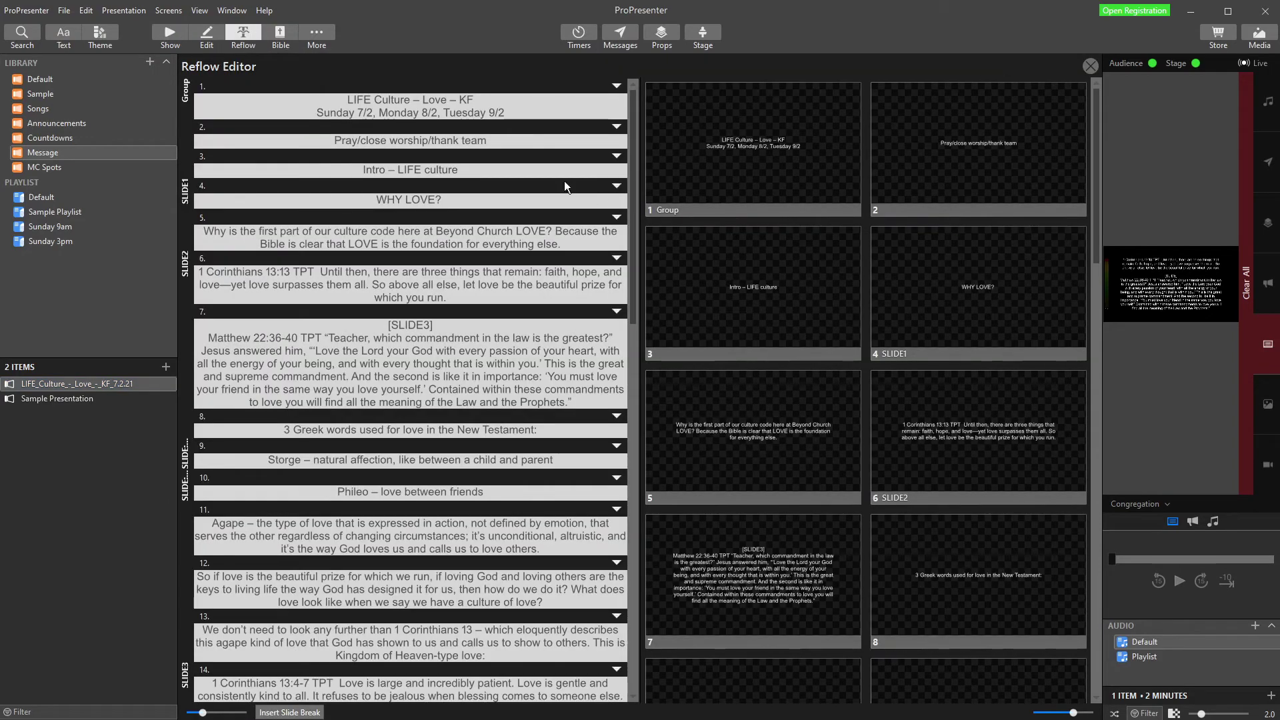
pyautogui.click(748, 147)
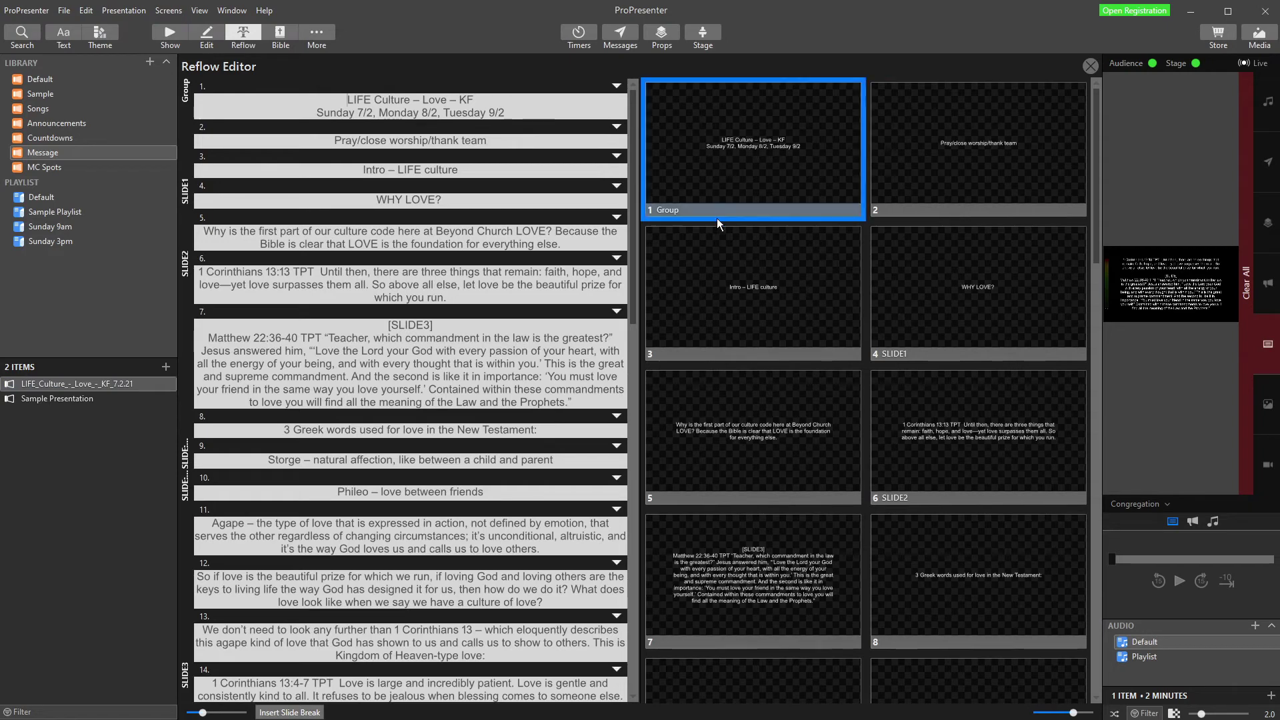
pyautogui.keyDown('shift'); pyautogui.click(941, 141); pyautogui.keyUp('shift')
pyautogui.keyDown('shift'); pyautogui.click(766, 304); pyautogui.keyUp('shift')
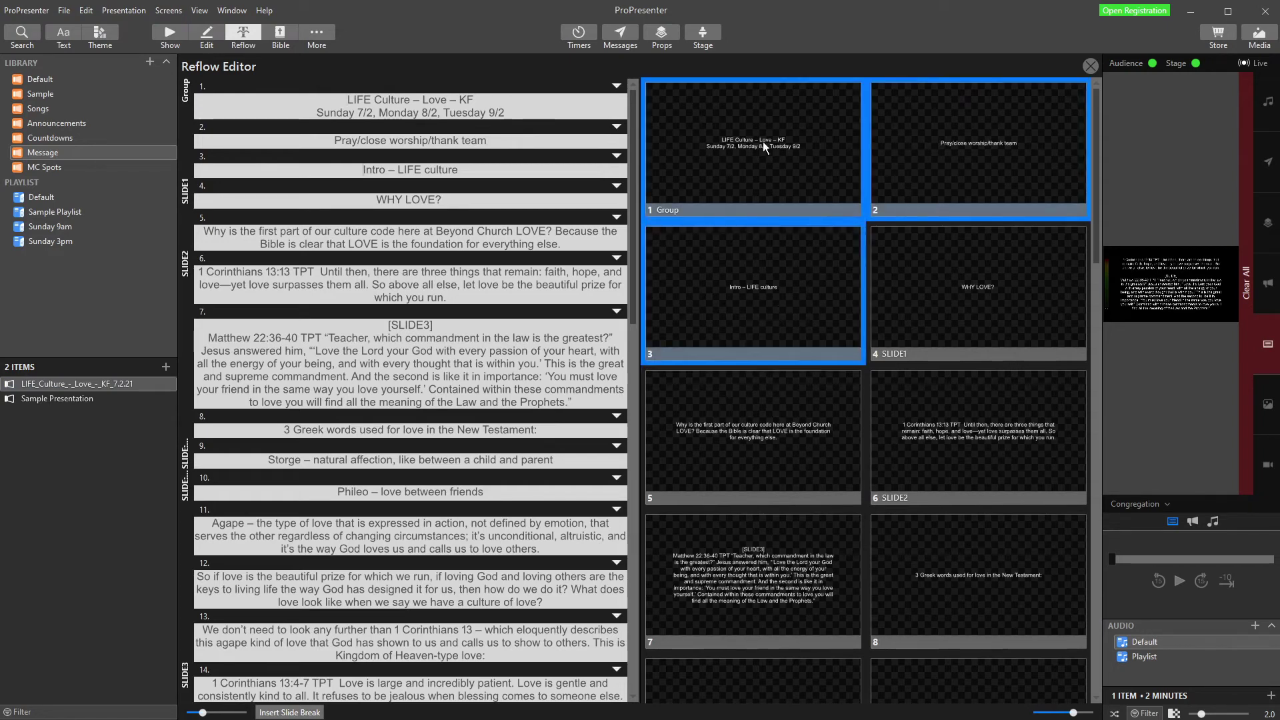
pyautogui.click(809, 135)
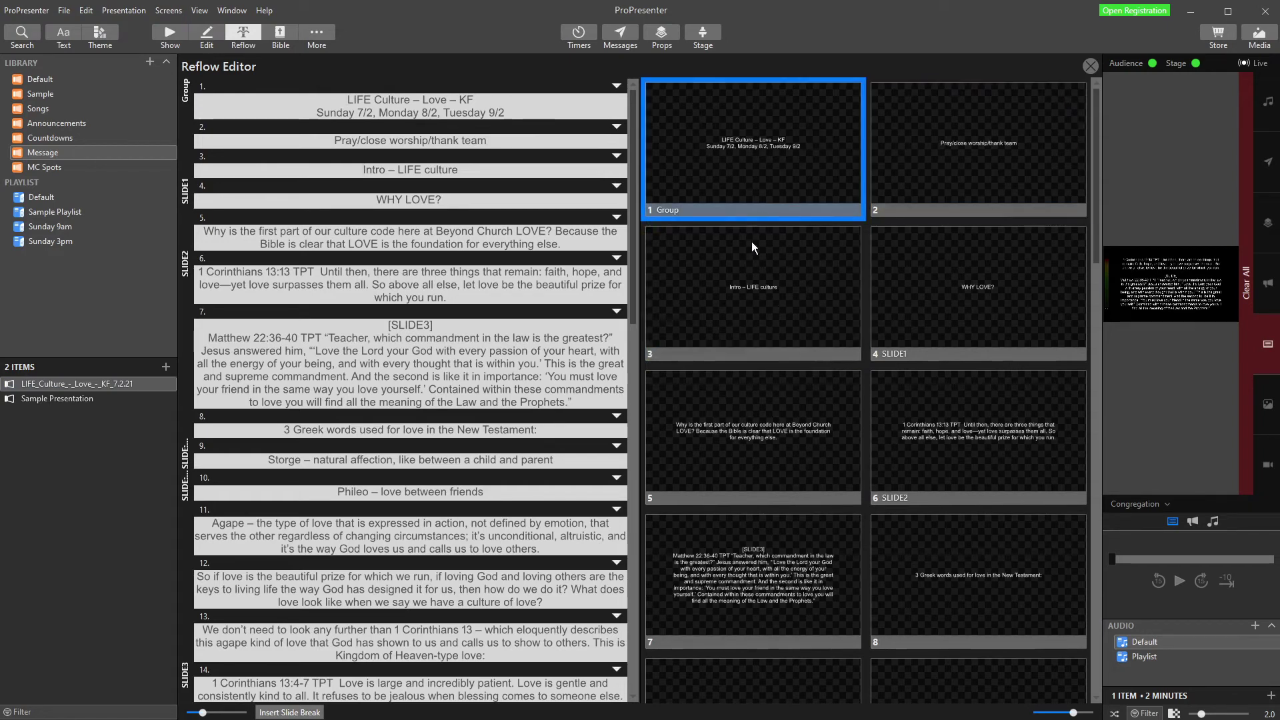
pyautogui.keyDown('shift'); pyautogui.click(957, 160); pyautogui.keyUp('shift')
pyautogui.keyDown('shift'); pyautogui.click(791, 275); pyautogui.keyUp('shift')
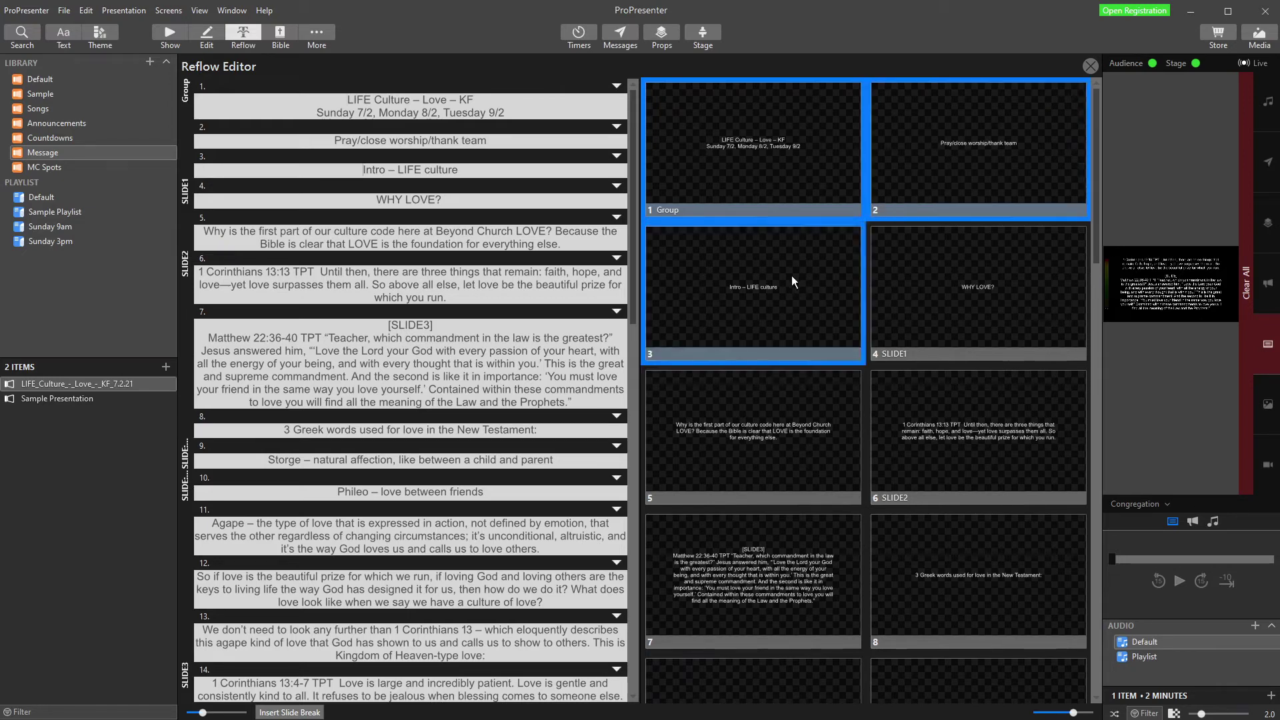
pyautogui.rightClick(791, 275)
pyautogui.click(836, 511)
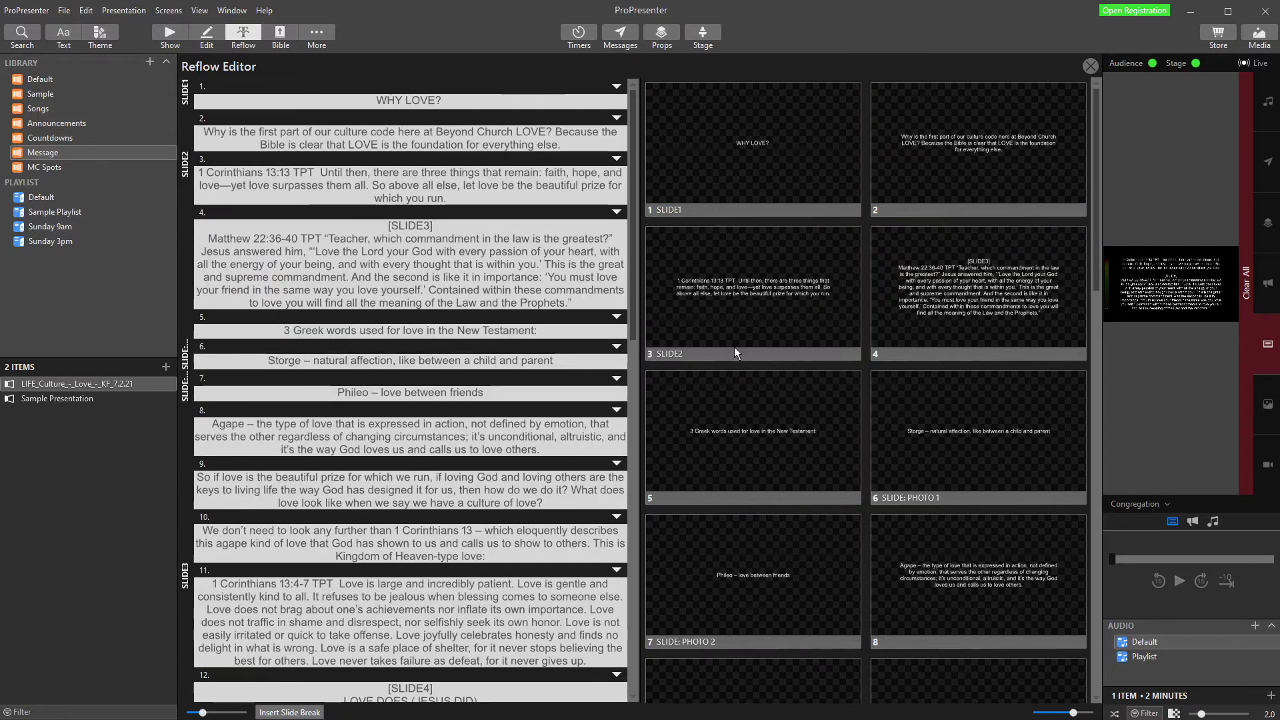
# Delete the why-love-first slide, strip [SLIDE3] from Matthew, and delete the 3 Greek words slide
pyautogui.click(950, 146)
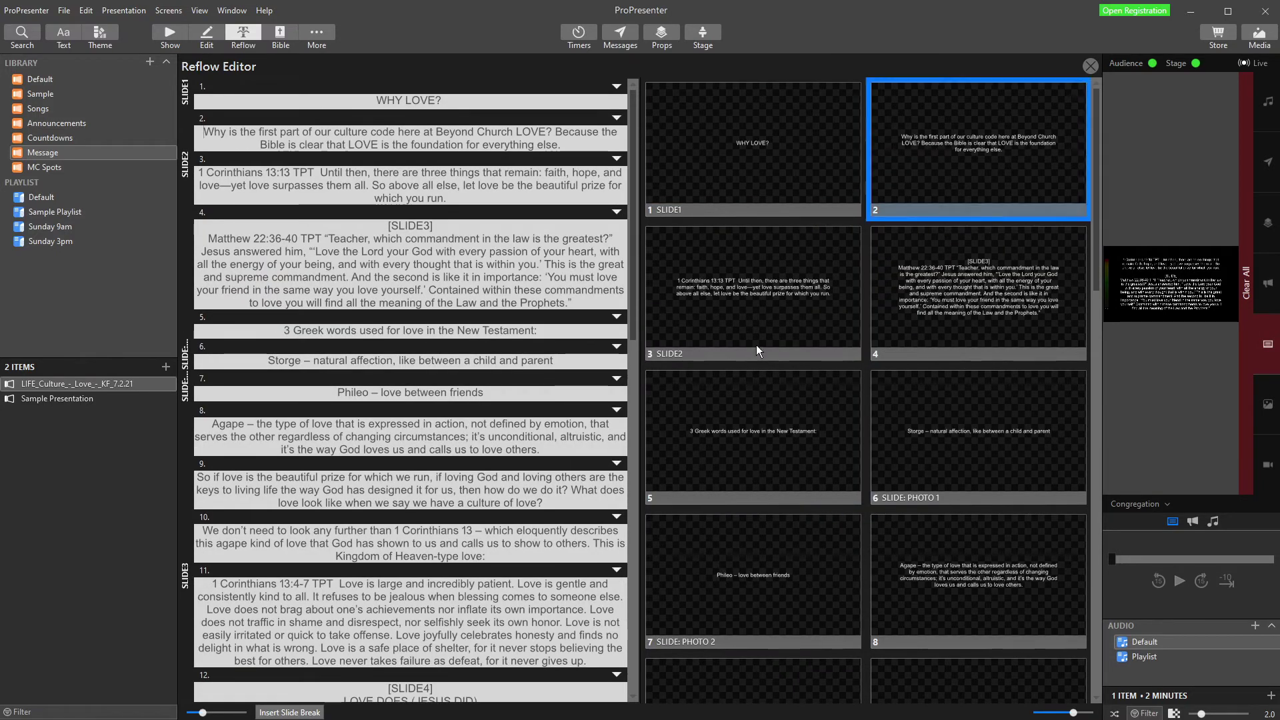
pyautogui.rightClick(976, 130)
pyautogui.click(1010, 364)
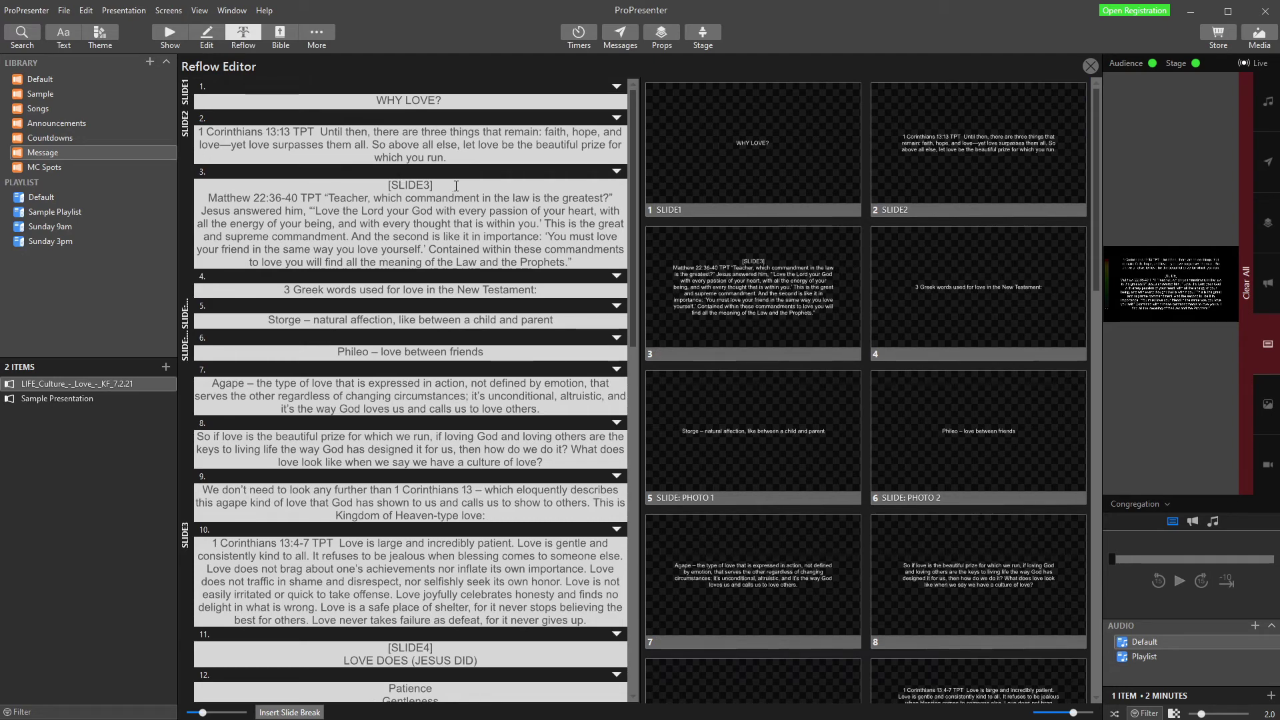
pyautogui.doubleClick(403, 185)
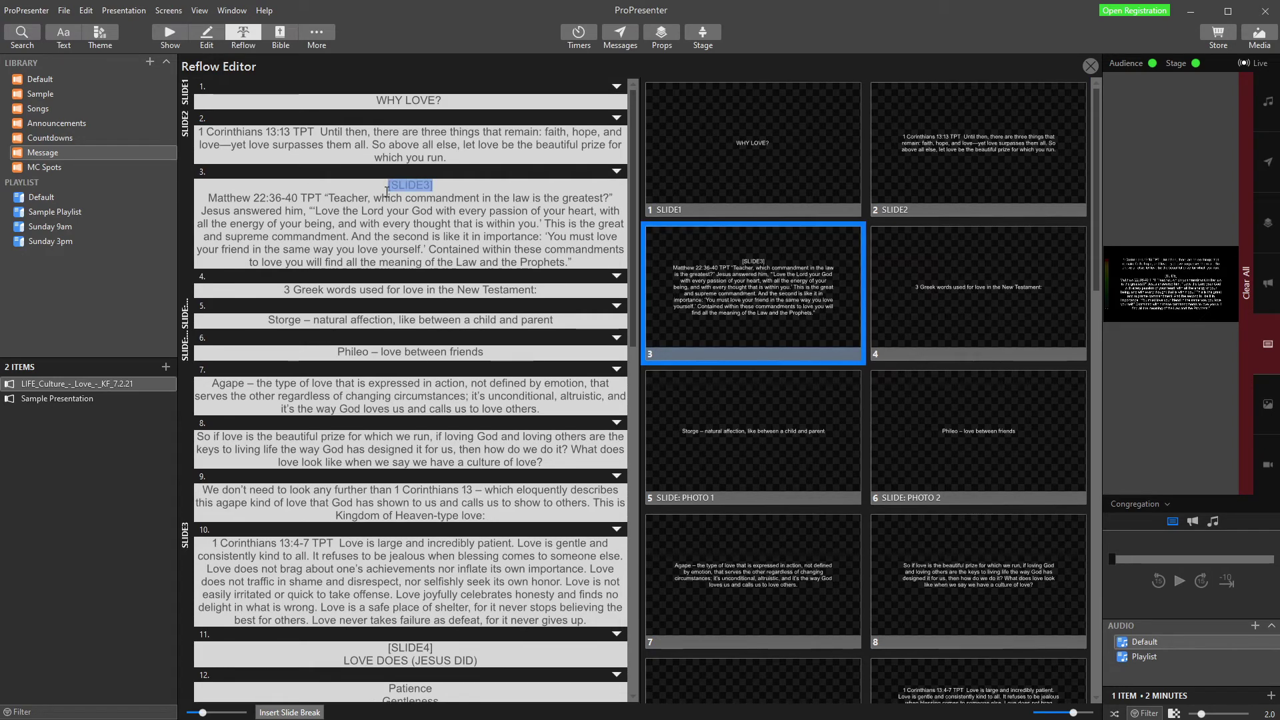
pyautogui.press('BackSpace')
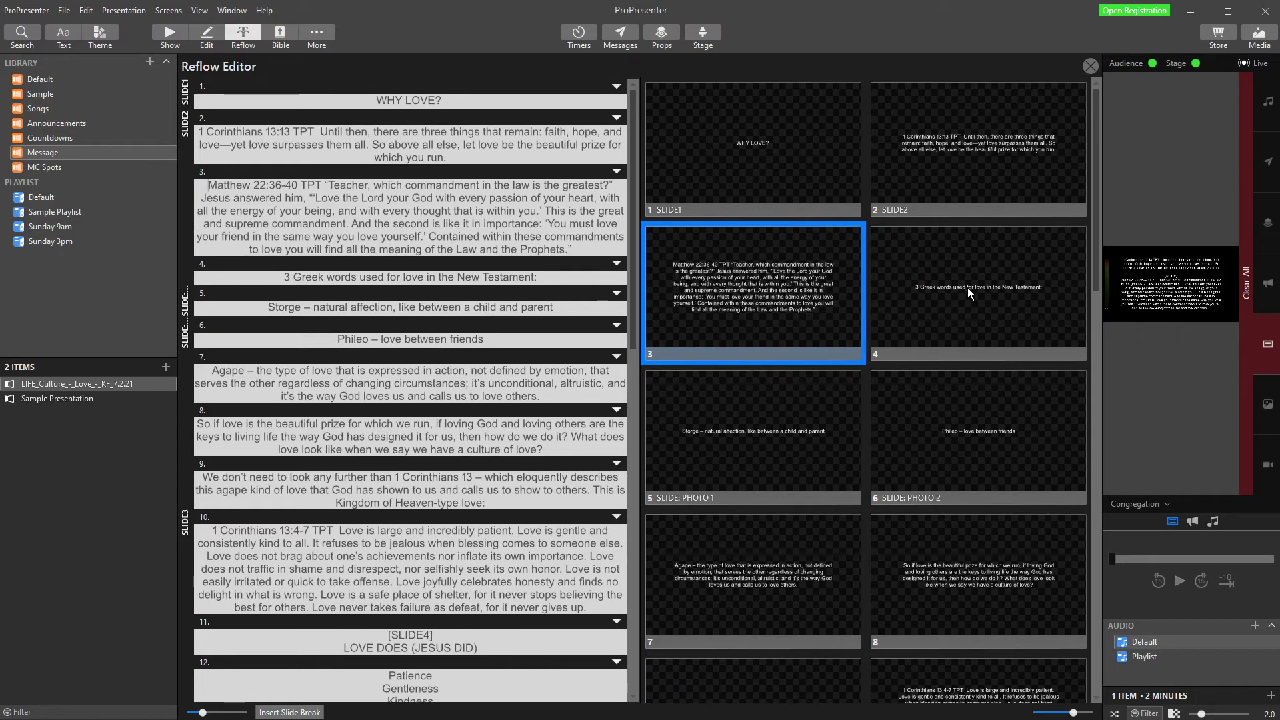
pyautogui.click(967, 288)
pyautogui.rightClick(967, 289)
pyautogui.click(1009, 522)
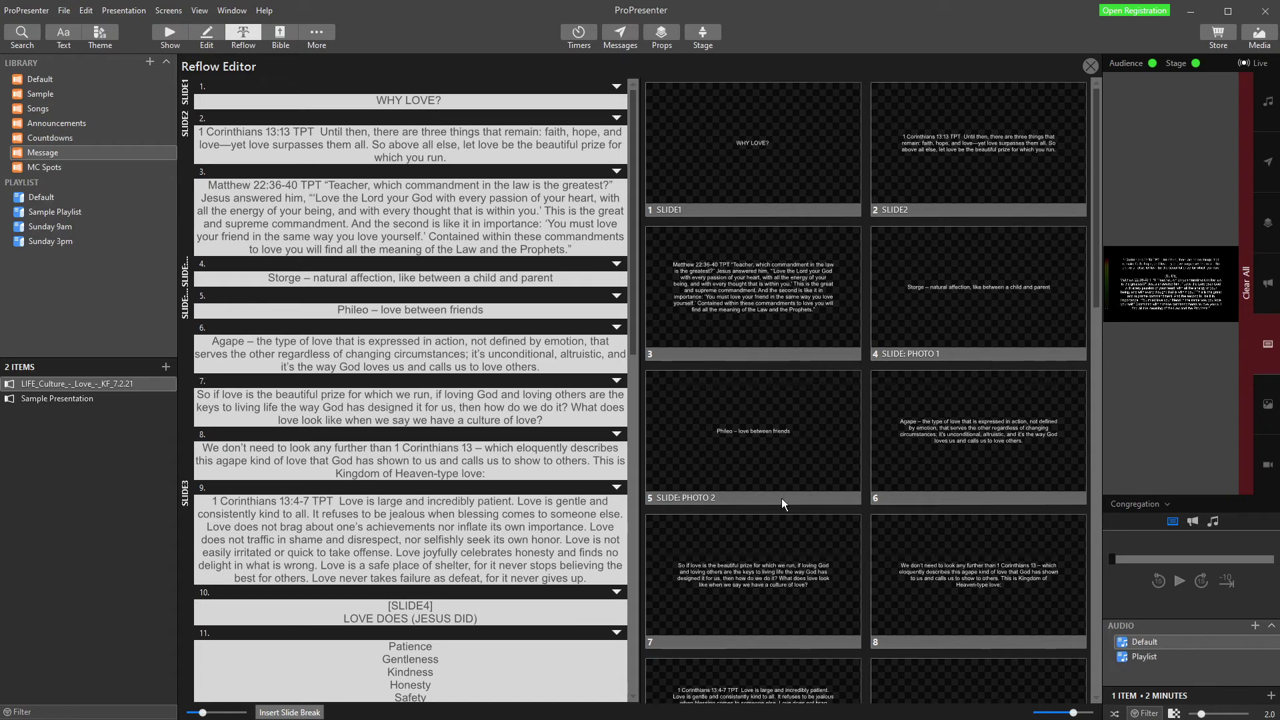
# Delete the Agape slide and the two after it, and remove [SLIDE4] from LOVE DOES
pyautogui.click(978, 442)
pyautogui.scroll(-3, 955, 471)
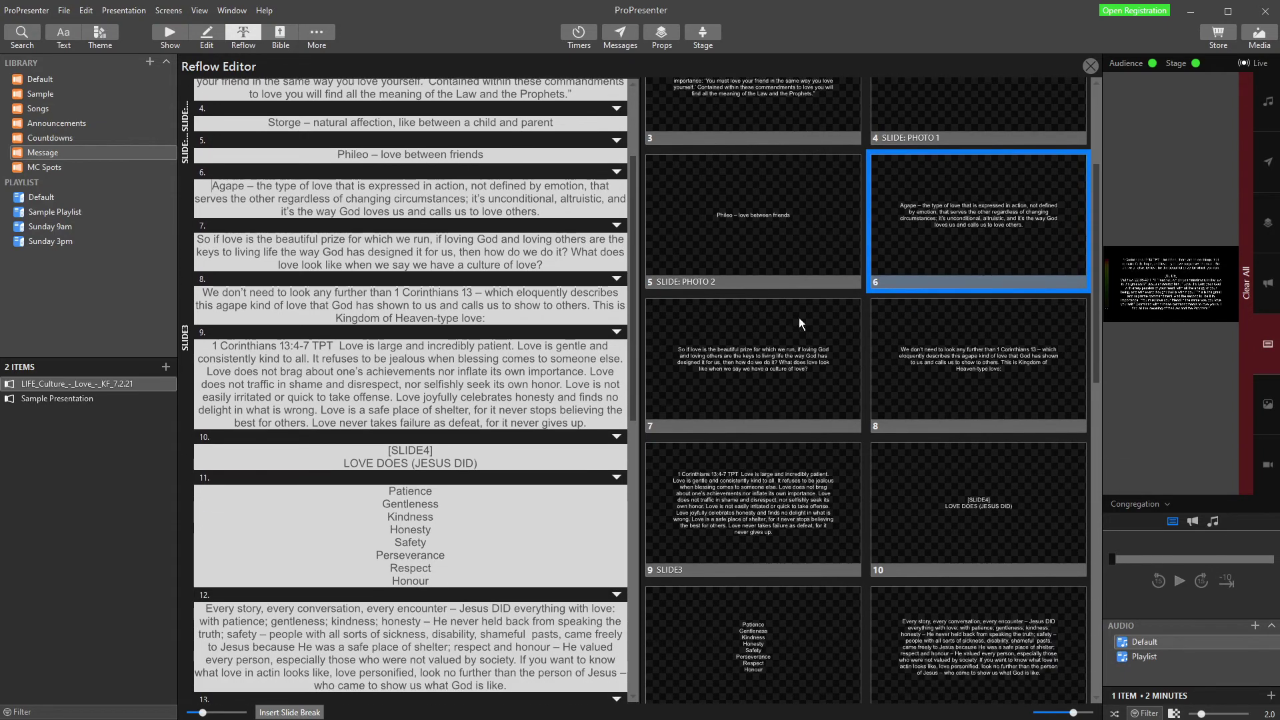
pyautogui.keyDown('shift'); pyautogui.click(767, 336); pyautogui.keyUp('shift')
pyautogui.keyDown('shift'); pyautogui.click(945, 383); pyautogui.keyUp('shift')
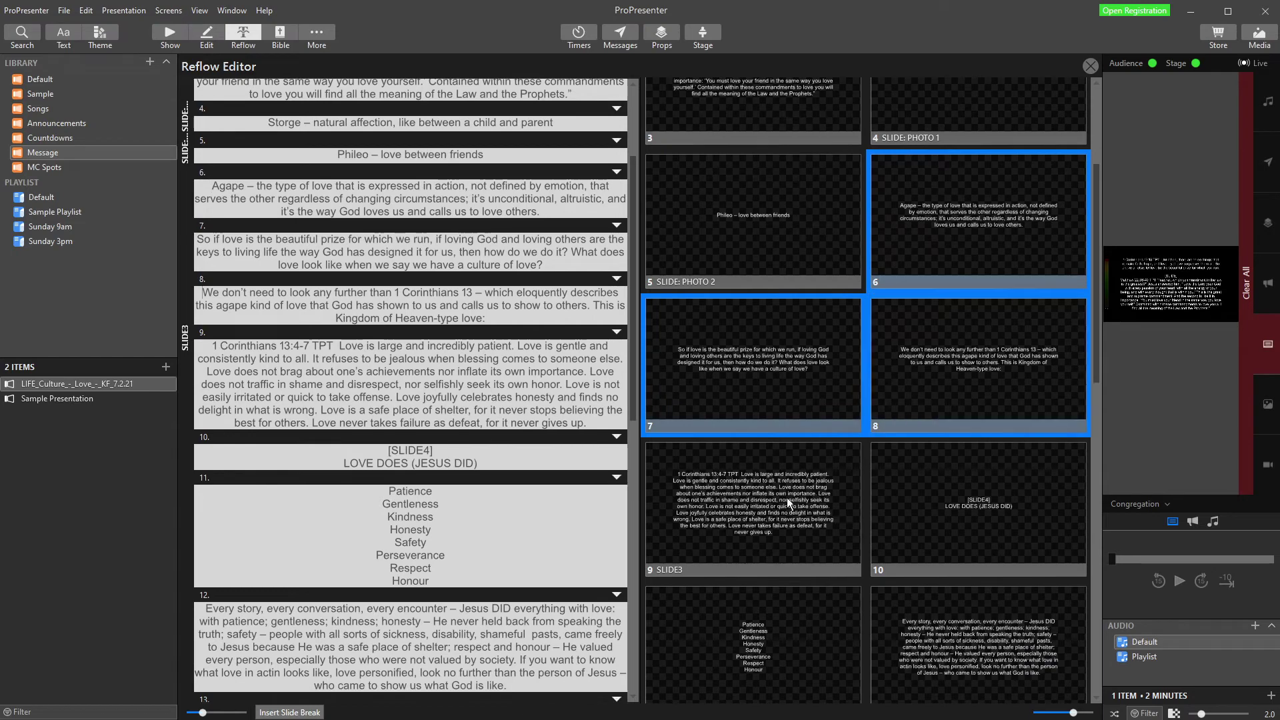
pyautogui.rightClick(966, 338)
pyautogui.click(999, 561)
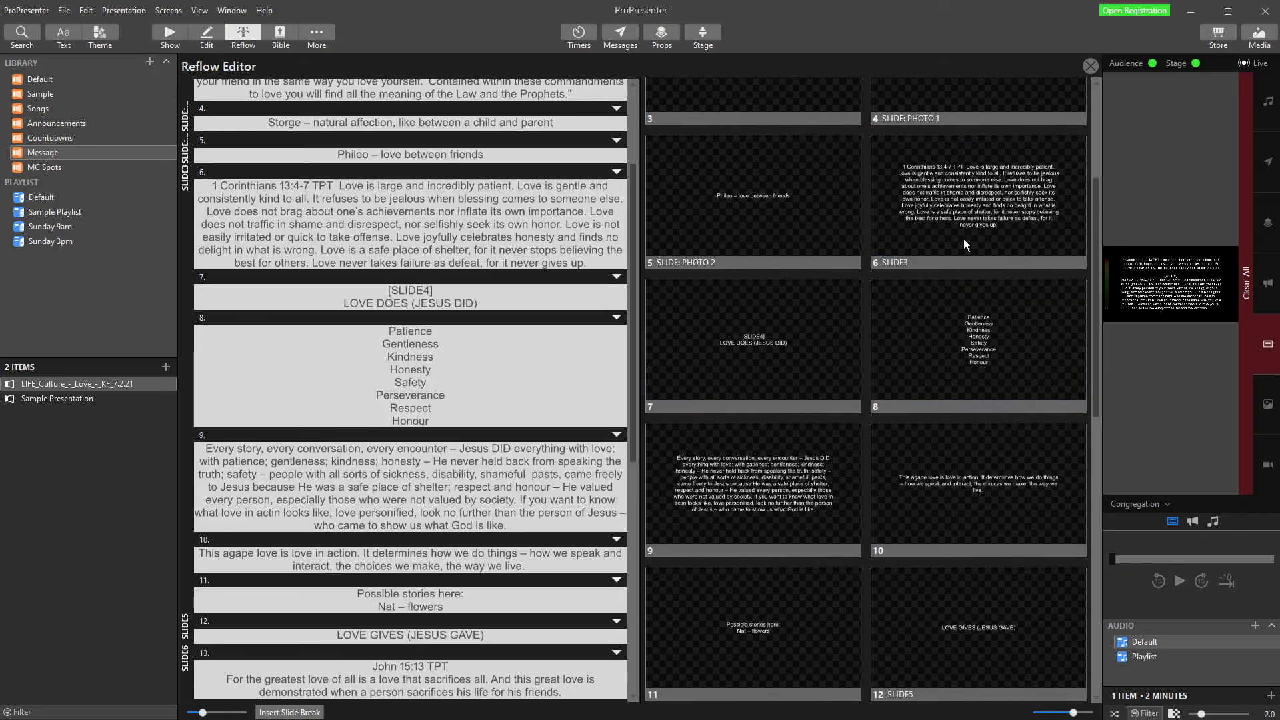
pyautogui.click(765, 354)
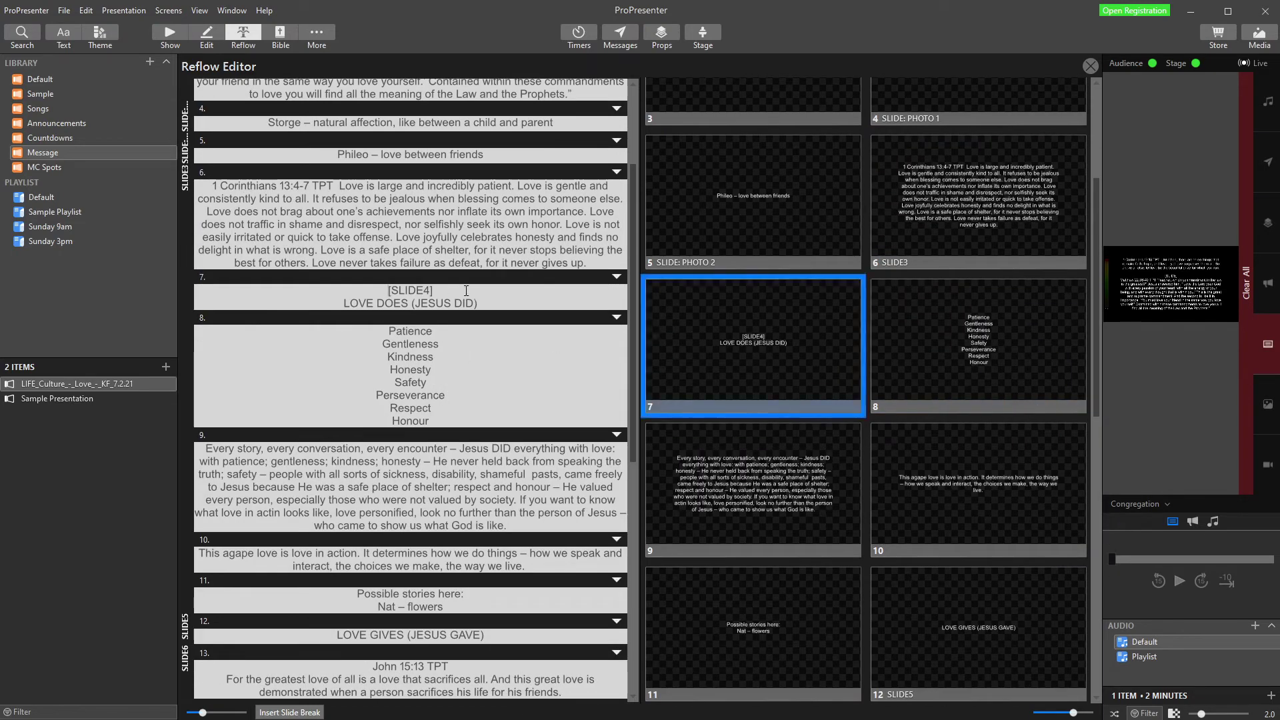
pyautogui.moveTo(466, 291); pyautogui.dragTo(381, 291)
pyautogui.press('Delete')
pyautogui.press('Delete')
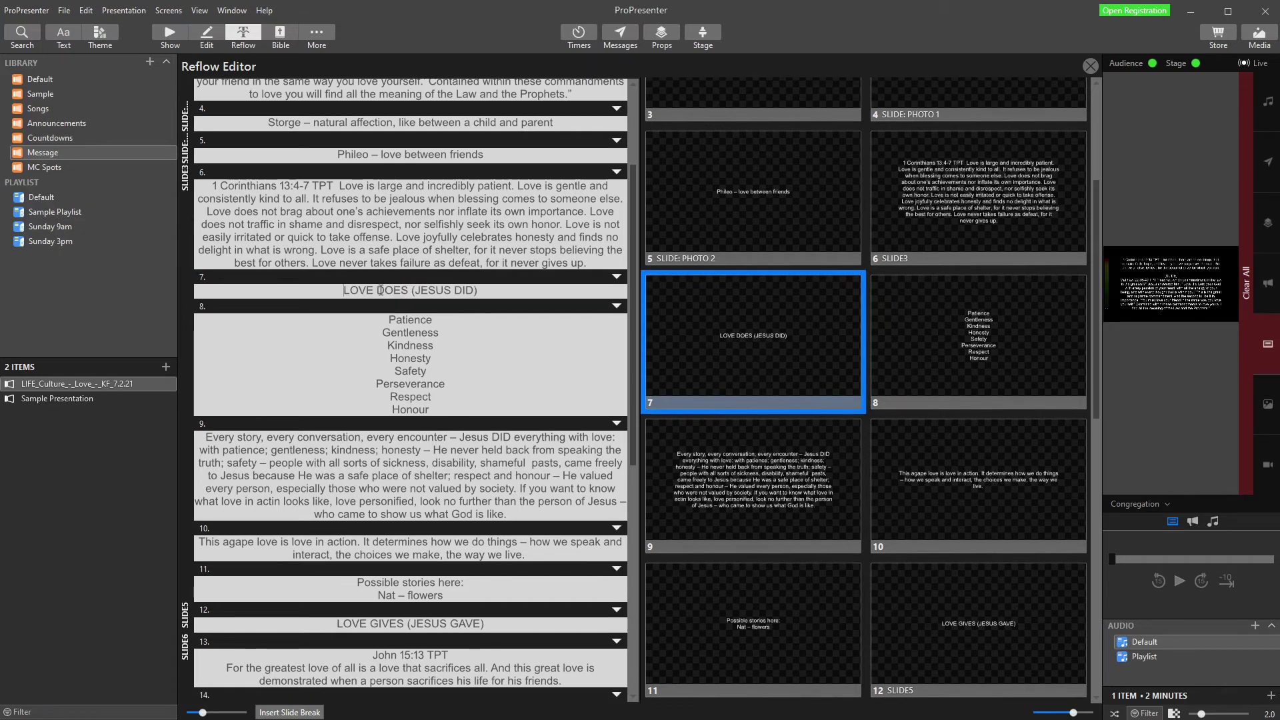
# Delete the Patience list slide and the two slides following it
pyautogui.click(943, 321)
pyautogui.keyDown('ctrl'); pyautogui.click(751, 552); pyautogui.keyUp('ctrl')
pyautogui.keyDown('ctrl'); pyautogui.click(952, 488); pyautogui.keyUp('ctrl')
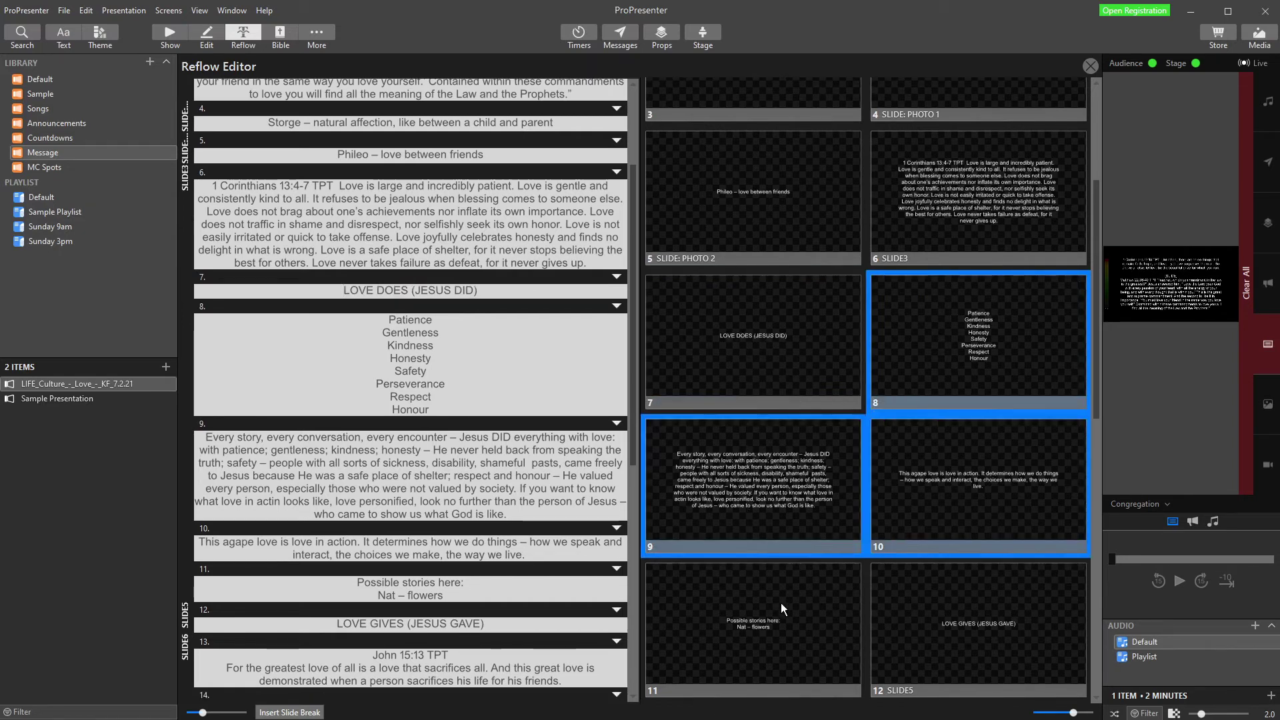
pyautogui.press('Delete')
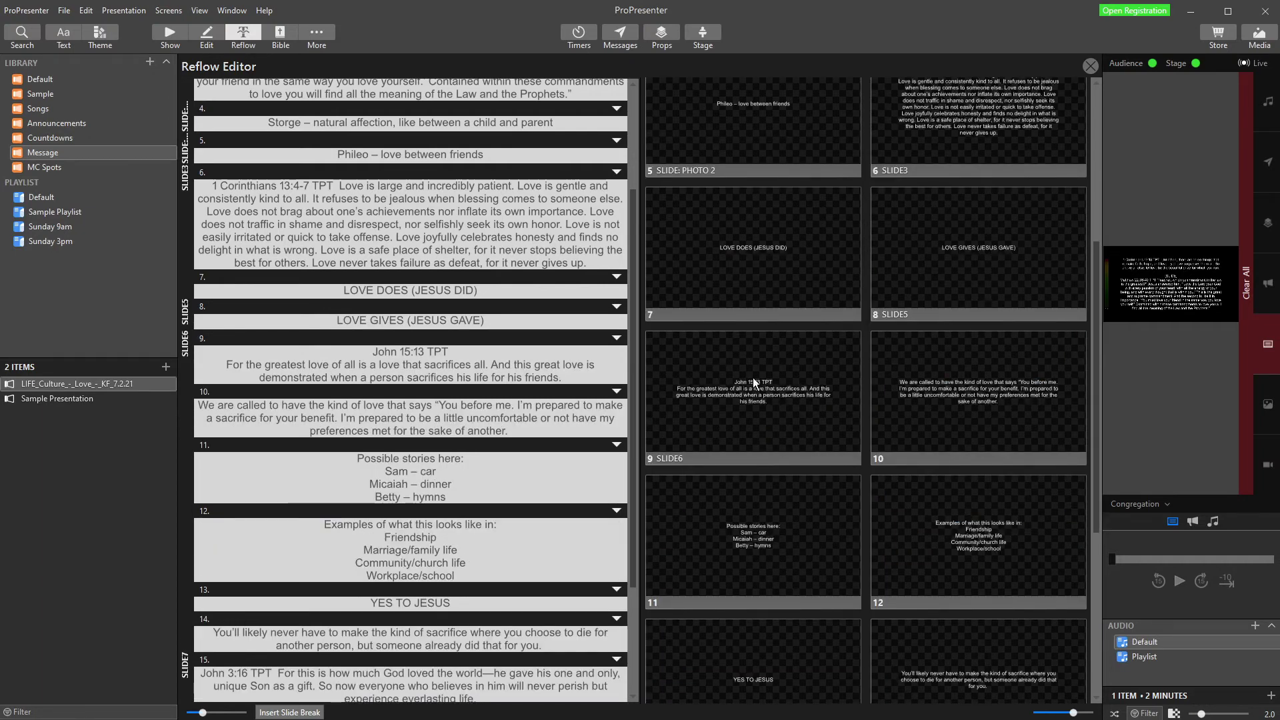
# Delete the sacrificial love, possible stories, examples, YES TO JESUS and This gift slides
pyautogui.click(917, 379)
pyautogui.keyDown('ctrl'); pyautogui.click(762, 533); pyautogui.keyUp('ctrl')
pyautogui.keyDown('ctrl'); pyautogui.click(946, 537); pyautogui.keyUp('ctrl')
pyautogui.scroll(-1, 945, 537)
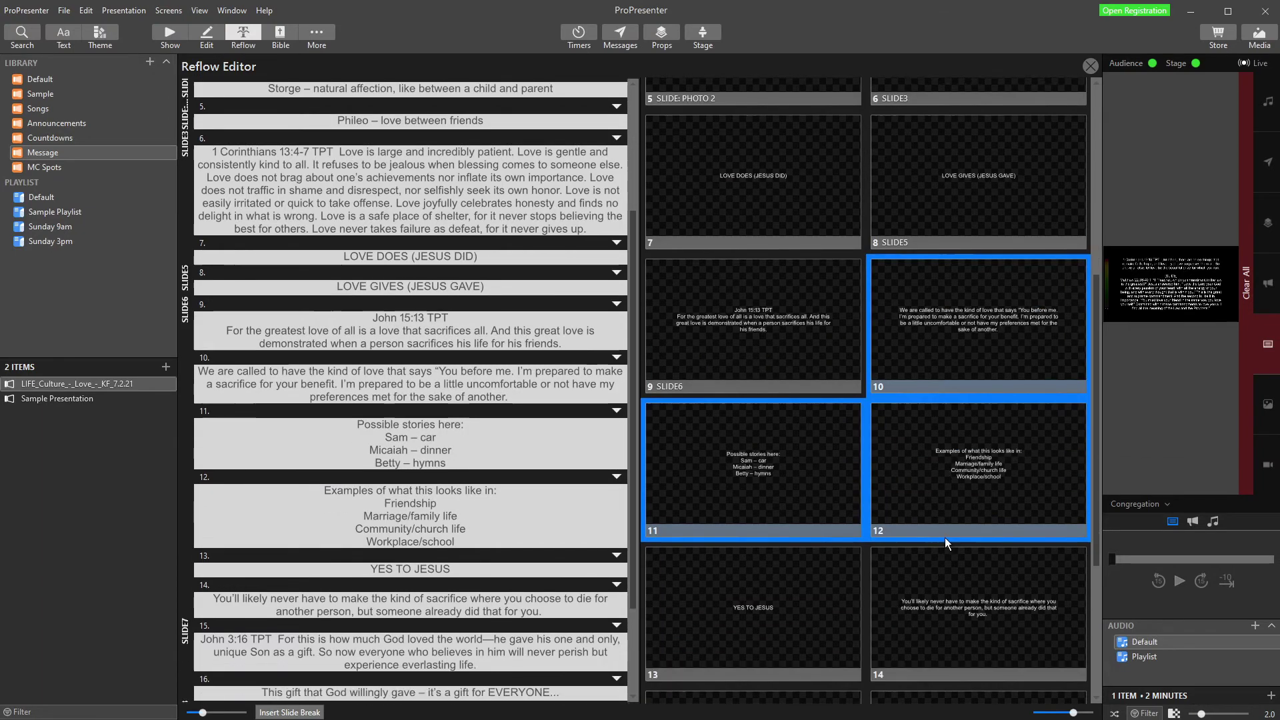
pyautogui.scroll(-2, 945, 537)
pyautogui.keyDown('ctrl'); pyautogui.click(765, 426); pyautogui.keyUp('ctrl')
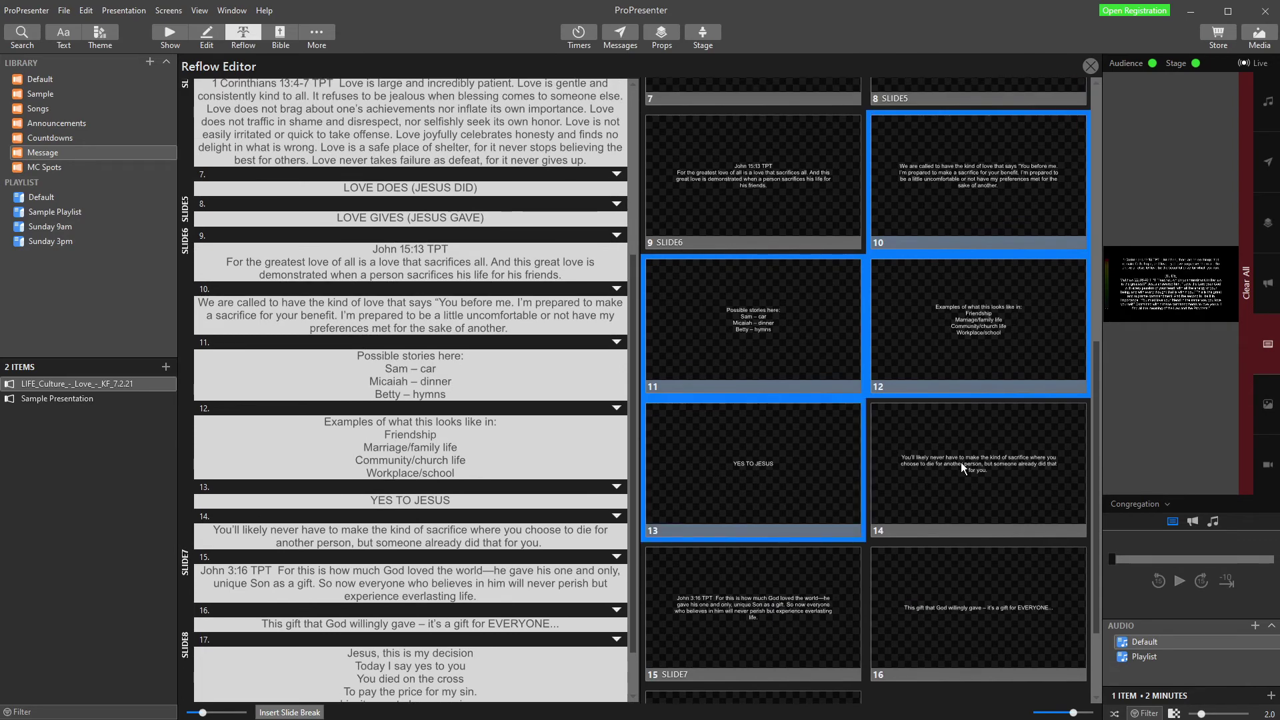
pyautogui.keyDown('ctrl'); pyautogui.click(962, 462); pyautogui.keyUp('ctrl')
pyautogui.scroll(-2, 960, 498)
pyautogui.keyDown('ctrl'); pyautogui.click(991, 504); pyautogui.keyUp('ctrl')
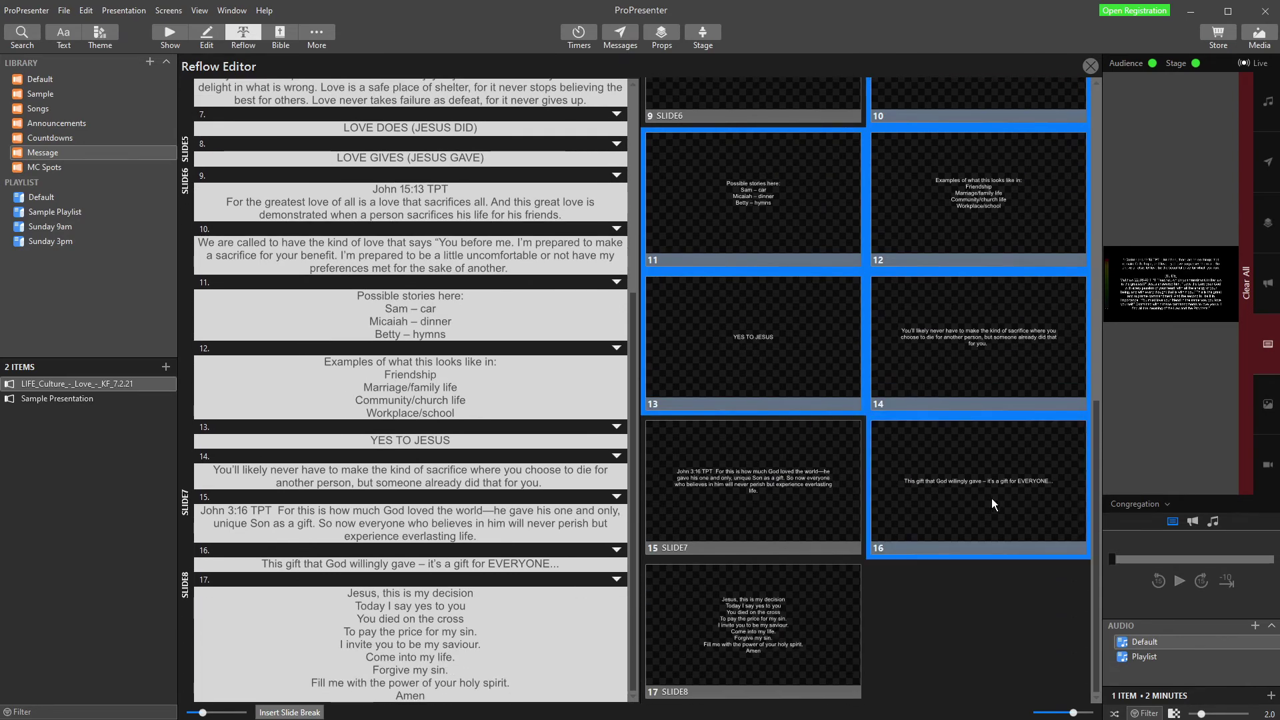
pyautogui.press('Delete')
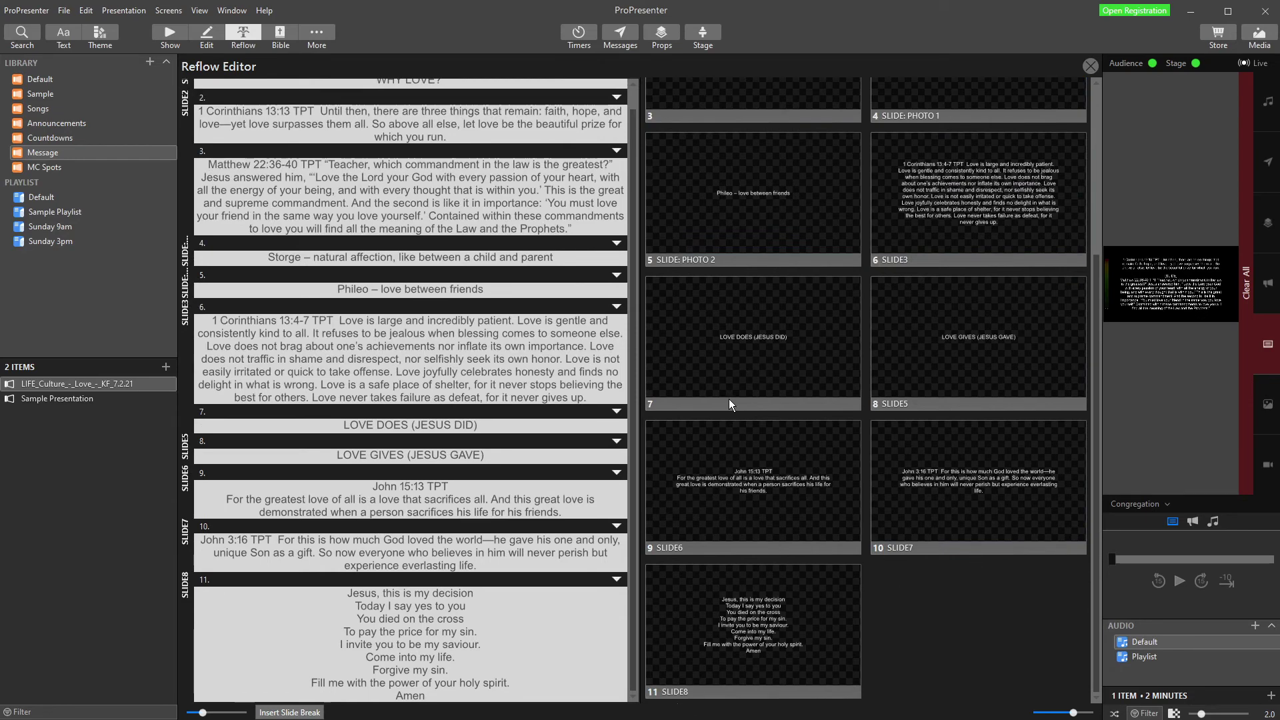
# Insert slide breaks after "offense." and before "And the second is like it", then return to the slide grid
pyautogui.scroll(4, 968, 467)
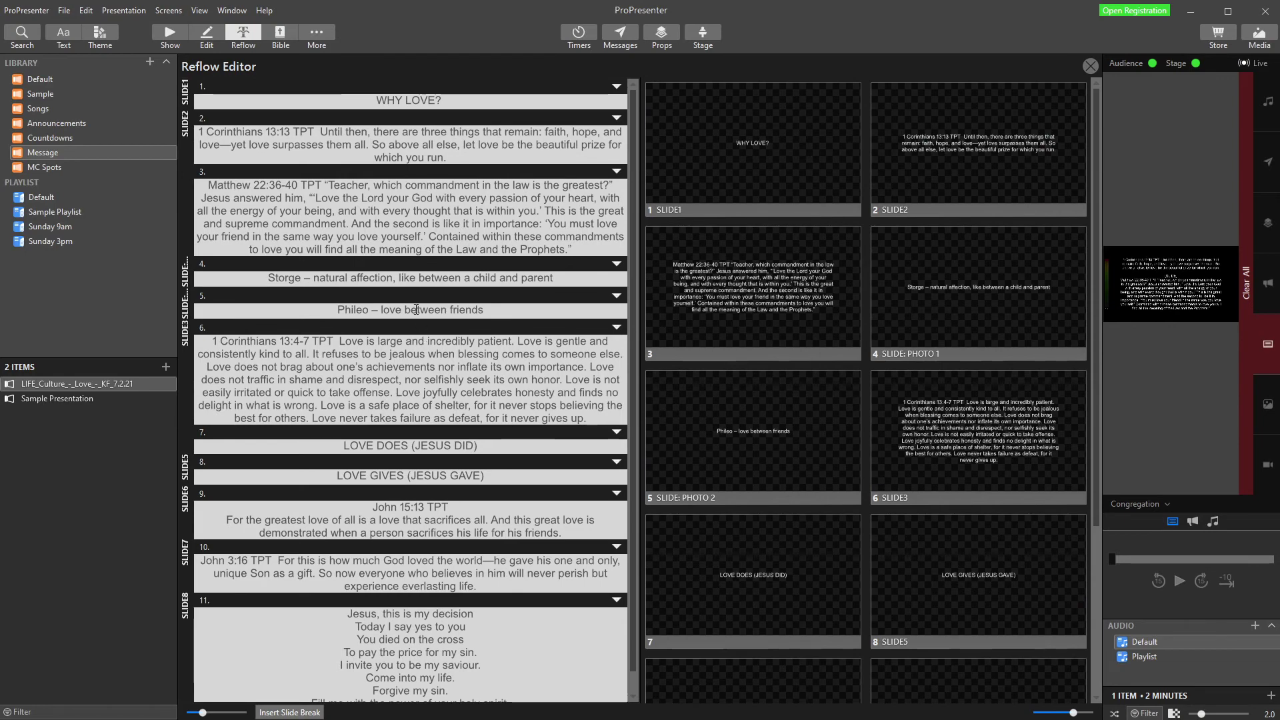
pyautogui.click(392, 393)
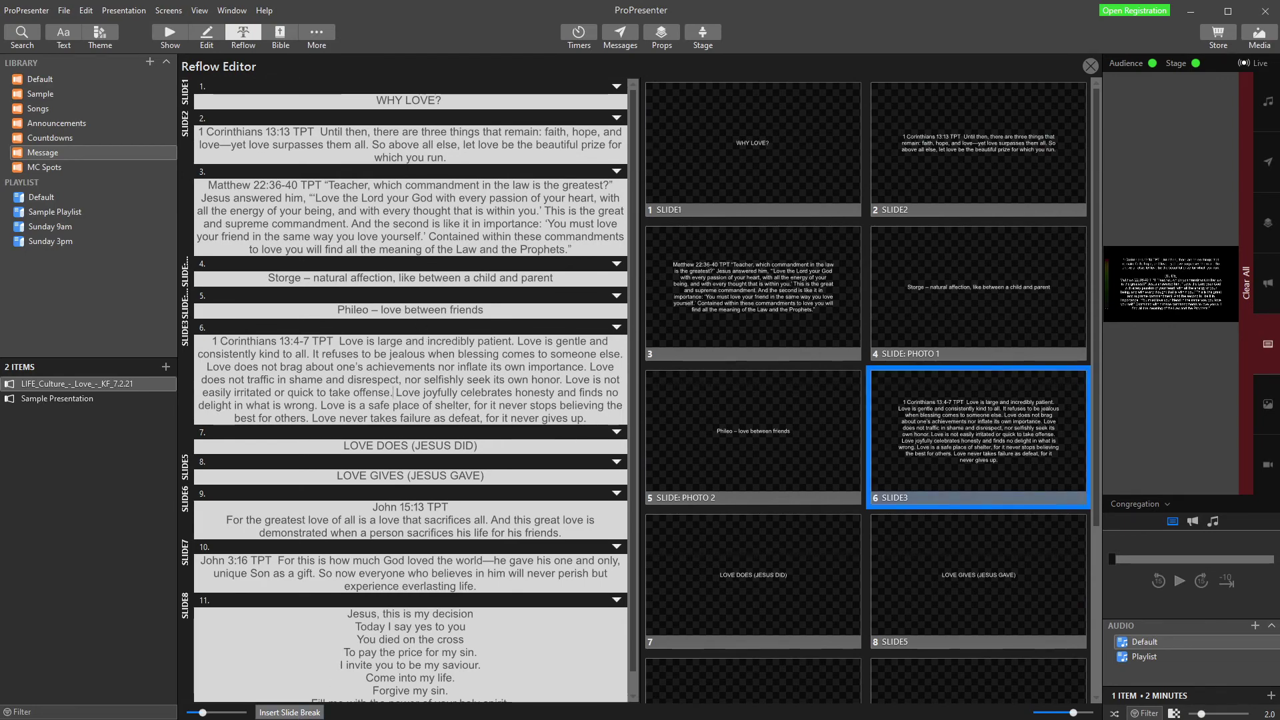
pyautogui.click(288, 712)
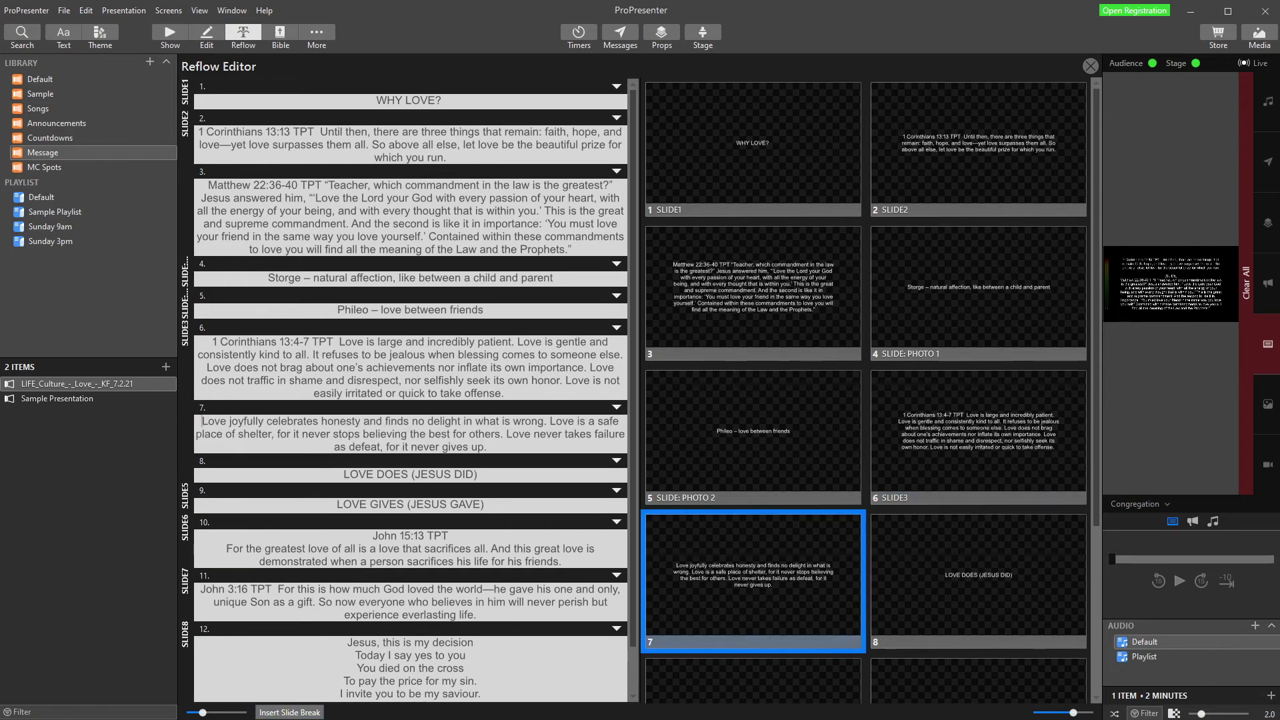
pyautogui.click(778, 314)
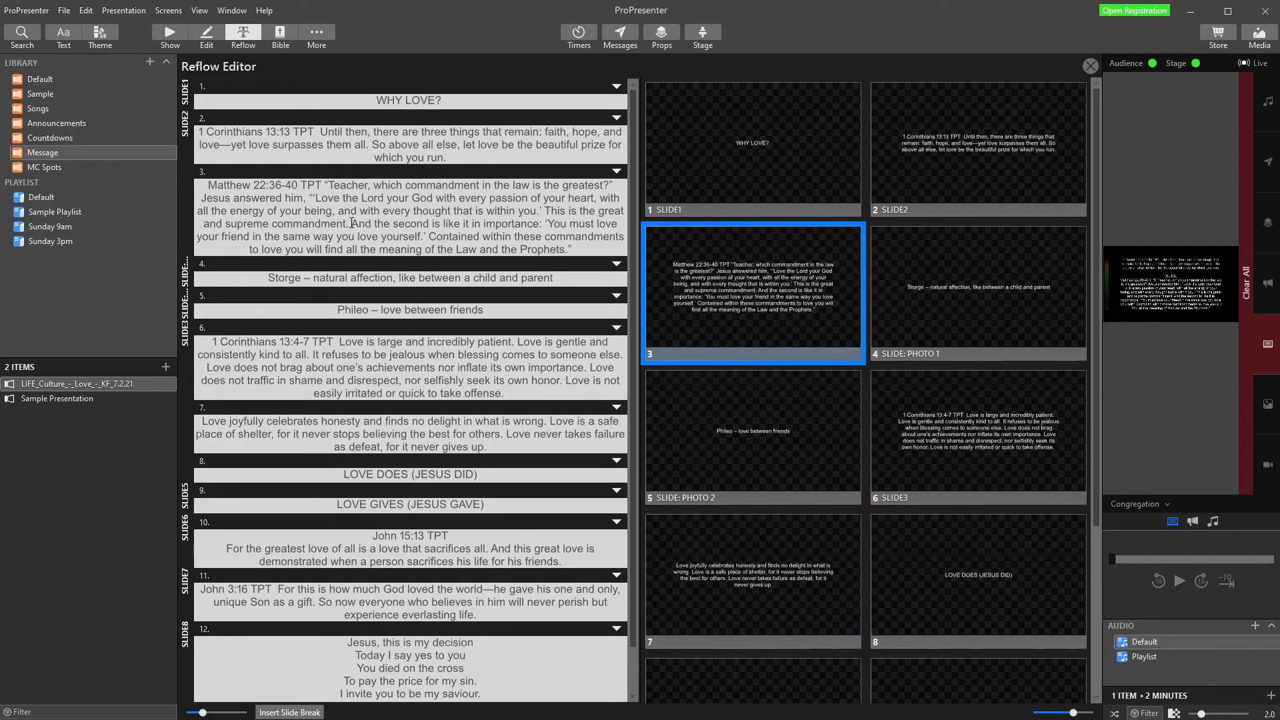
pyautogui.click(279, 713)
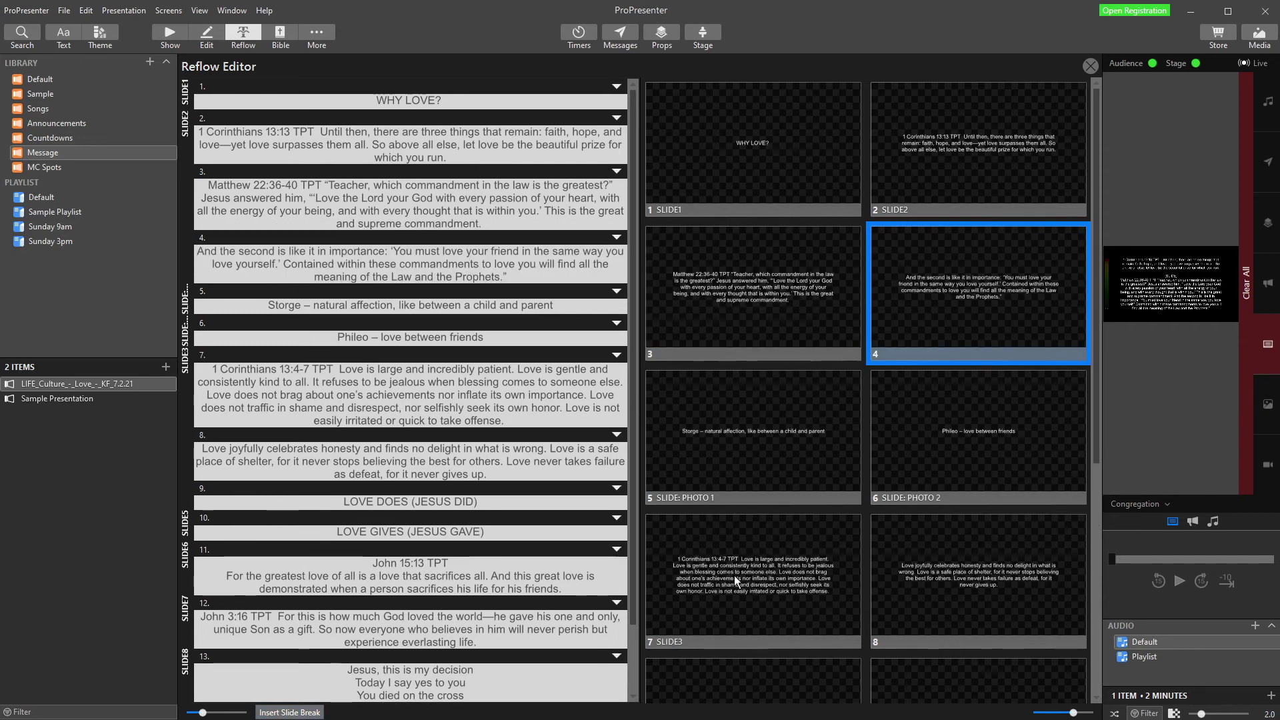
pyautogui.click(169, 36)
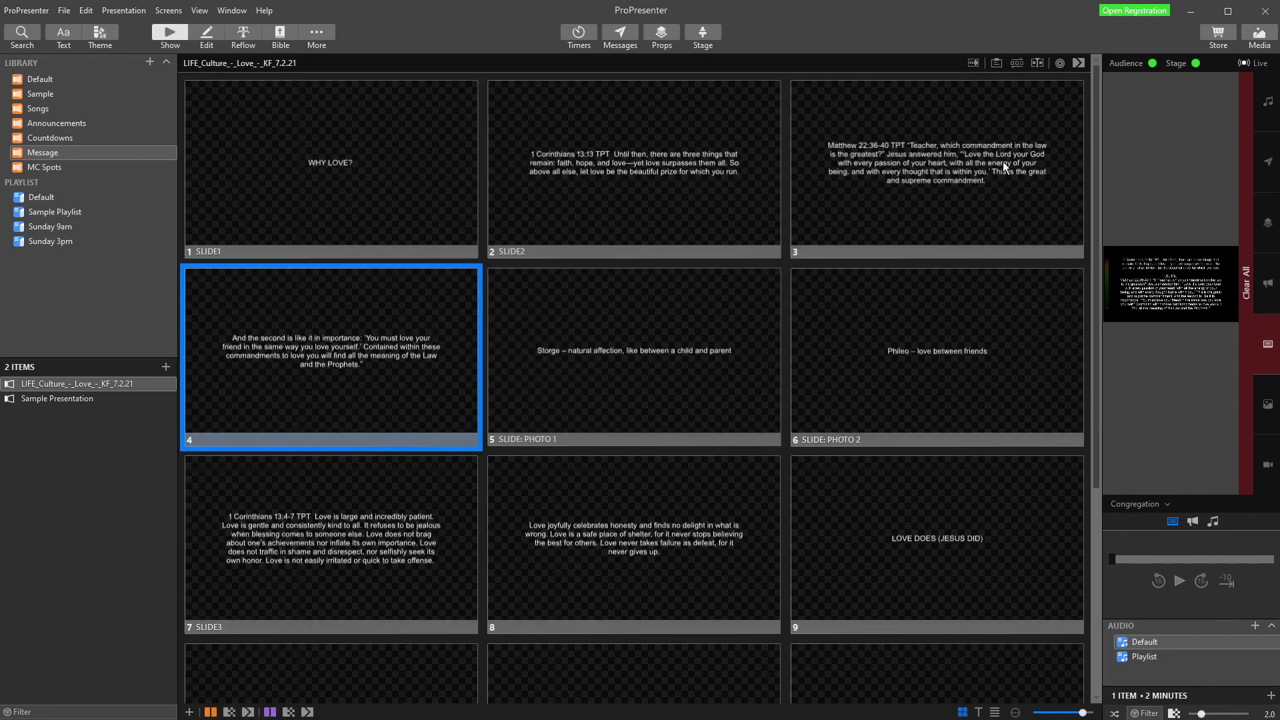
# Enlarge the audience preview and send slides 2, 3, 4, 7, 8, Matthew and John 3:16 live
pyautogui.click(911, 163)
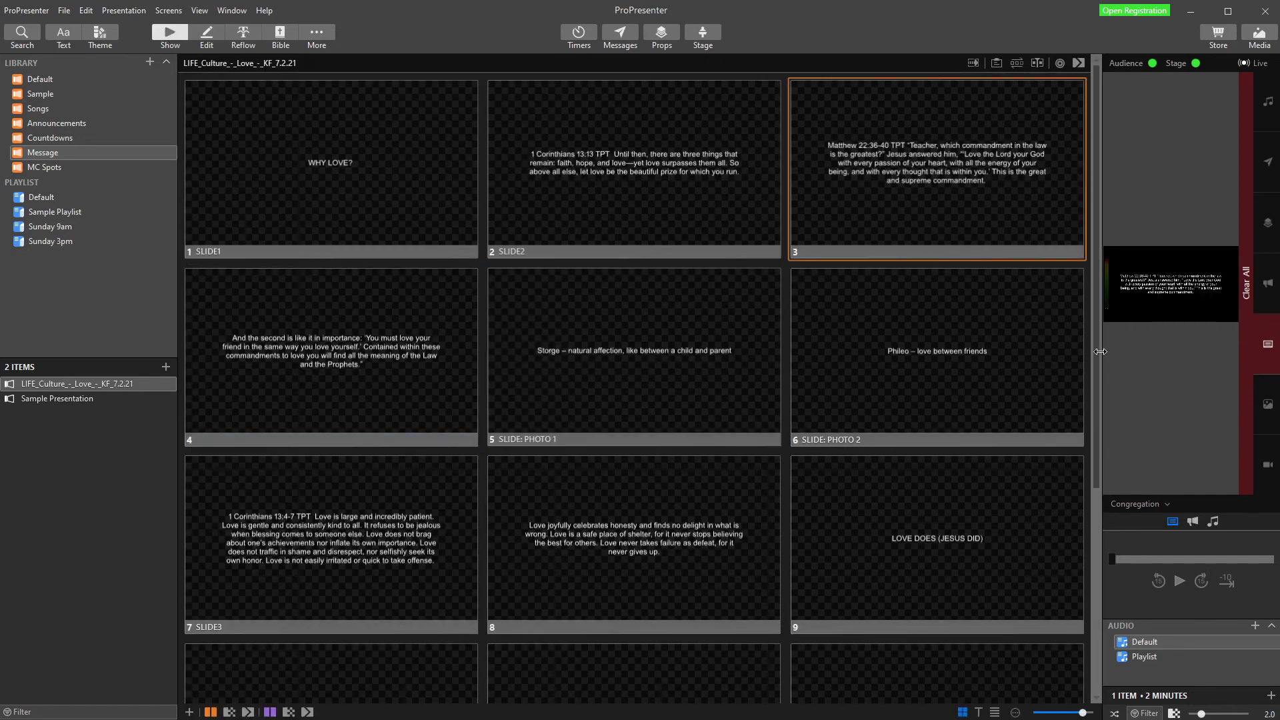
pyautogui.click(306, 368)
pyautogui.moveTo(1097, 301); pyautogui.dragTo(879, 302)
pyautogui.click(530, 178)
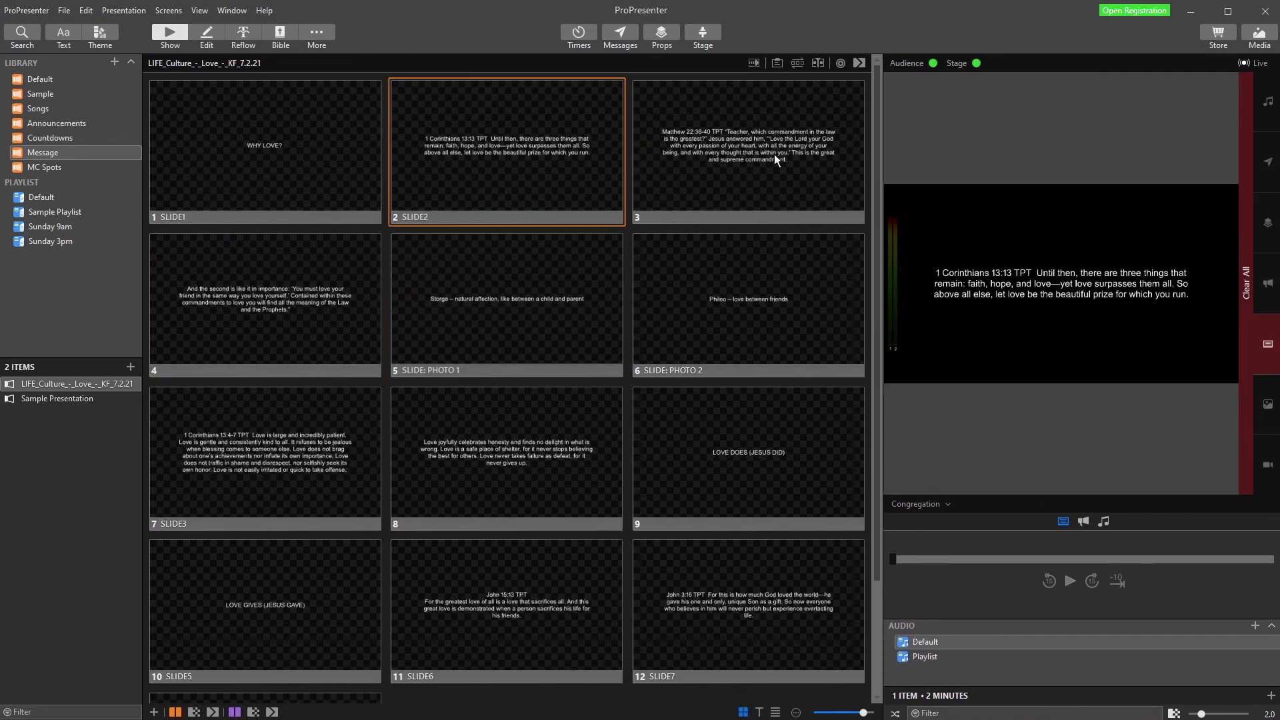
pyautogui.click(778, 158)
pyautogui.click(506, 463)
pyautogui.click(280, 442)
pyautogui.scroll(-1, 343, 536)
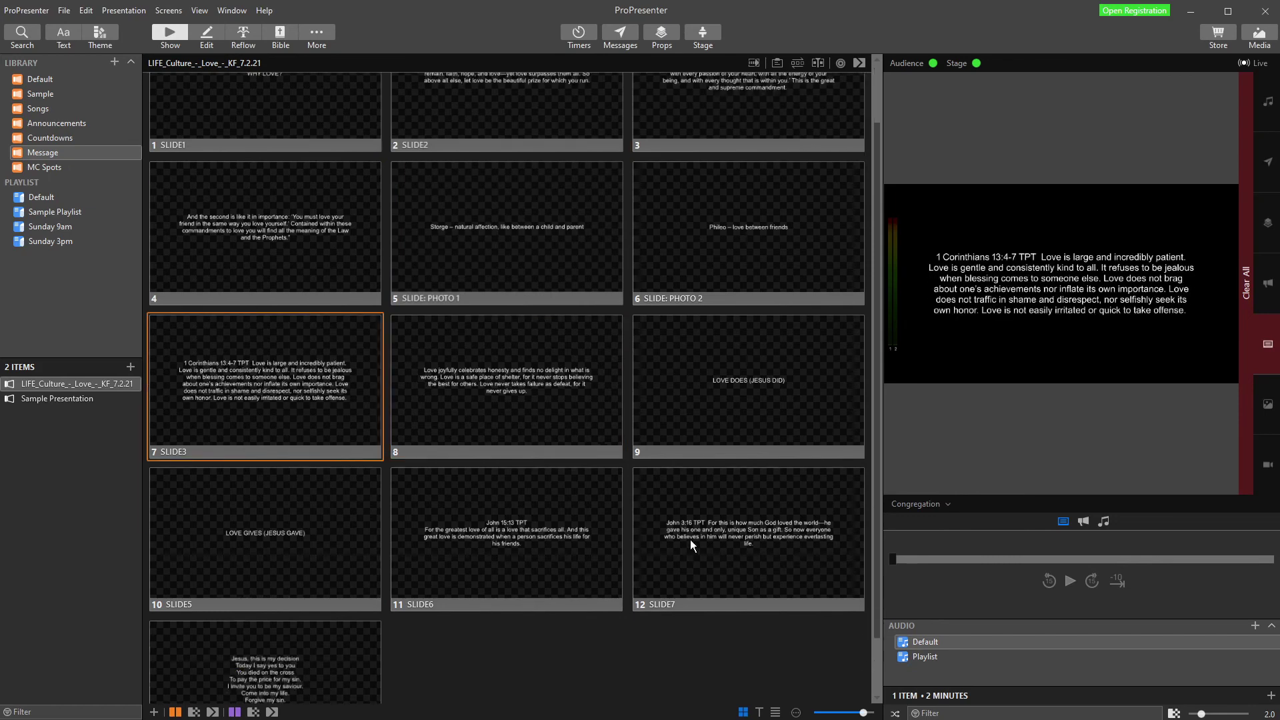
pyautogui.click(693, 543)
# Switch the preview to Livestream and send slides 4, 7, Matthew and 1 Corinthians 13:13 live
pyautogui.click(937, 510)
pyautogui.click(962, 550)
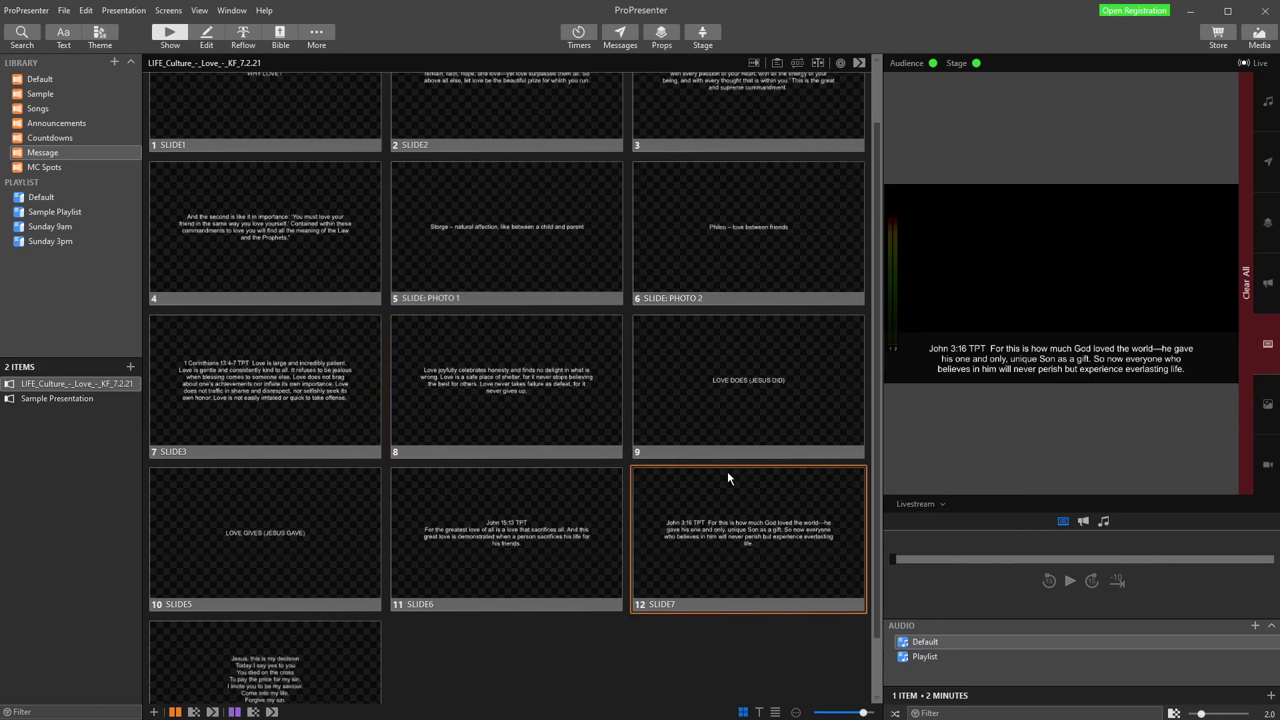
pyautogui.scroll(1, 729, 478)
pyautogui.click(274, 354)
pyautogui.click(264, 427)
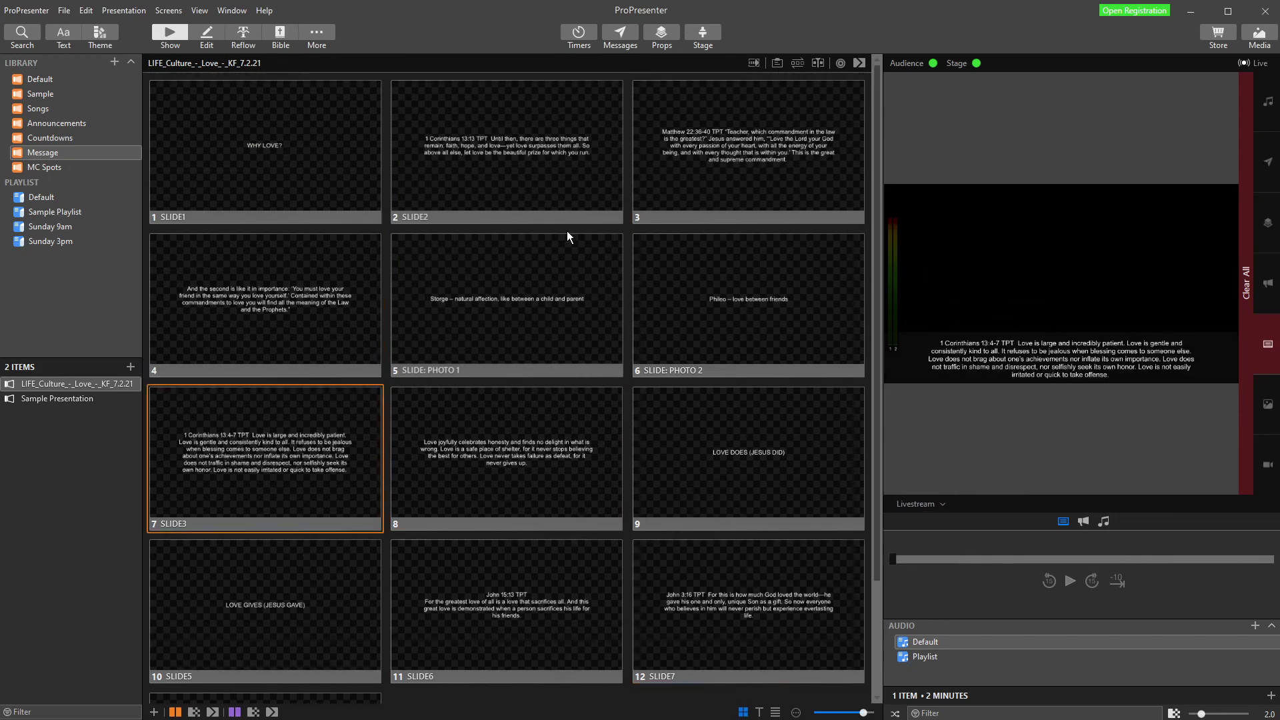
pyautogui.click(719, 142)
pyautogui.click(555, 141)
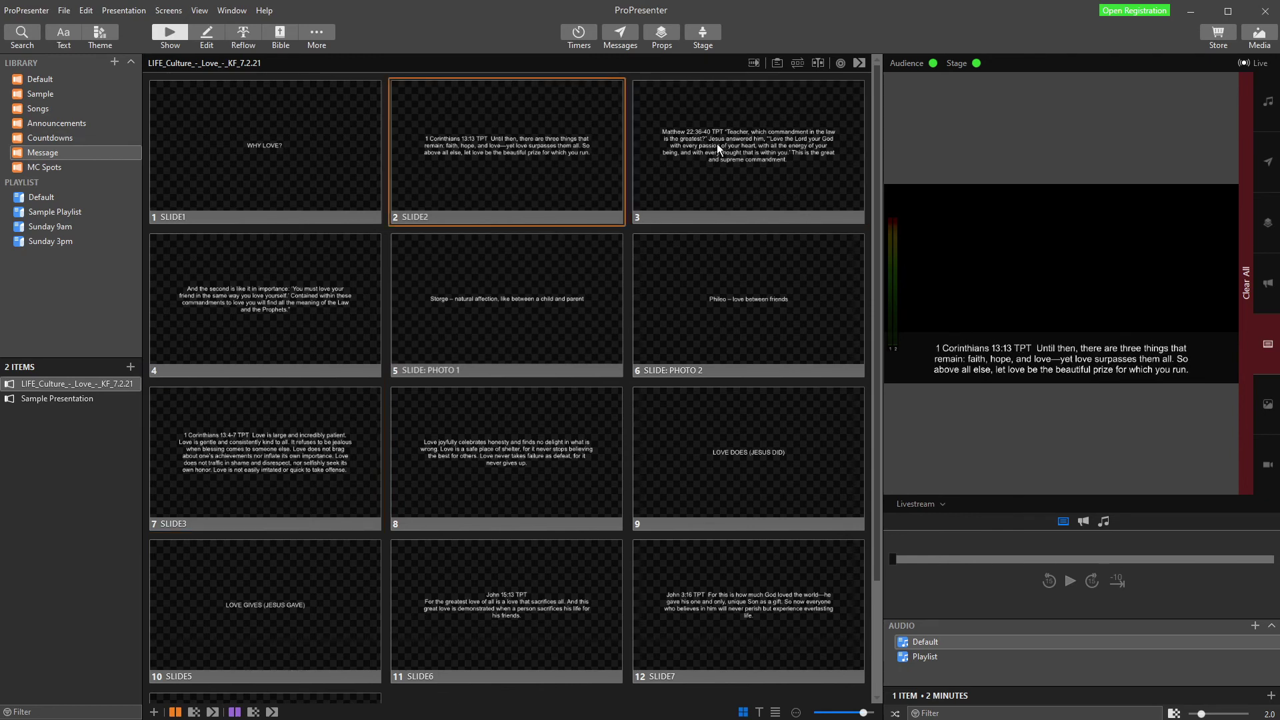
pyautogui.click(719, 148)
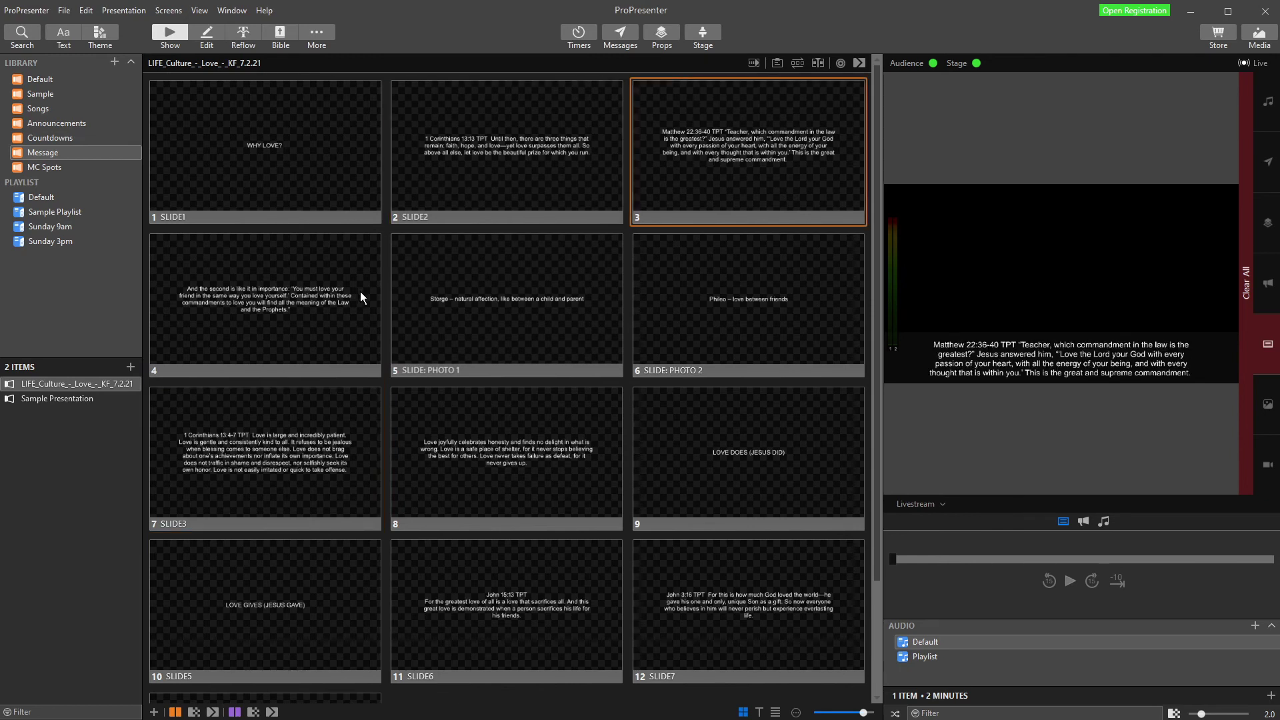
# Send the "And the second is like it" slide, slide 7 and slide 4 live, then reopen Reflow
pyautogui.click(270, 315)
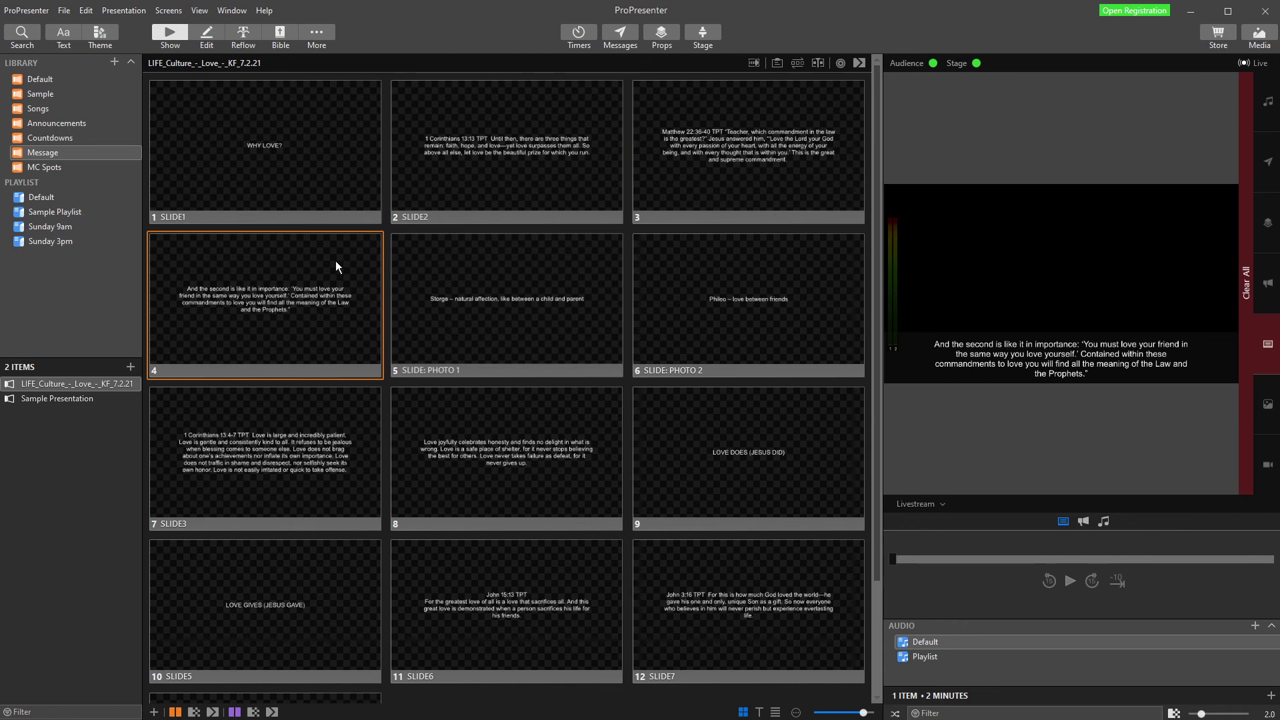
pyautogui.click(321, 461)
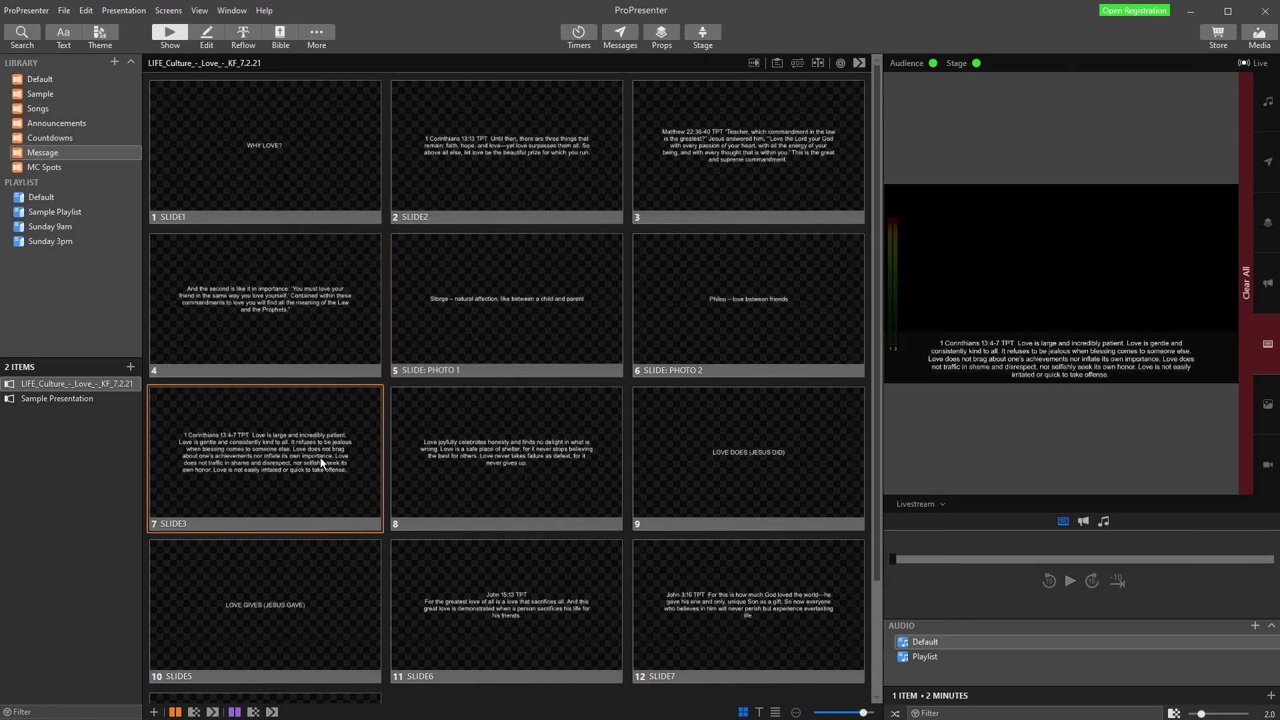
pyautogui.click(227, 340)
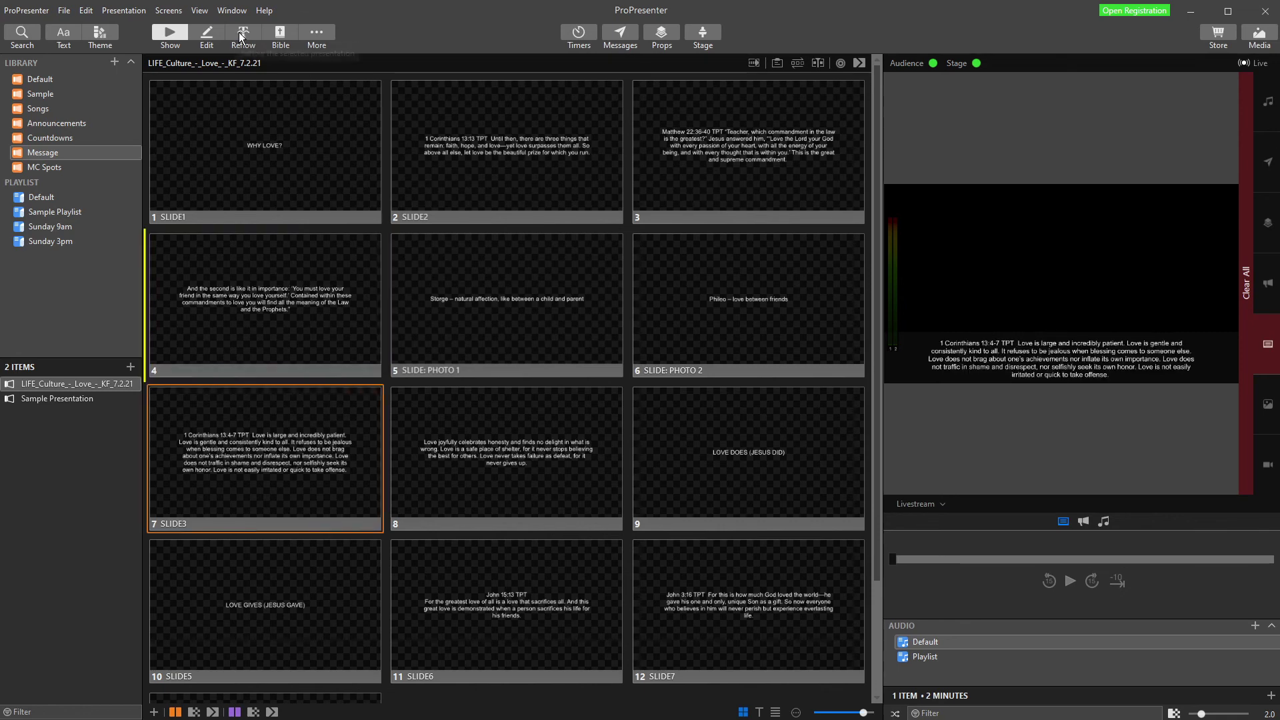
pyautogui.click(244, 38)
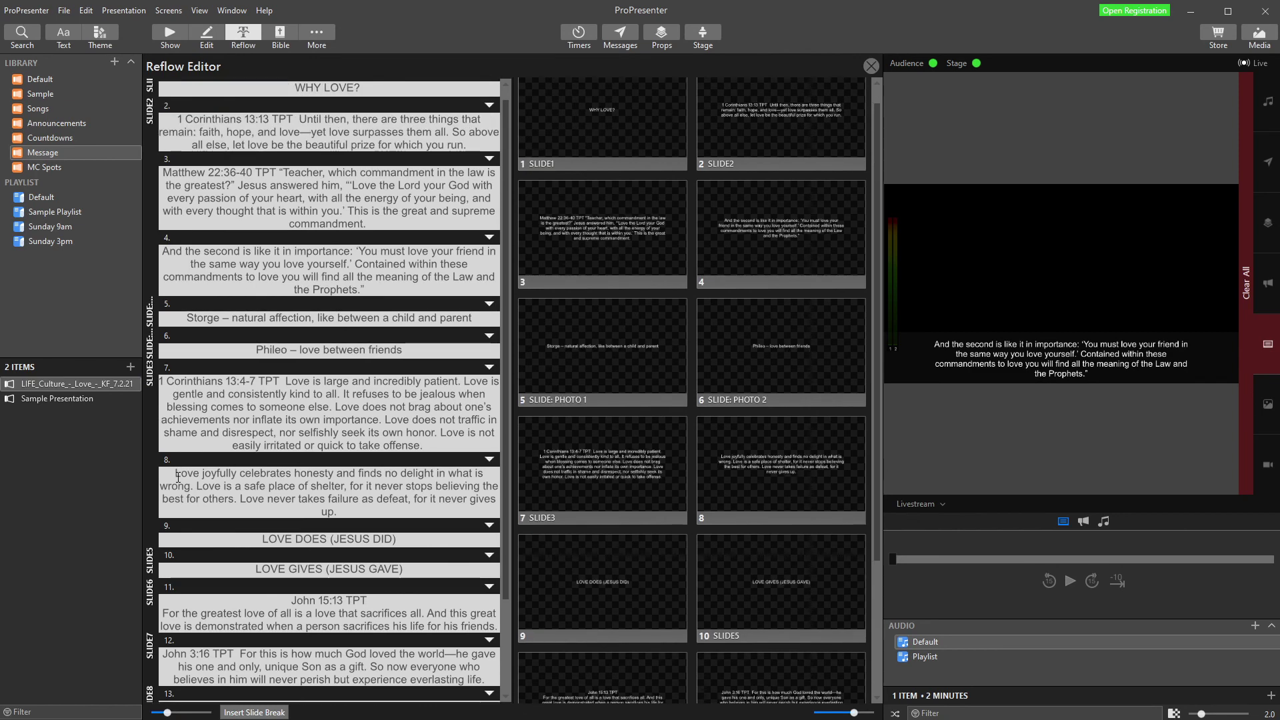
# Merge the "Love joyfully" text into the previous slide and check merged slide 7 on output
pyautogui.click(178, 477)
pyautogui.press('BackSpace')
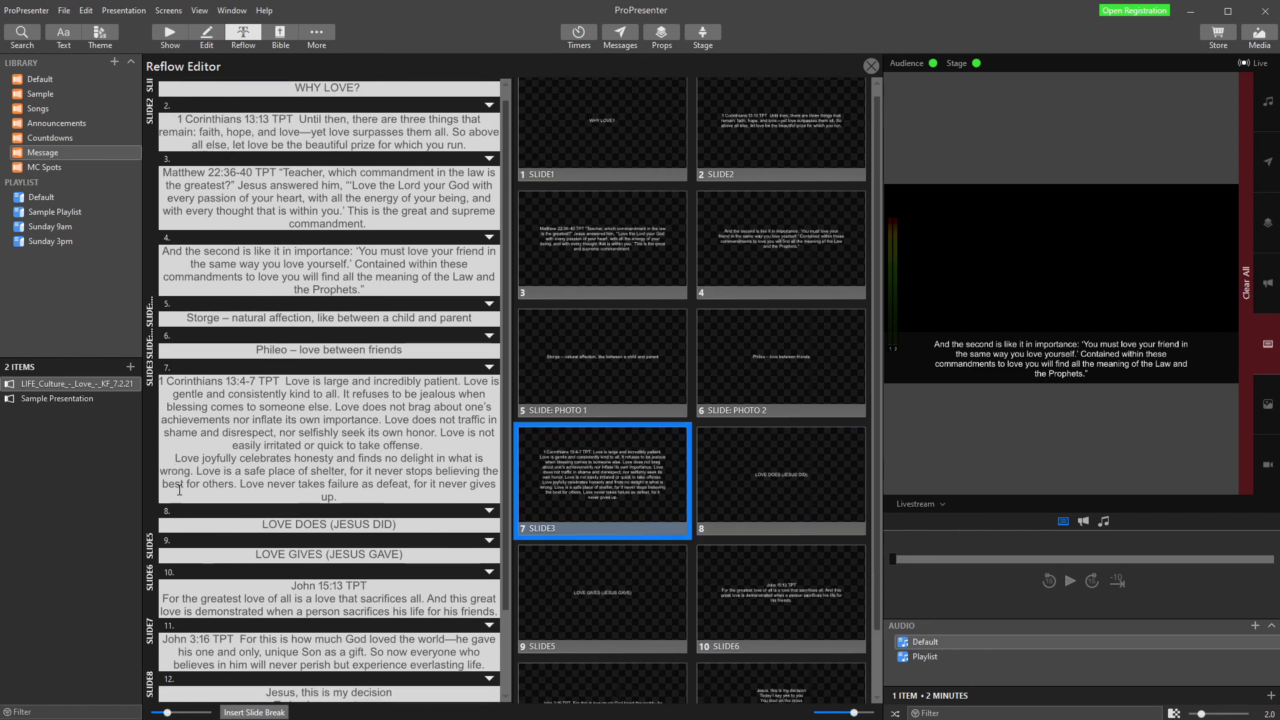
pyautogui.click(172, 37)
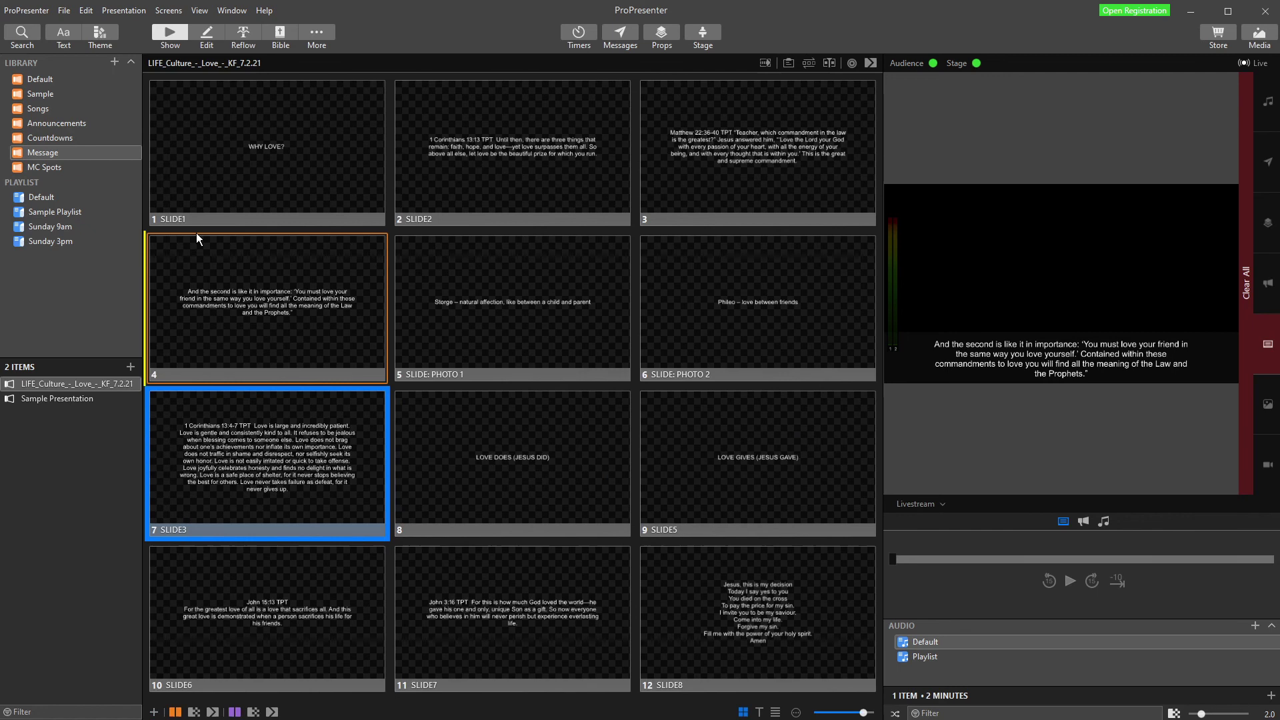
pyautogui.click(280, 490)
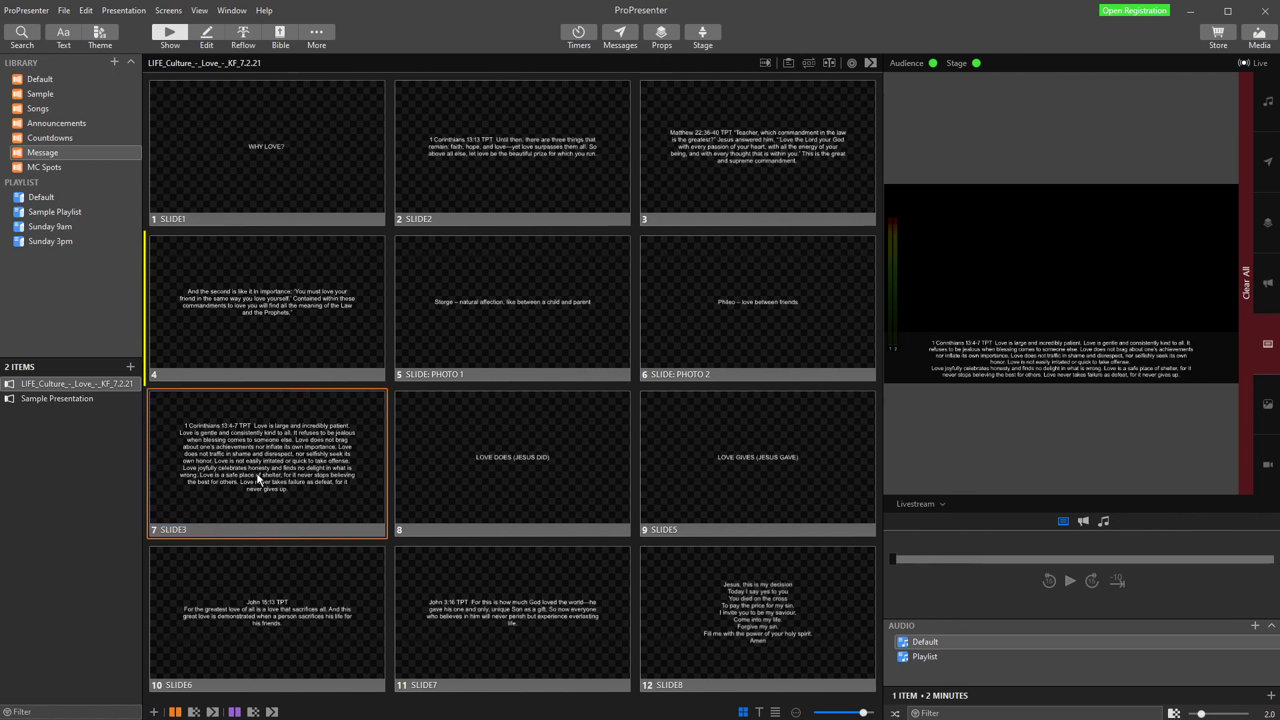
# In the Reflow Editor, split slide 7 with a slide break after "honor."
pyautogui.click(243, 35)
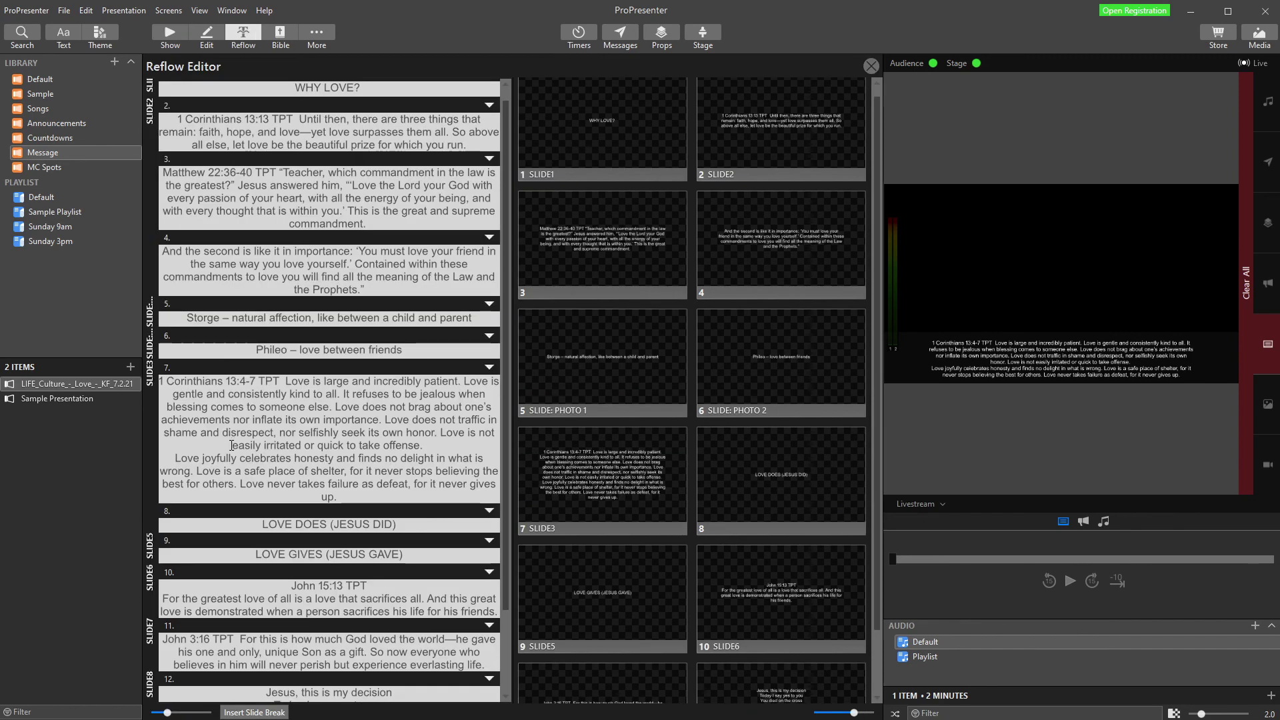
pyautogui.click(439, 432)
pyautogui.click(258, 713)
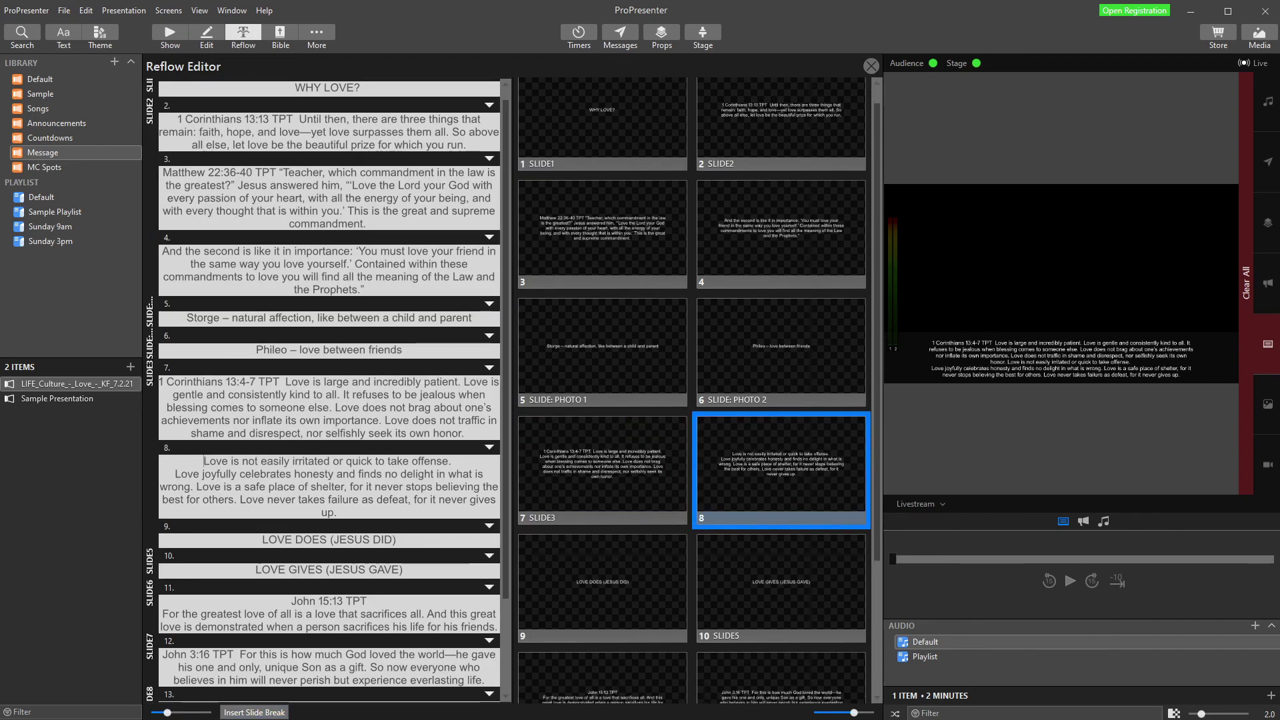
pyautogui.click(171, 33)
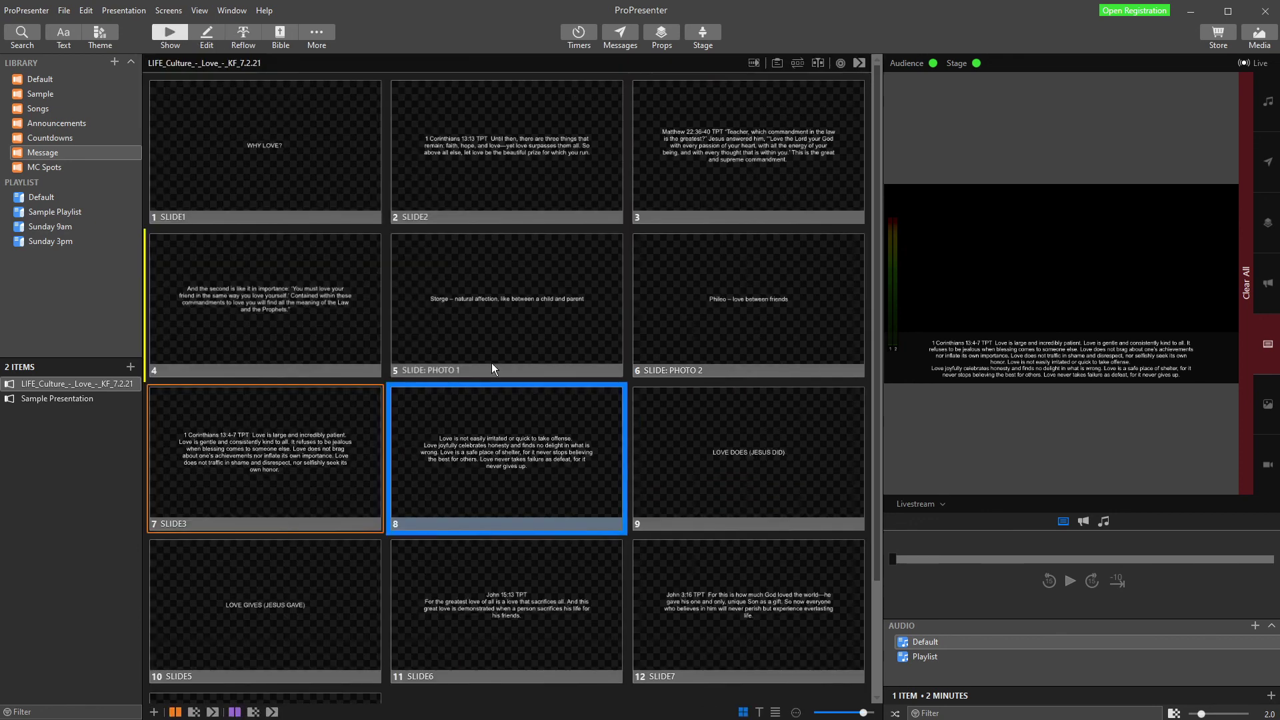
# Send slides 7 through 11 and the John 3:16 slide to the output
pyautogui.click(310, 444)
pyautogui.click(533, 463)
pyautogui.click(702, 472)
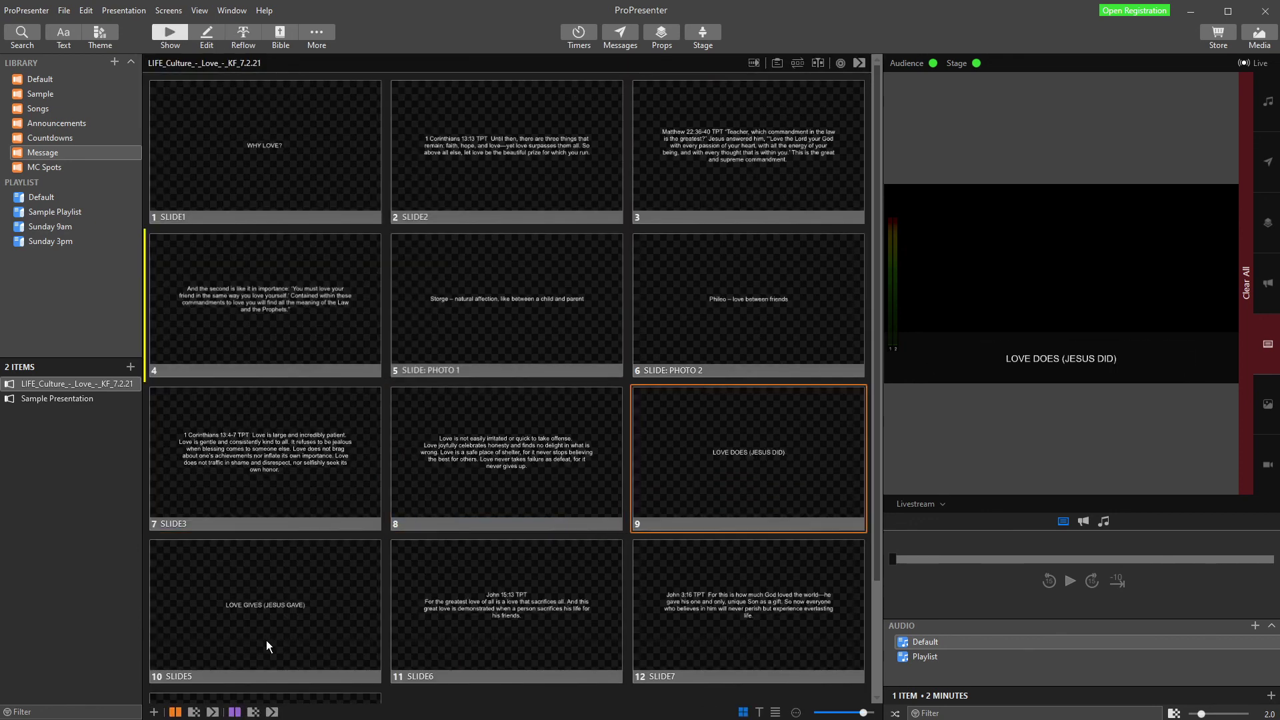
pyautogui.click(270, 644)
pyautogui.click(540, 634)
pyautogui.click(665, 665)
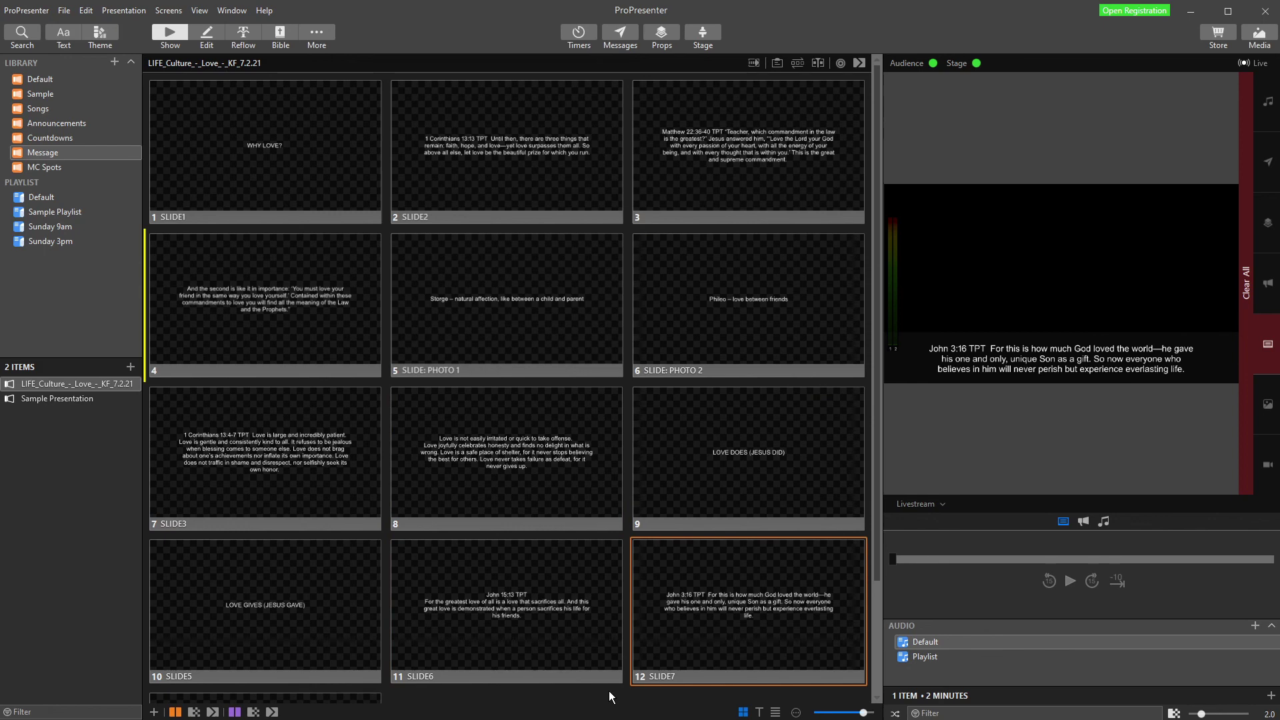